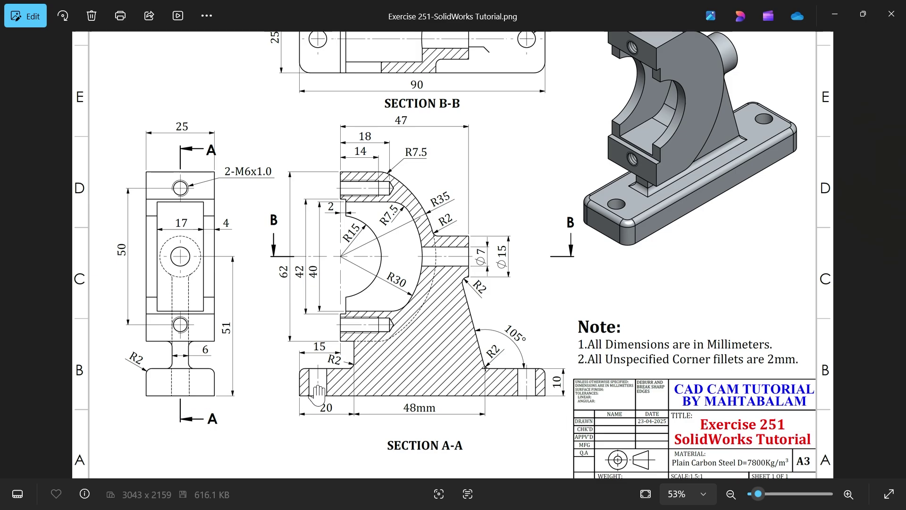
- Examine the Exercise 251 drawing's views, section dimensions, fillet radii and notes
scroll(449, 210, "up", 3)
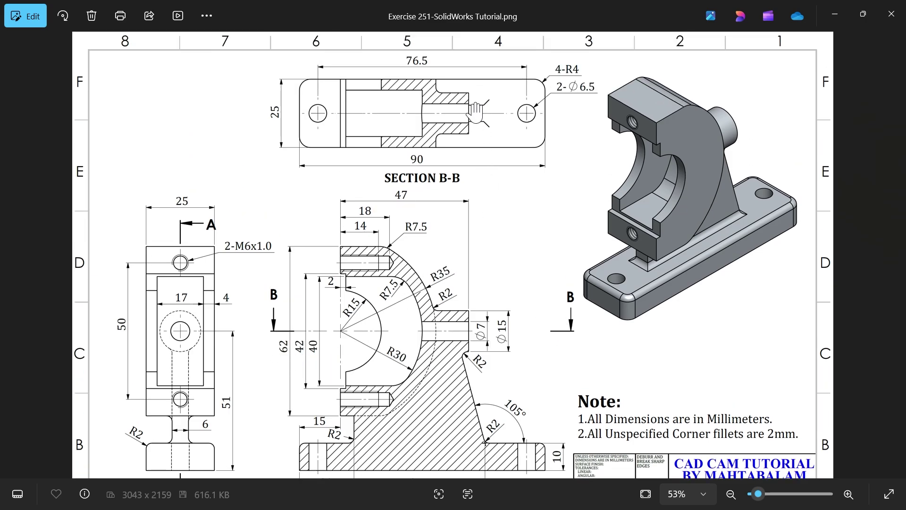
left_click_drag(461, 297, 484, 193)
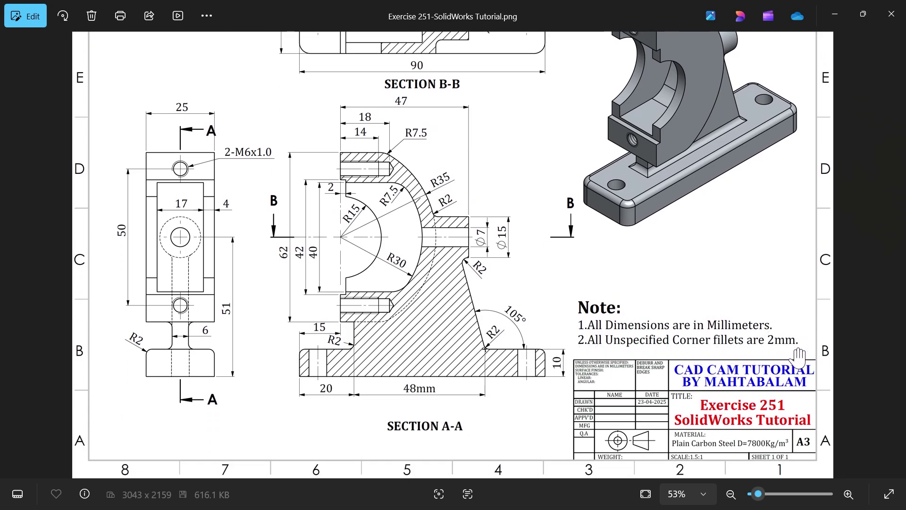
scroll(76, 282, "up", 2)
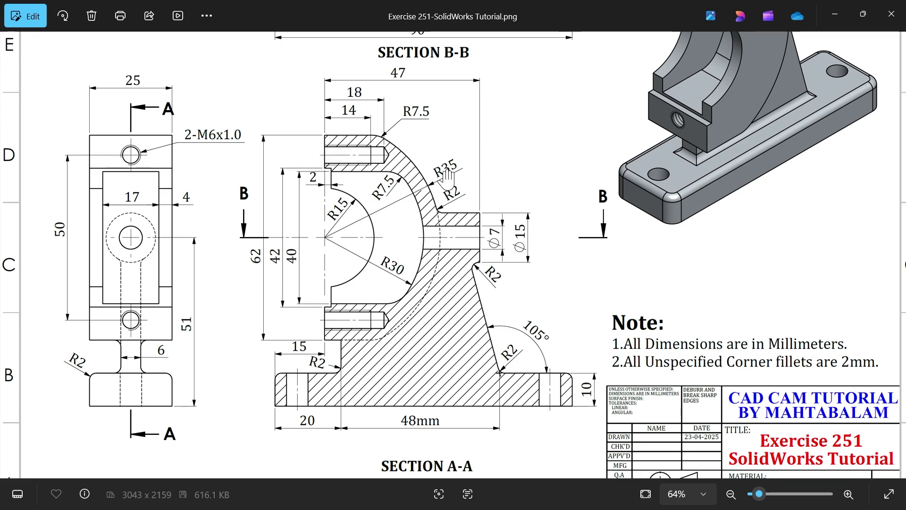
scroll(396, 284, "up", 2)
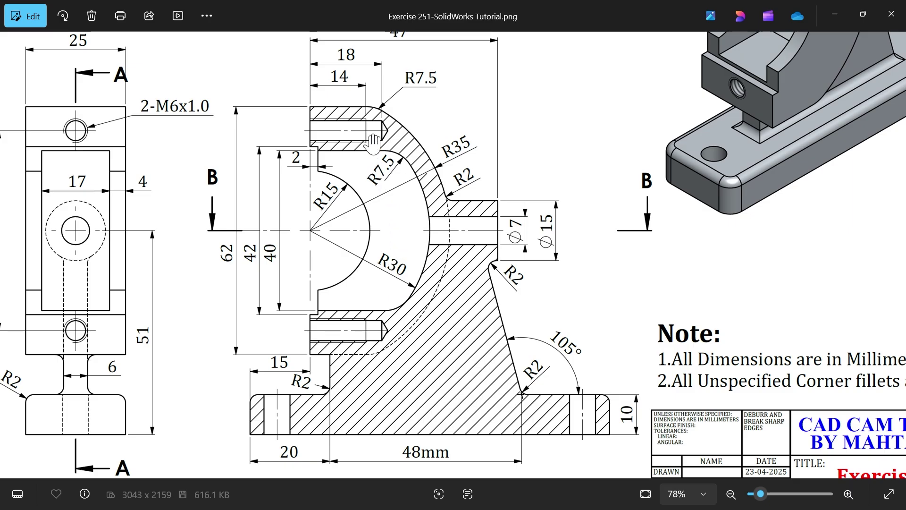
left_click_drag(373, 143, 395, 133)
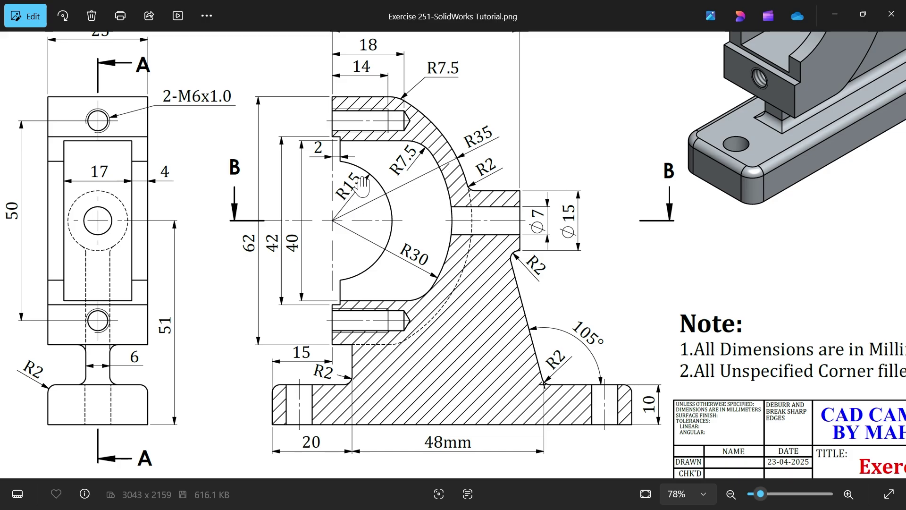
left_click_drag(455, 151, 514, 200)
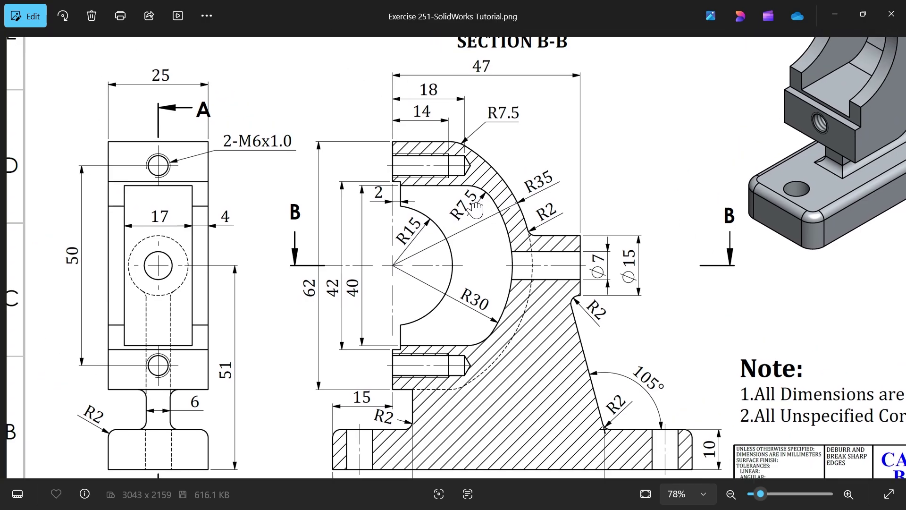
left_click_drag(203, 273, 199, 229)
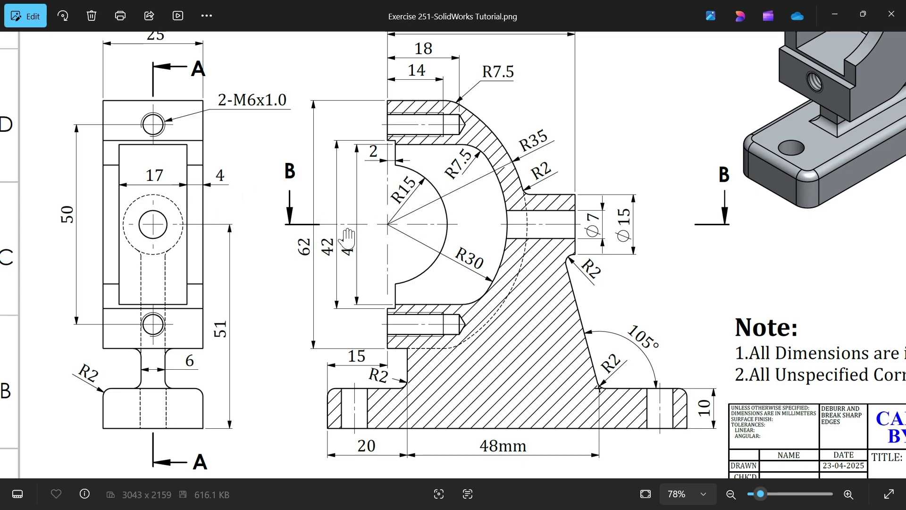
mouse_move(407, 270)
left_mouse_down()
mouse_move(389, 269)
mouse_move(387, 309)
left_mouse_up()
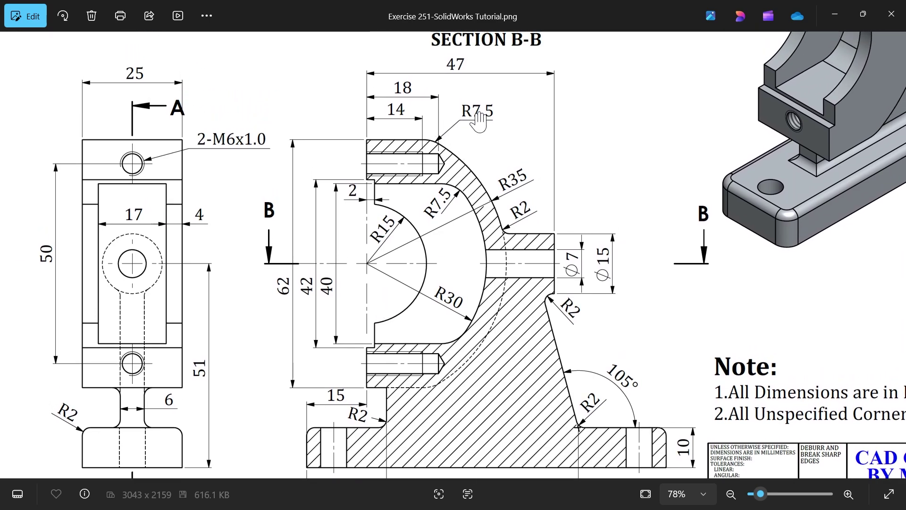
left_click_drag(455, 326, 455, 287)
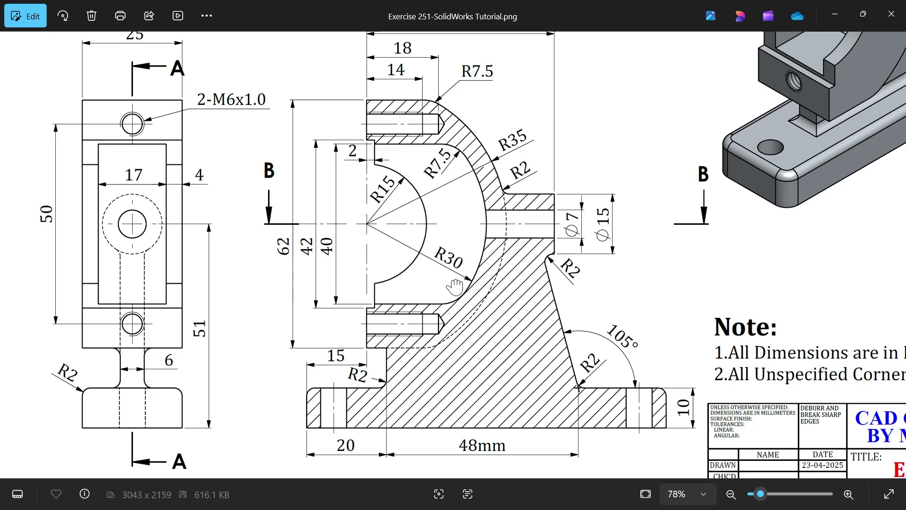
- Switch to SOLIDWORKS and start a sketch on the Right Plane
left_click(835, 14)
left_click(42, 248)
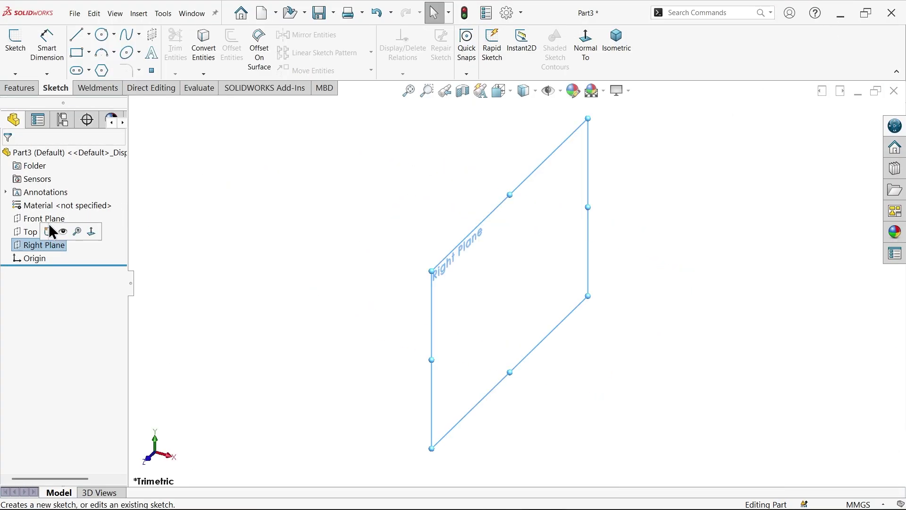
left_click(49, 232)
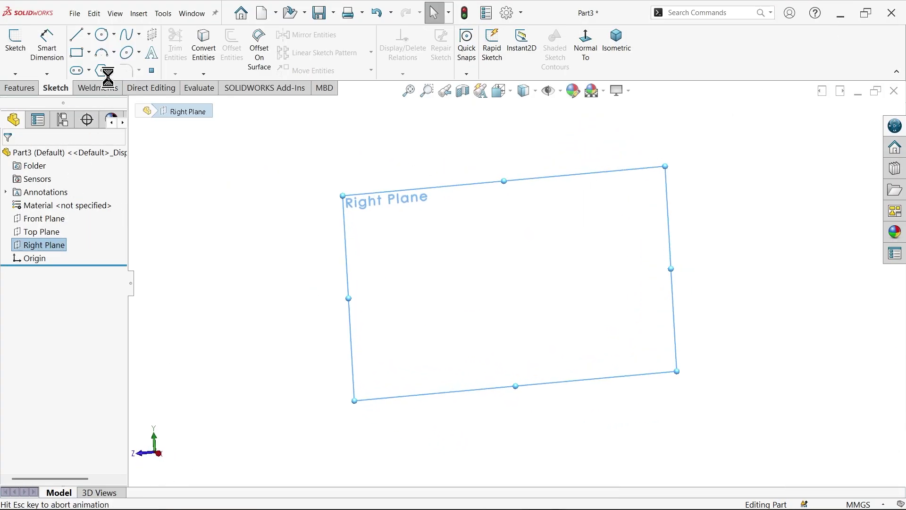
- Sketch two concentric circles centred on the origin, with radii of about 86 mm and about 67 mm
left_click(101, 34)
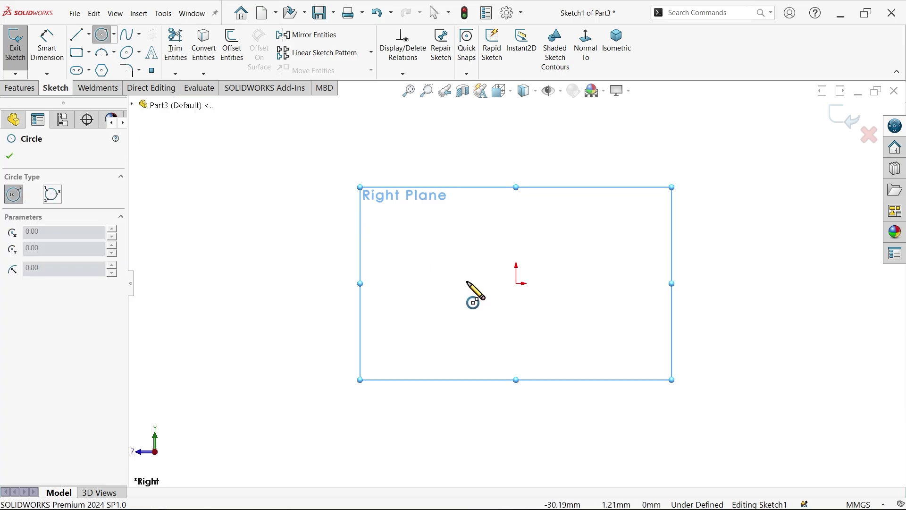
left_click(516, 284)
left_click(516, 133)
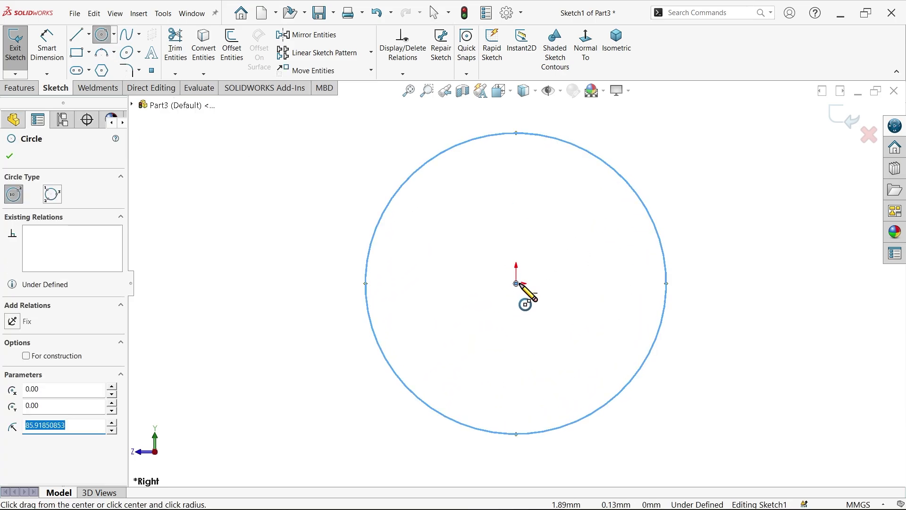
left_click(516, 284)
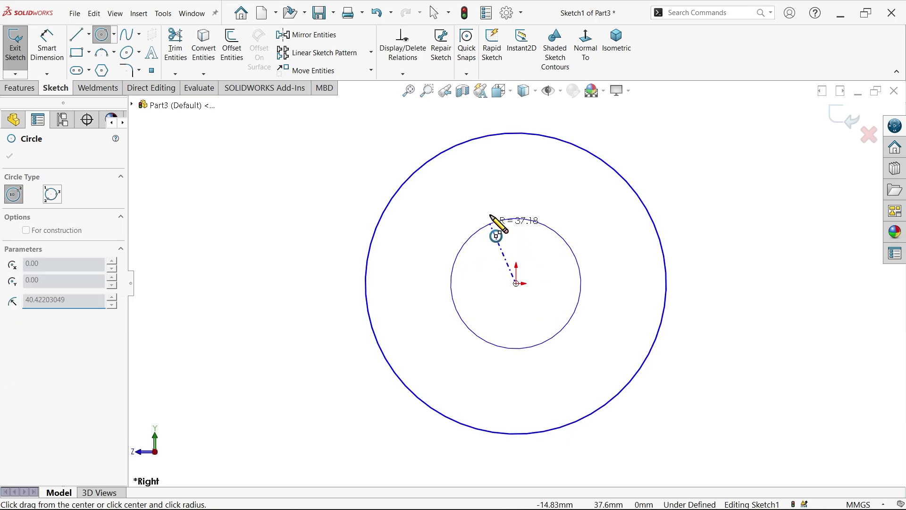
left_click(489, 170)
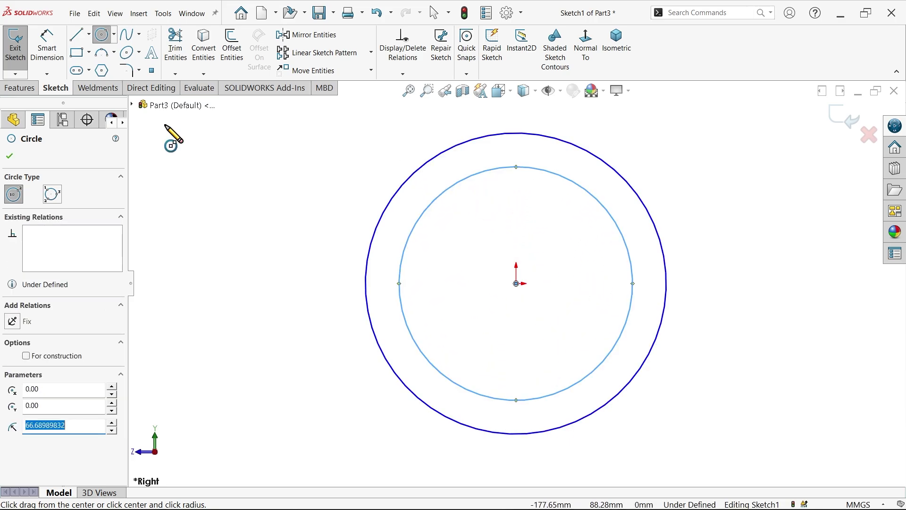
- Draw a vertical line through the origin from the outer circle's top quadrant point to its bottom one
left_click(78, 36)
left_click(516, 133)
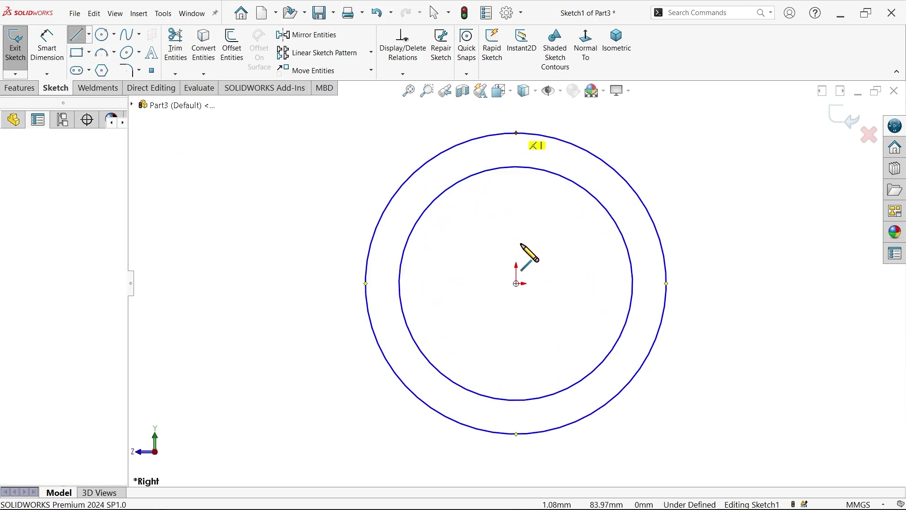
left_click(516, 434)
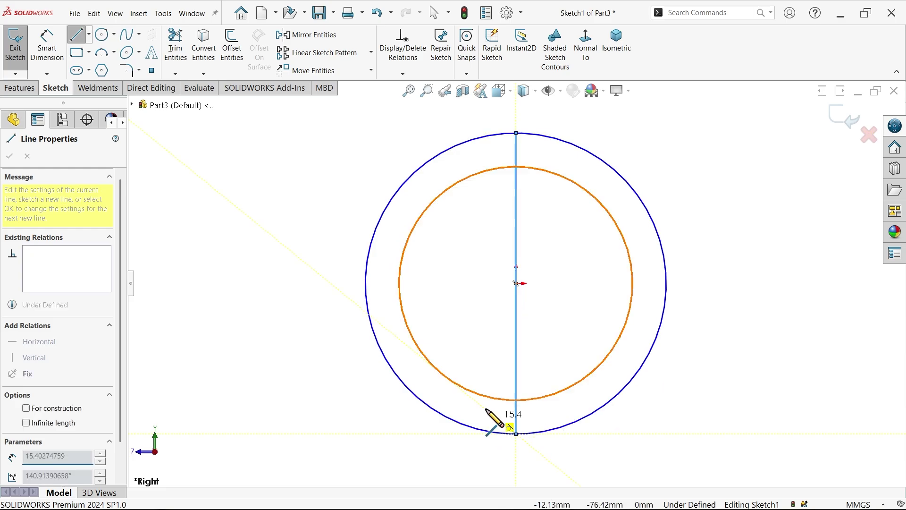
key("Escape")
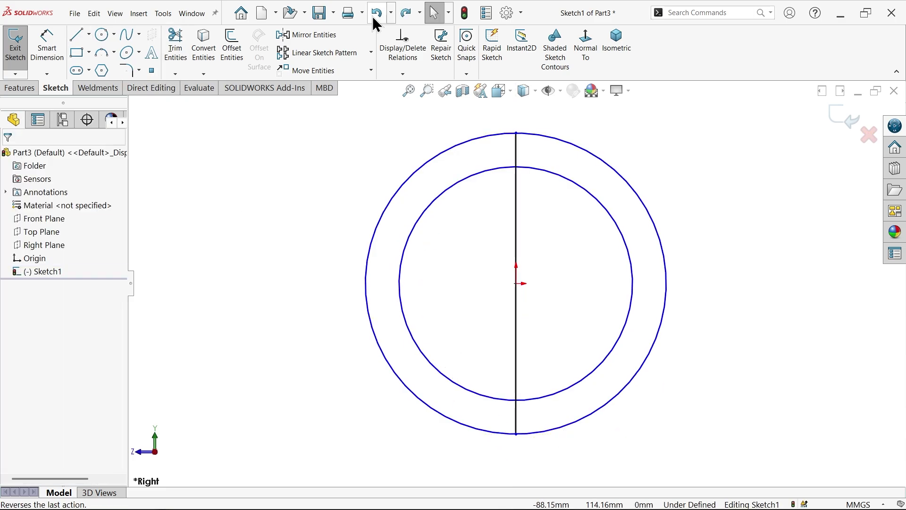
- Power trim the halves of both circles on the left of the vertical line
left_click(178, 56)
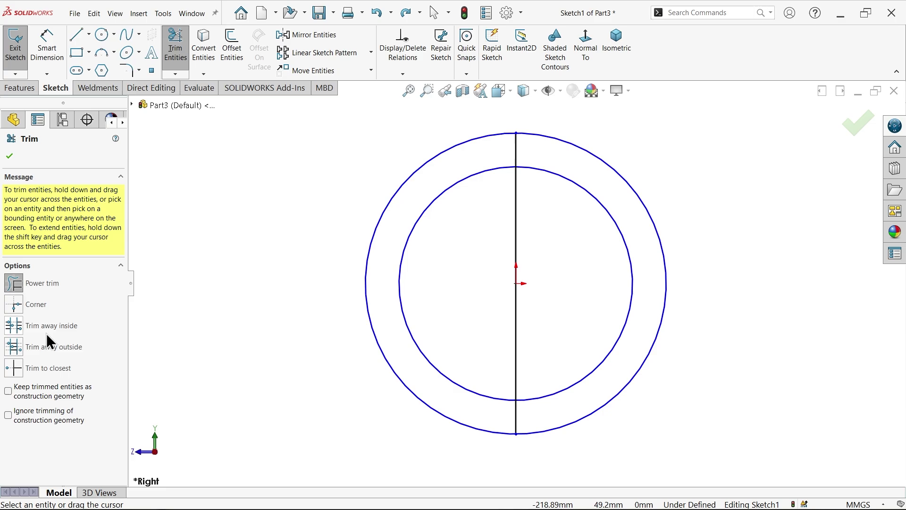
mouse_move(366, 190)
left_mouse_down()
mouse_move(441, 248)
mouse_move(356, 219)
left_mouse_up()
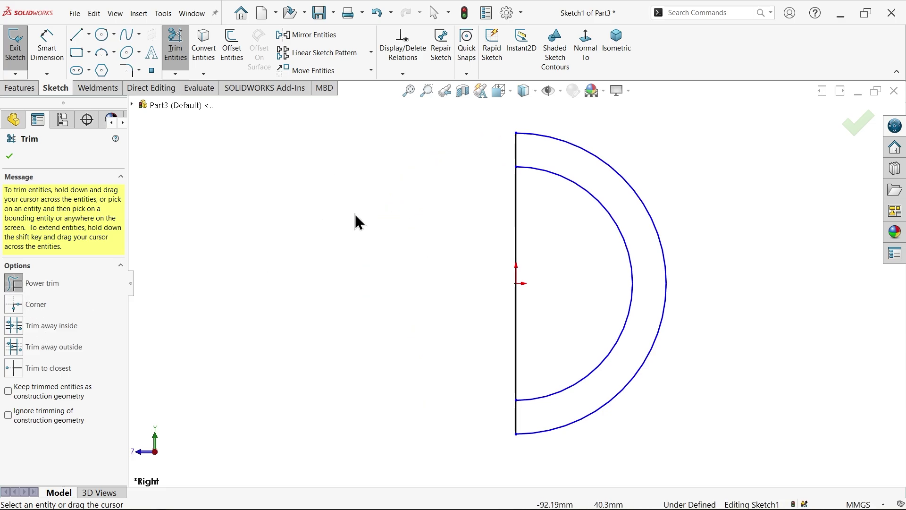
left_click(10, 158)
- Dimension the outer arc's radius as 35 mm and the inner arc's radius as 30 mm
left_click(47, 47)
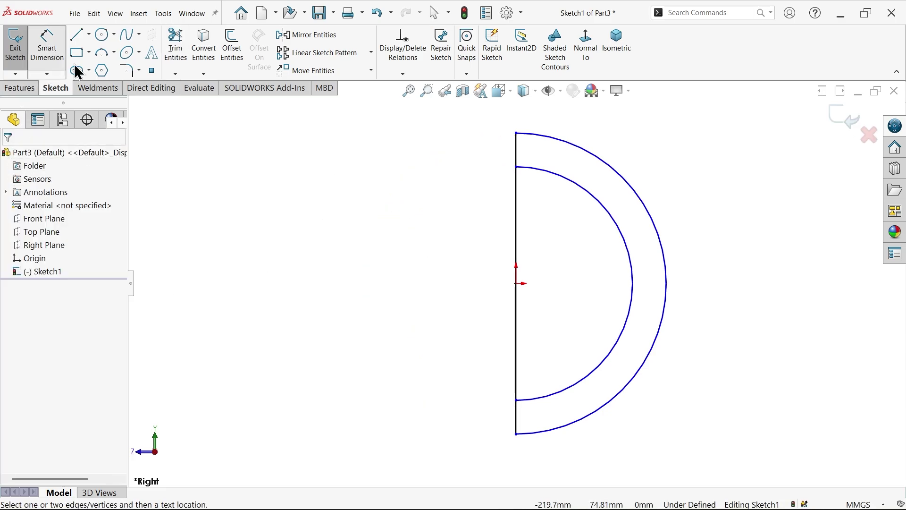
left_click(644, 208)
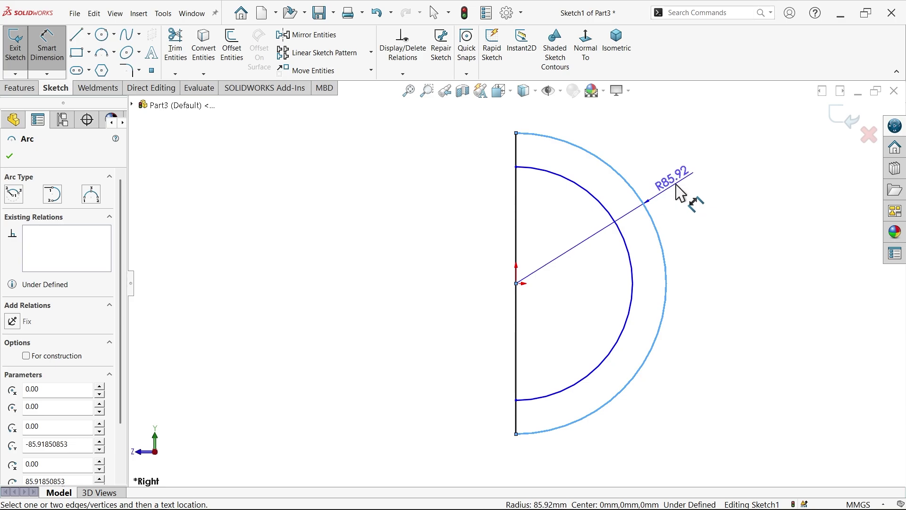
left_click(687, 199)
type("35")
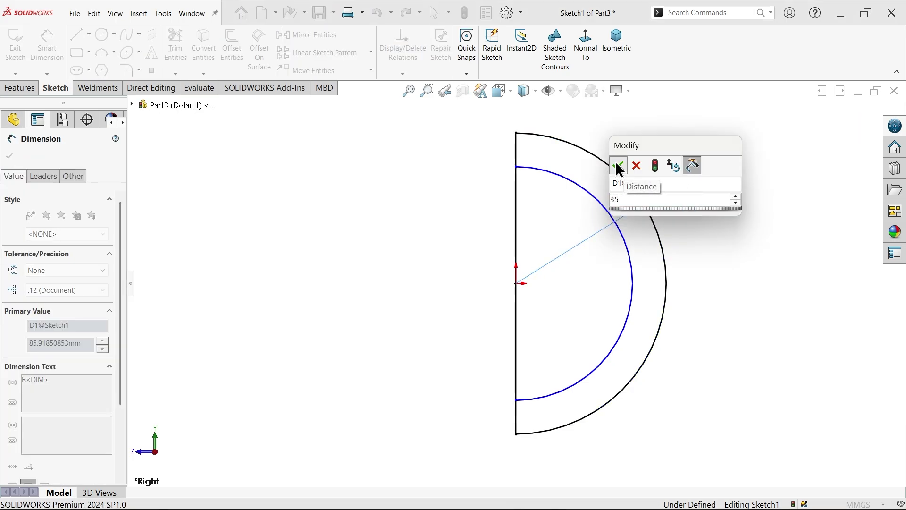
left_click(617, 165)
left_click(636, 301)
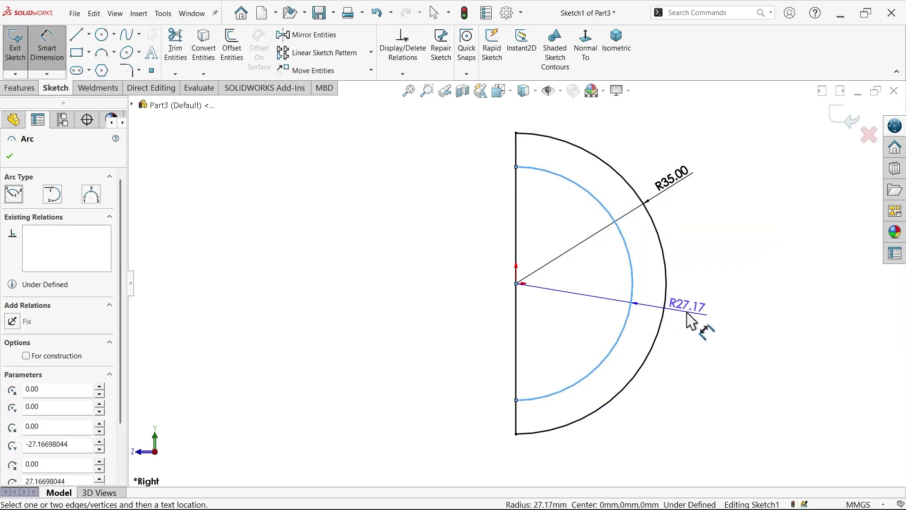
left_click(695, 322)
type("30")
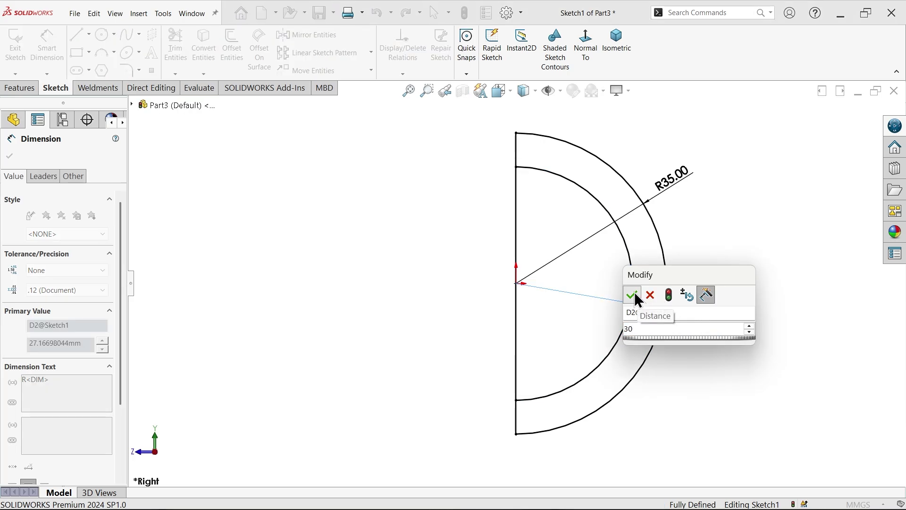
left_click(633, 293)
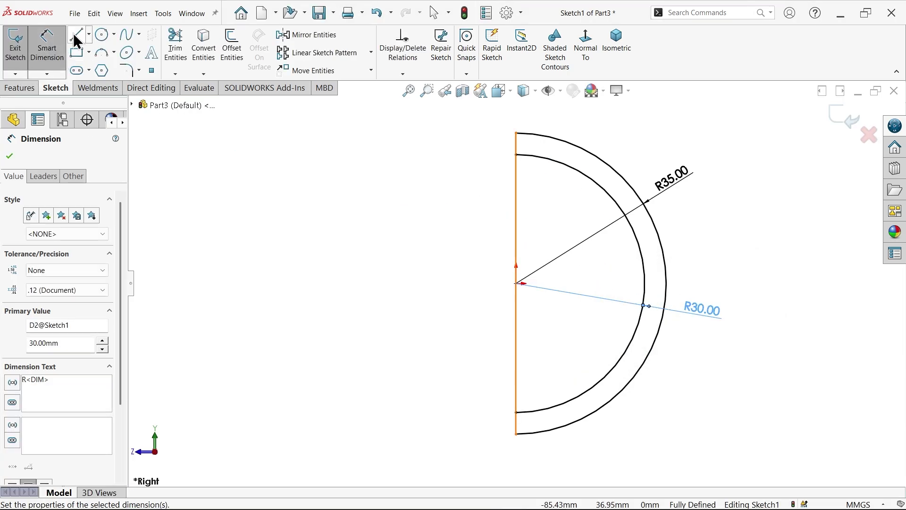
- Sketch a horizontal line about 32 mm long crossing the vertical line and outer arc, just below the outer arc's top
left_click(76, 38)
scroll(633, 139, "down", 2)
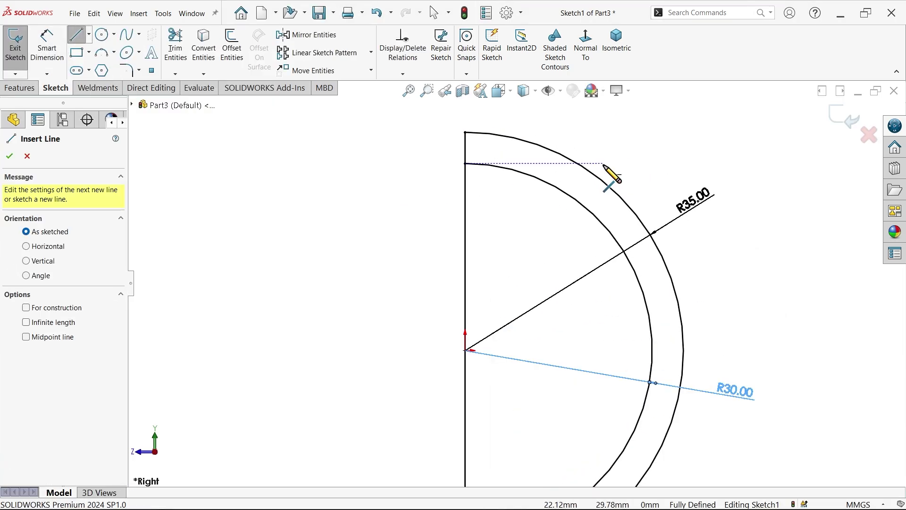
left_click(411, 146)
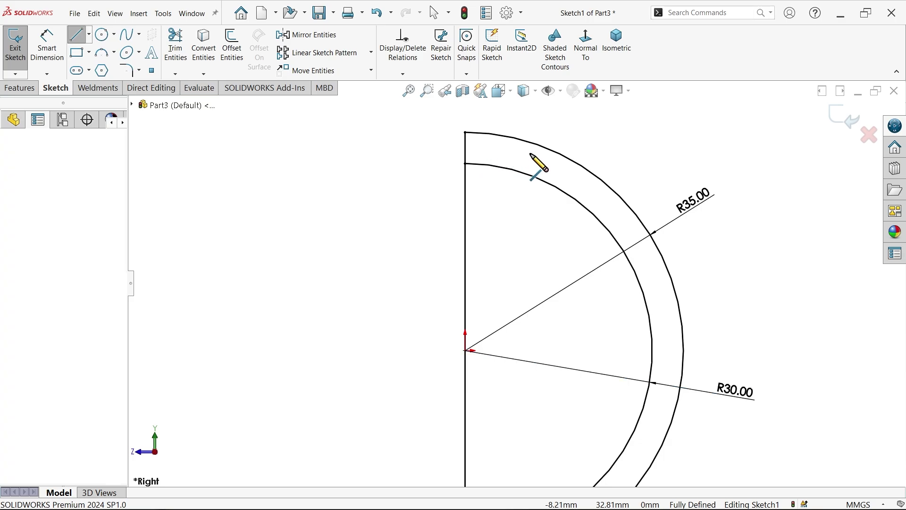
left_click(611, 146)
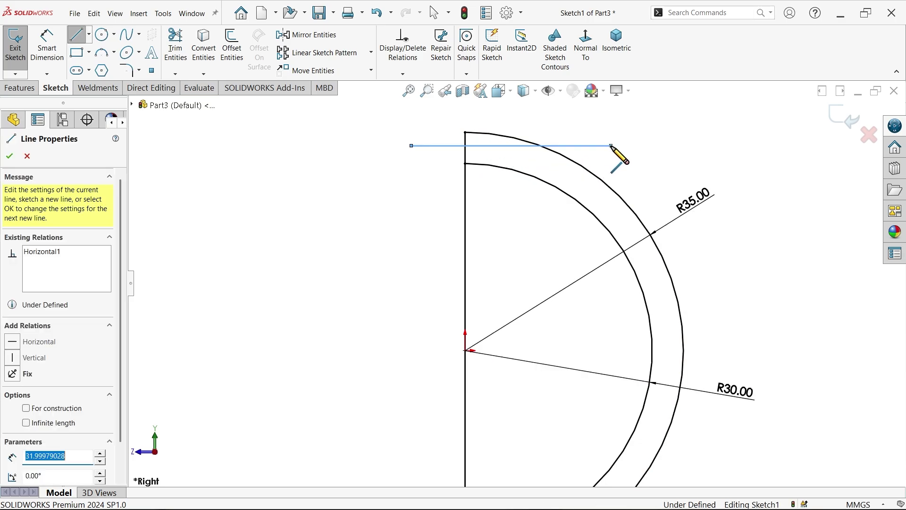
key("Escape")
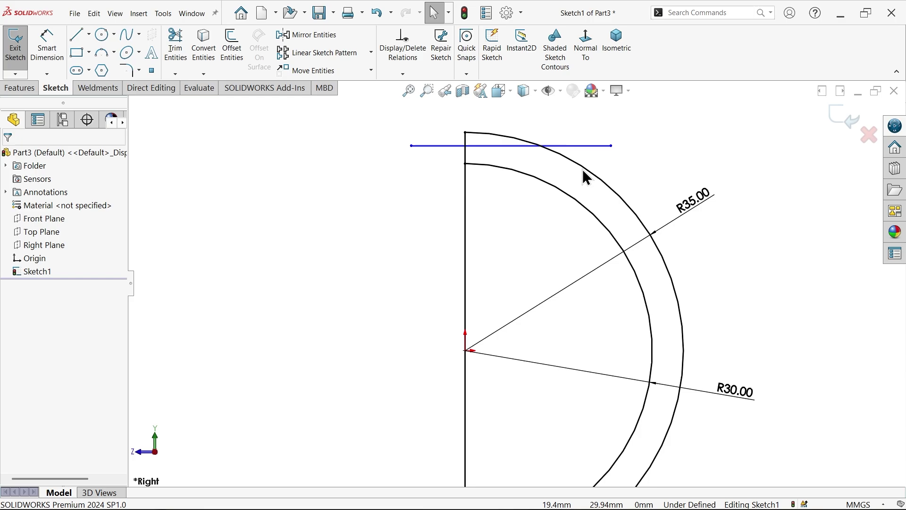
- Sketch a second line about 32 mm long below the first, crossing the vertical line and inner arc, and make it horizontal
key("l")
left_click(411, 214)
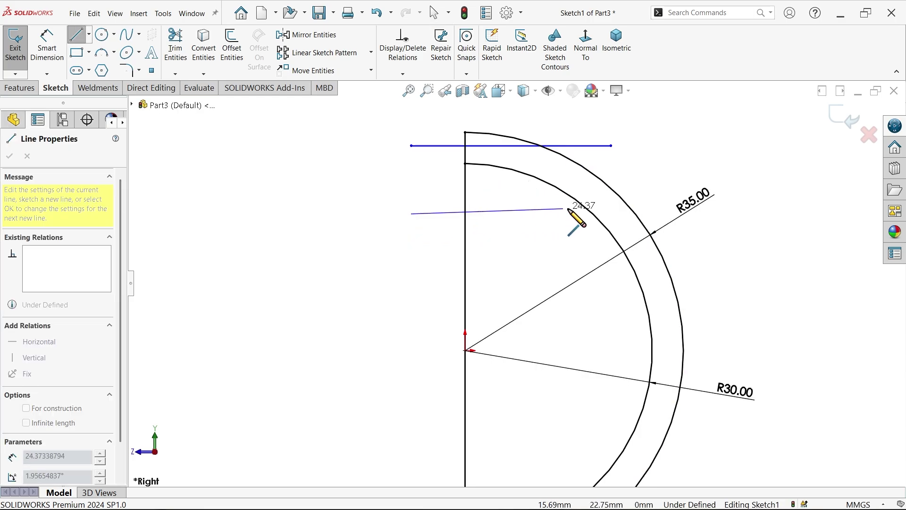
left_click(613, 219)
key("Escape")
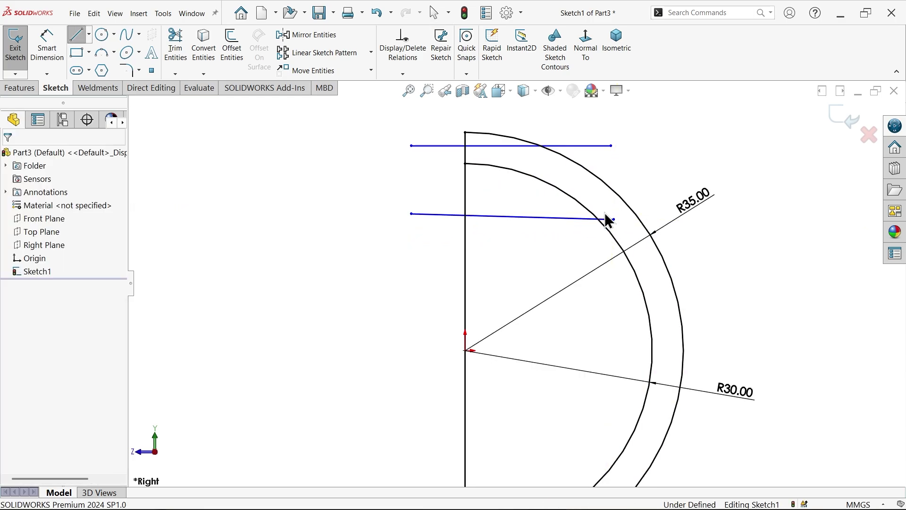
left_click(566, 218)
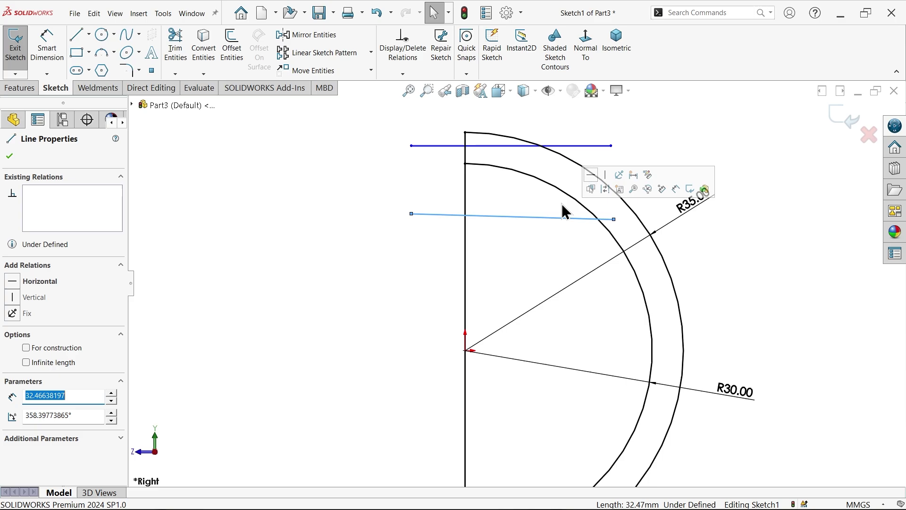
left_click(591, 177)
left_click(566, 146)
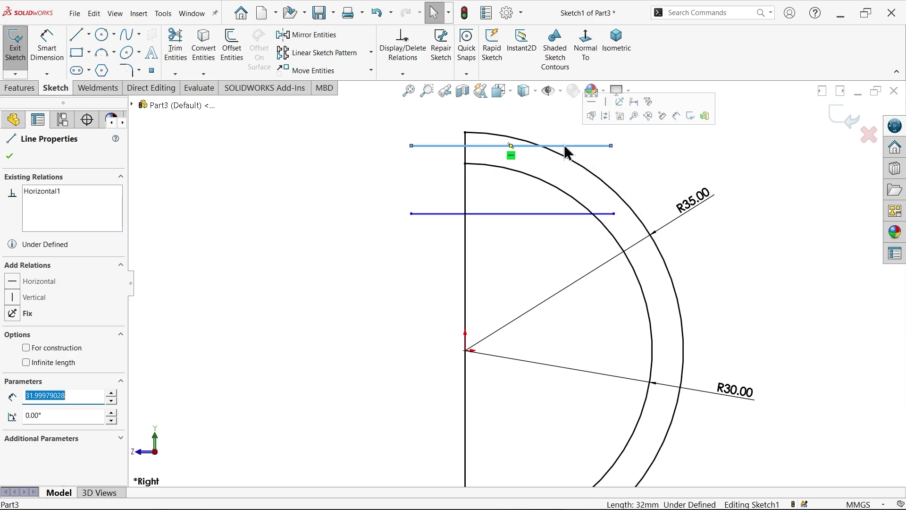
left_click(383, 194)
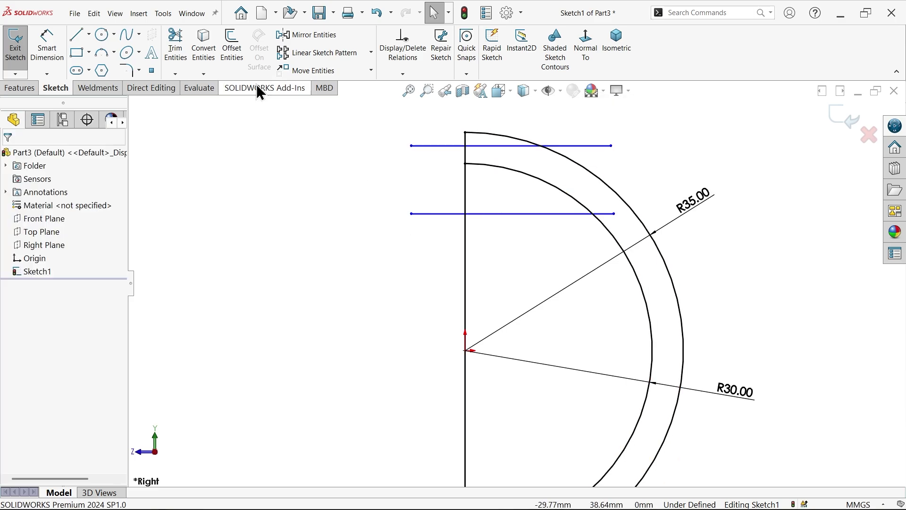
- Sketch a horizontal construction line about 15 mm long from the origin toward the arcs
left_click(89, 34)
left_click(98, 65)
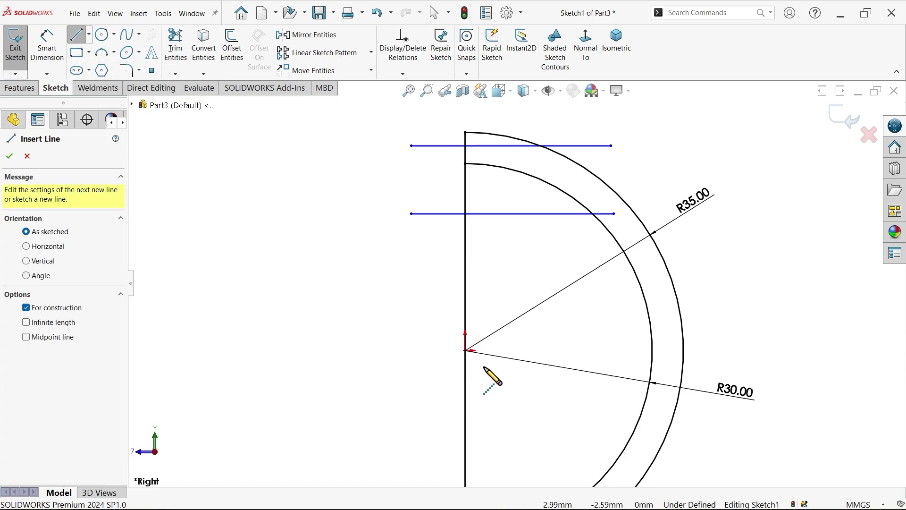
left_click(466, 351)
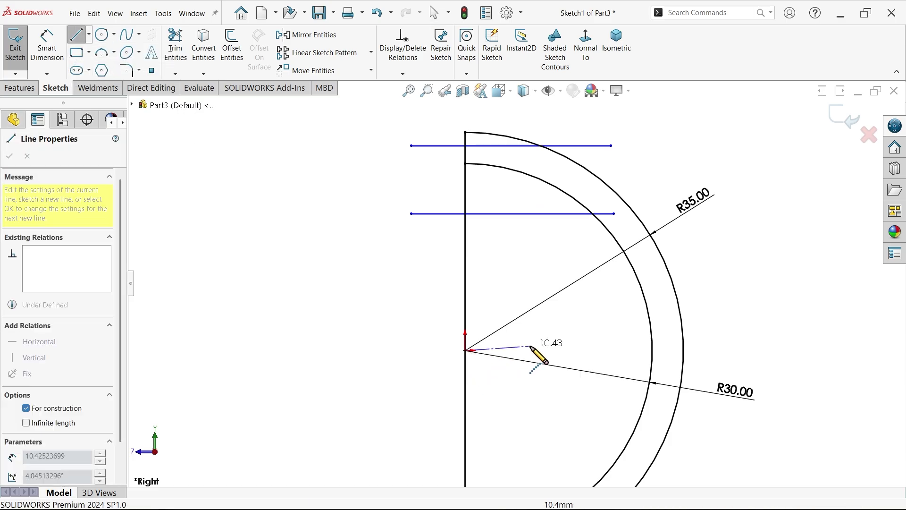
double_click(558, 351)
- Mirror the two horizontal lines about the horizontal construction line, keeping the originals
left_click(331, 35)
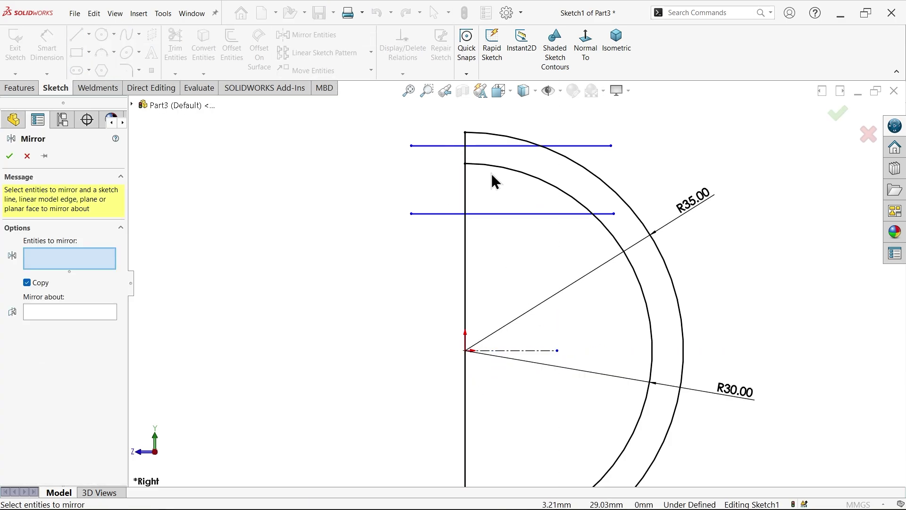
left_click(503, 146)
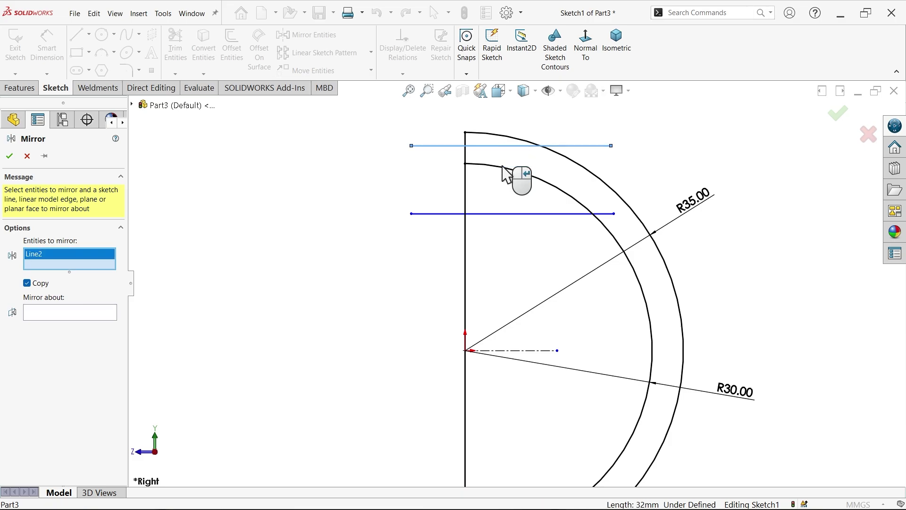
left_click(498, 214)
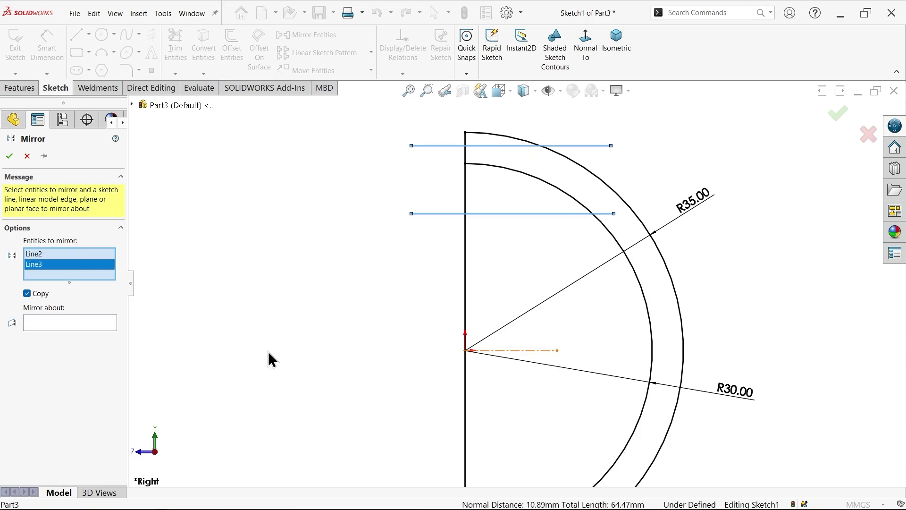
left_click(47, 323)
left_click(528, 351)
scroll(534, 359, "up", 3)
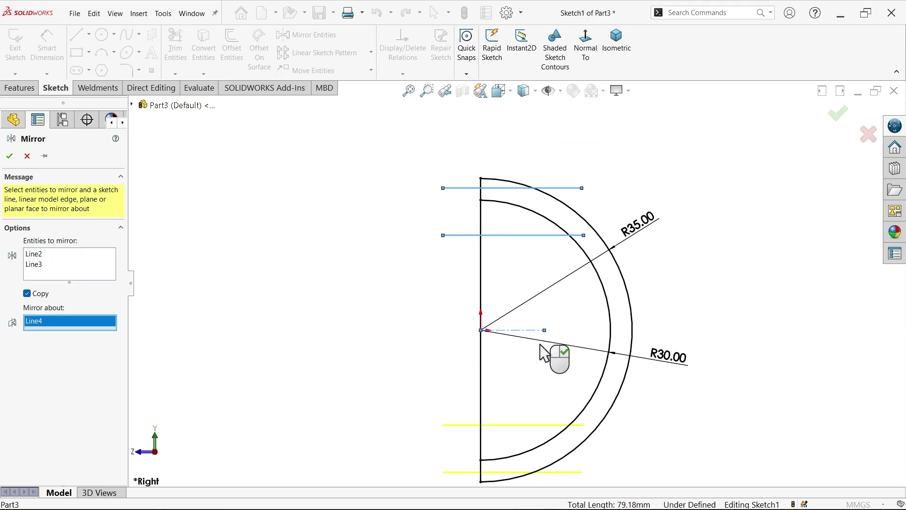
left_click(9, 156)
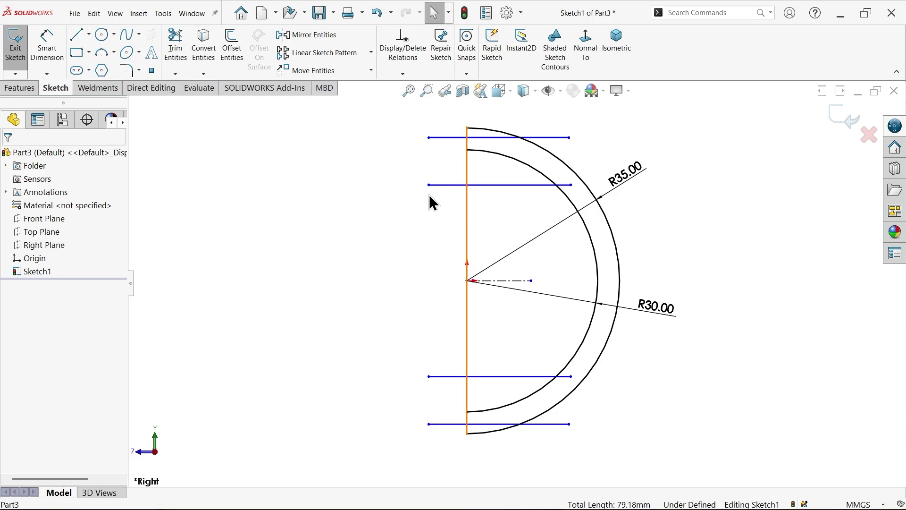
- Dimension the distance between the outermost horizontal lines as 62 mm
left_click(47, 48)
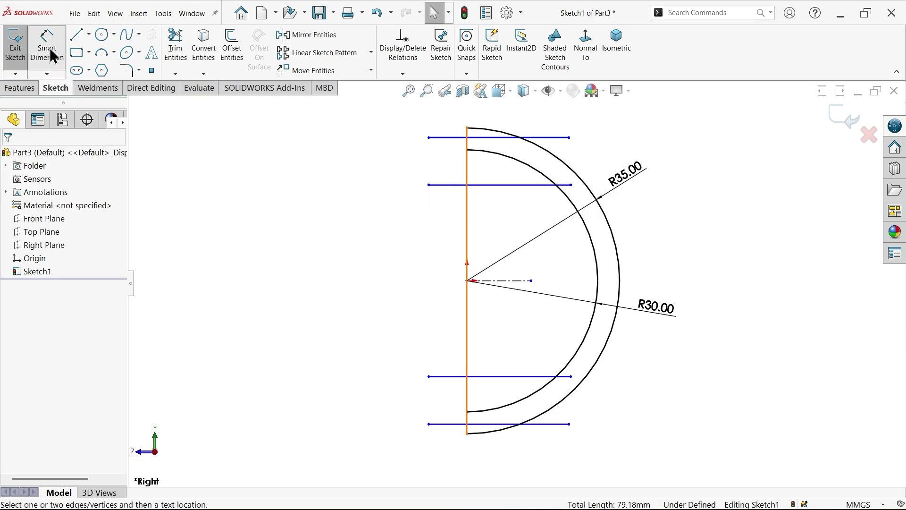
left_click(493, 138)
left_click(502, 424)
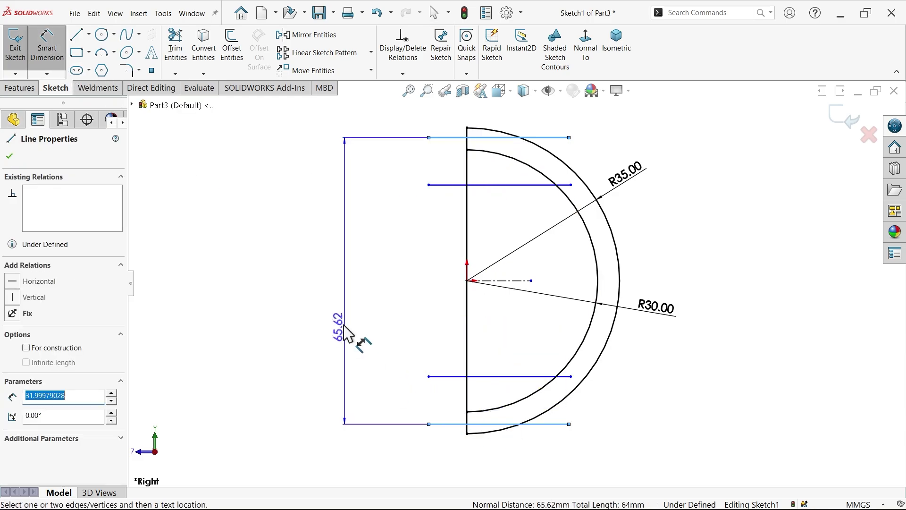
left_click(334, 297)
type("62")
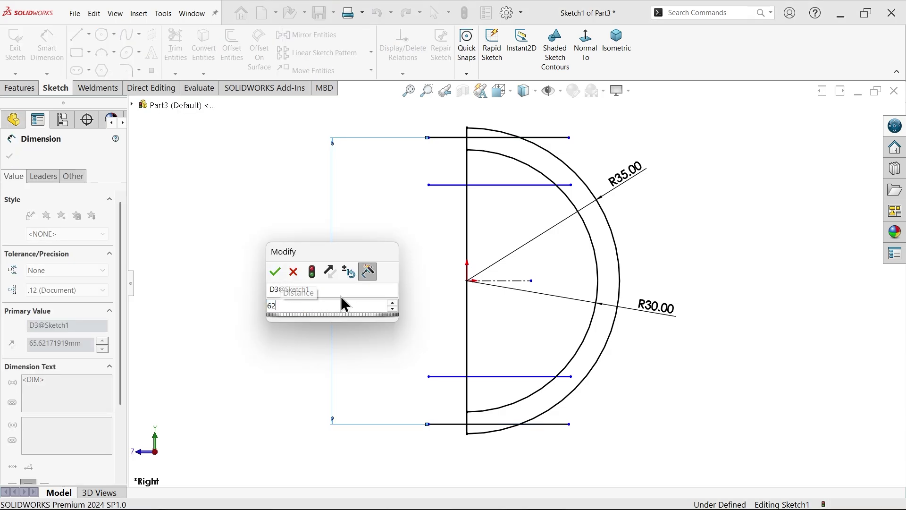
key("Return")
scroll(450, 257, "down", 2)
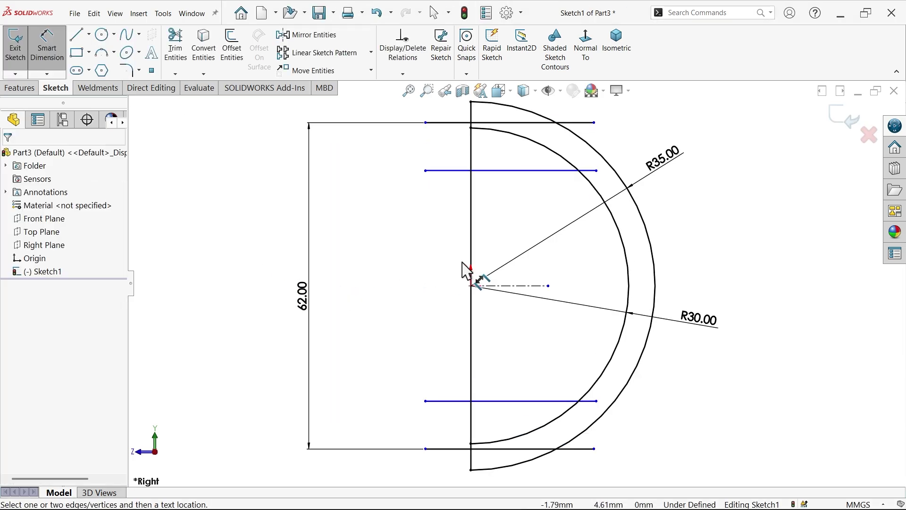
- Dimension the distance between the two inner horizontal lines as 40 mm
left_click(463, 171)
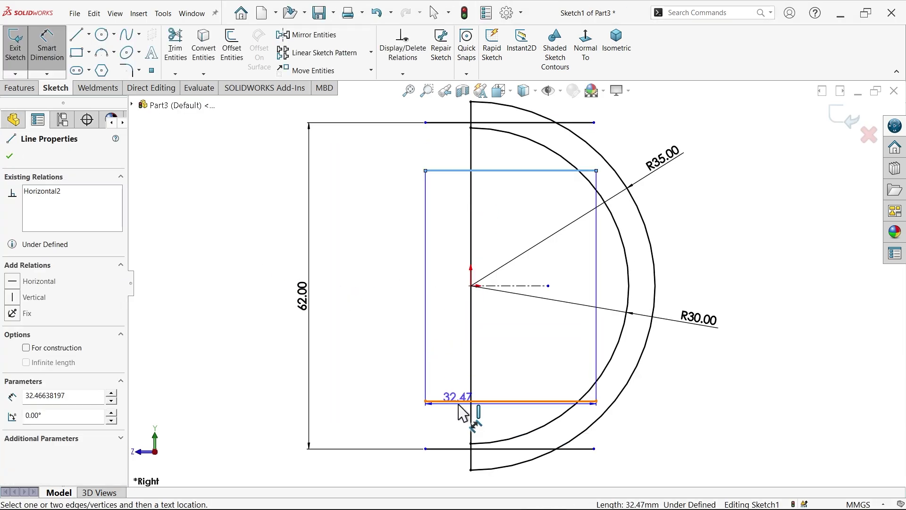
left_click(458, 401)
left_click(373, 298)
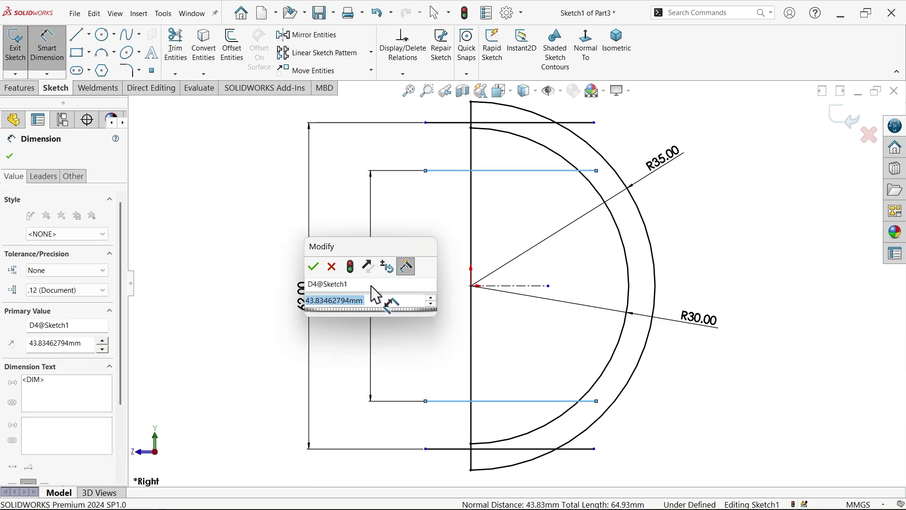
key("Return")
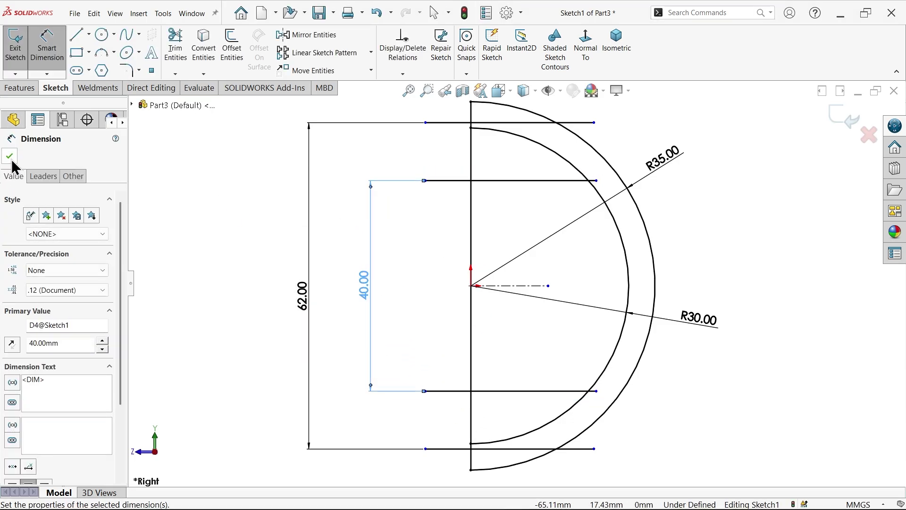
left_click(10, 157)
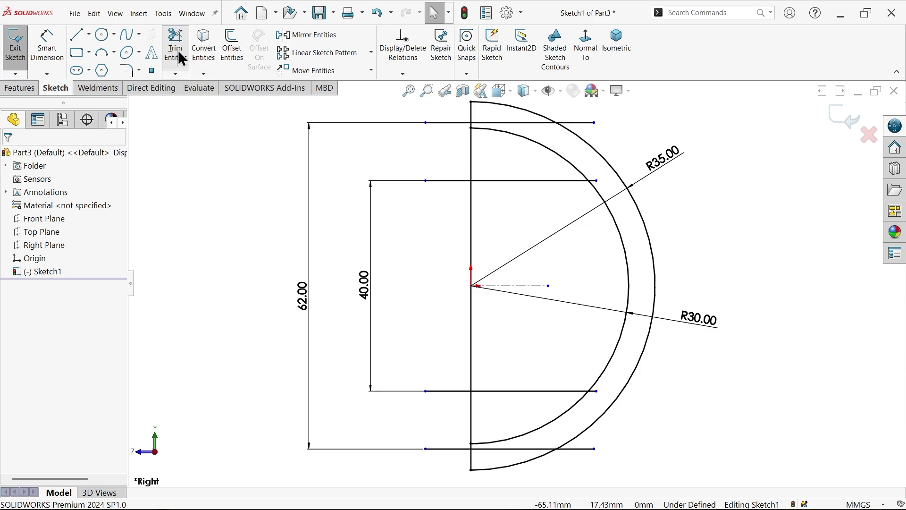
- Power trim the ends of all four horizontal lines that extend past the vertical line, away from the arcs
left_click(177, 52)
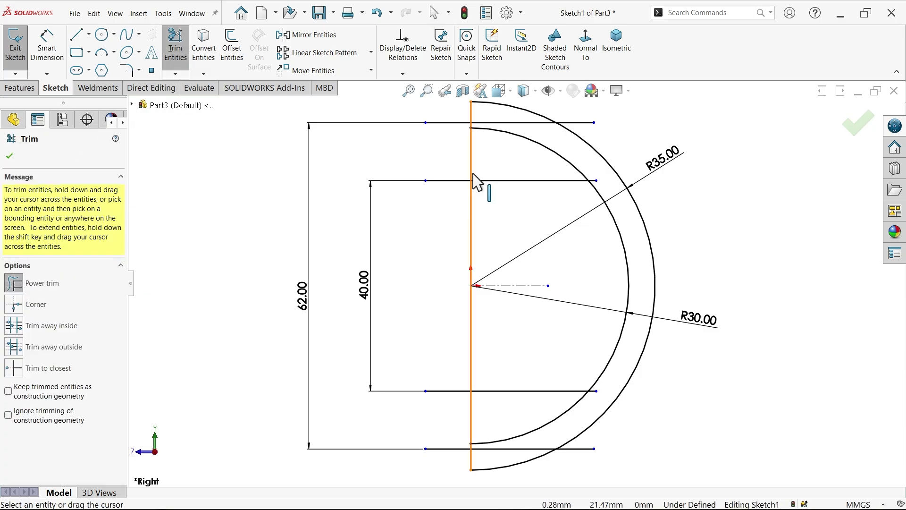
scroll(474, 177, "down", 2)
scroll(470, 151, "up", 1)
left_click_drag(455, 119, 457, 237)
scroll(485, 378, "up", 2)
scroll(488, 432, "down", 1)
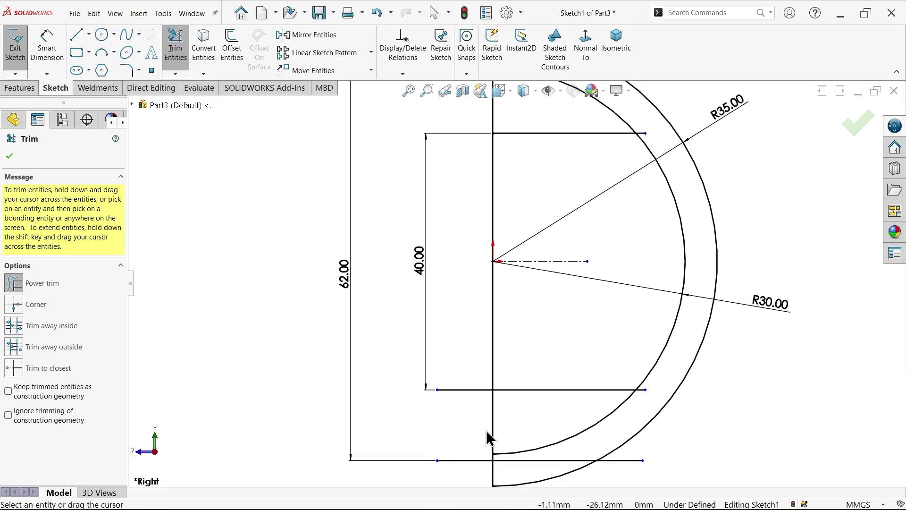
scroll(475, 403, "up", 2)
scroll(474, 359, "down", 3)
left_click_drag(469, 319, 473, 430)
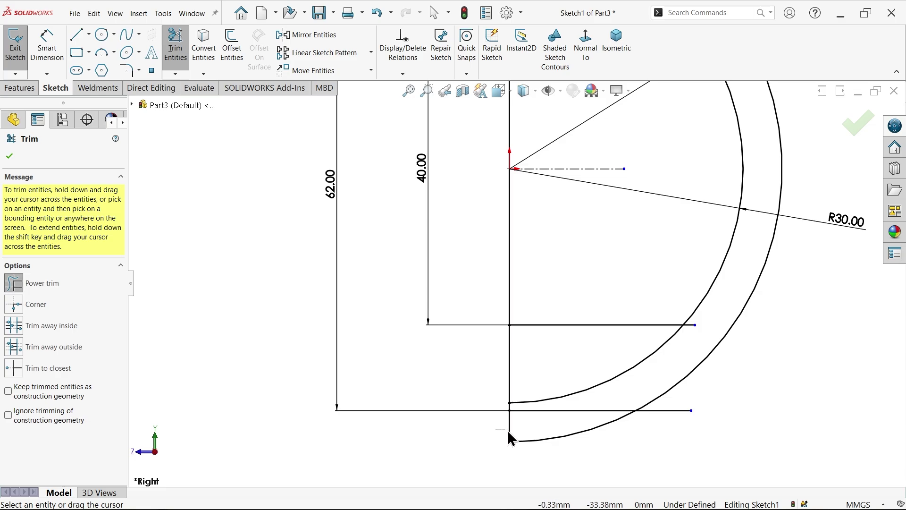
- Power trim the lower excess of both arcs, the vertical line and the two lower horizontal lines, leaving closed corners
mouse_move(510, 438)
left_mouse_down()
mouse_move(621, 446)
mouse_move(683, 399)
mouse_move(687, 409)
mouse_move(591, 409)
mouse_move(559, 395)
mouse_move(610, 384)
left_mouse_up()
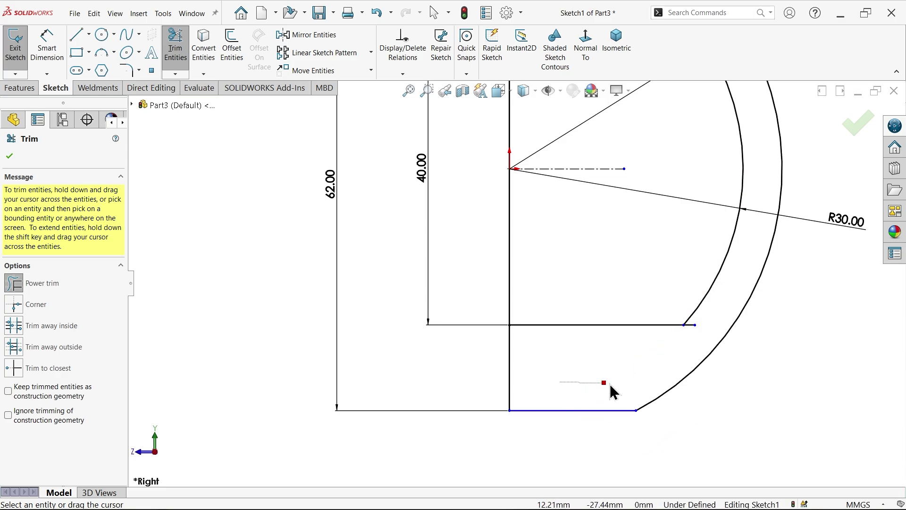
scroll(700, 329, "down", 3)
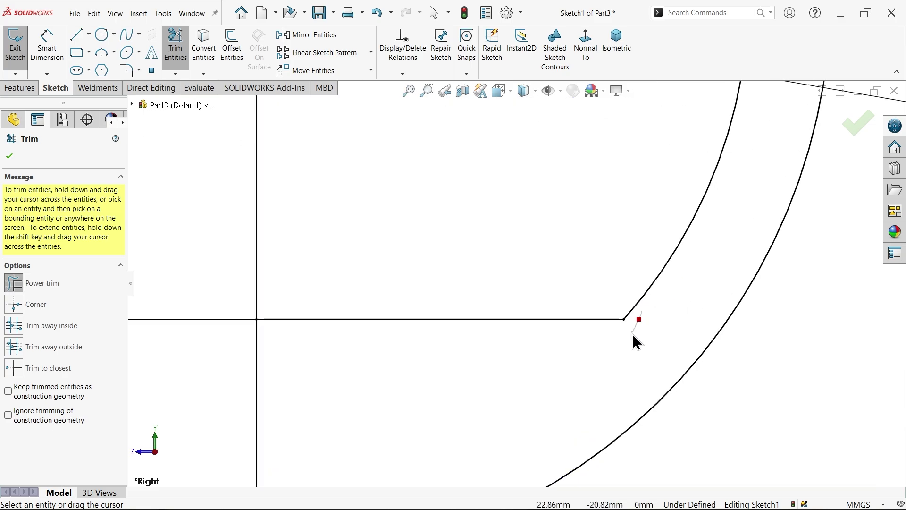
left_click_drag(633, 334, 630, 335)
scroll(456, 352, "up", 5)
scroll(453, 313, "up", 5)
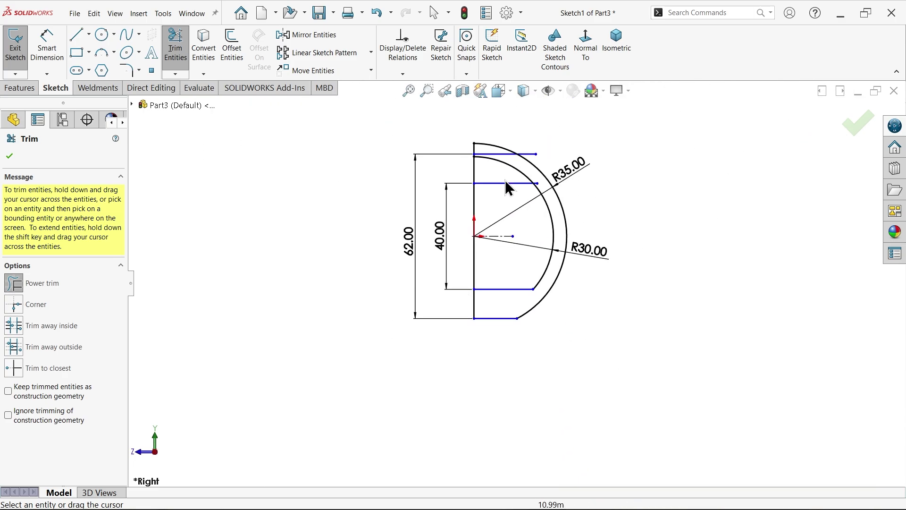
- Power trim the upper excess of both arcs, the vertical line and the two upper horizontal lines to match the lower half
scroll(506, 187, "down", 6)
left_click_drag(333, 187, 486, 162)
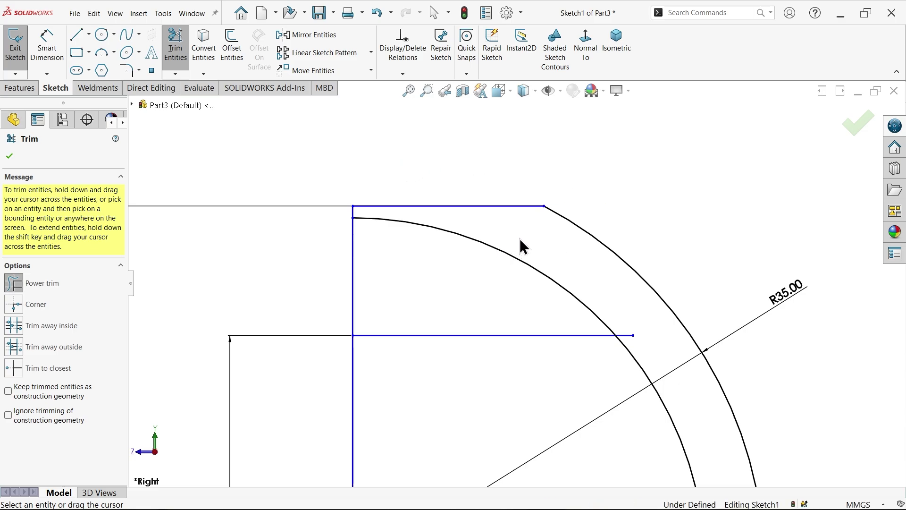
left_click_drag(520, 239, 472, 272)
scroll(622, 341, "down", 3)
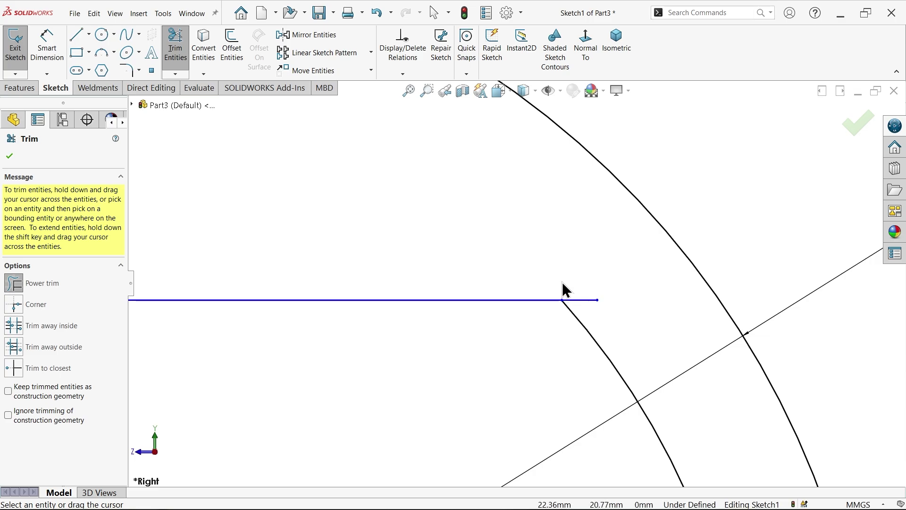
scroll(497, 283, "up", 5)
scroll(490, 360, "up", 3)
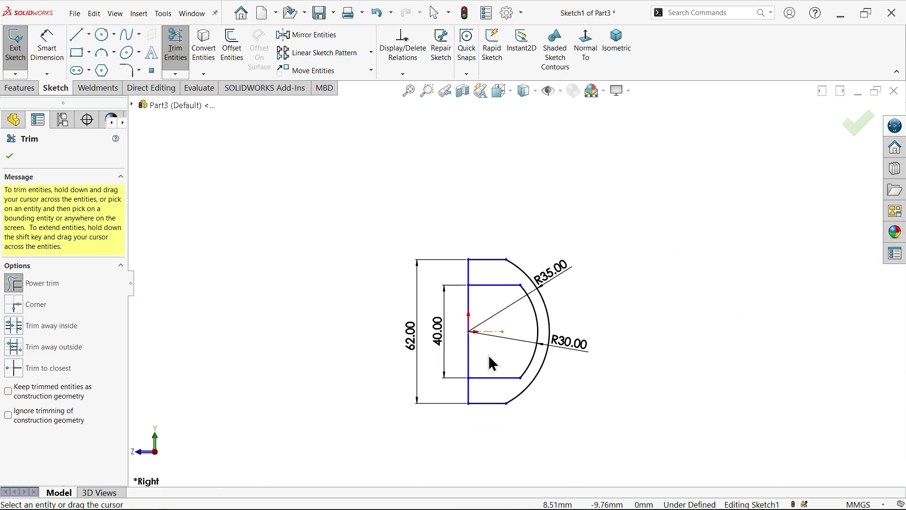
scroll(532, 388, "down", 1)
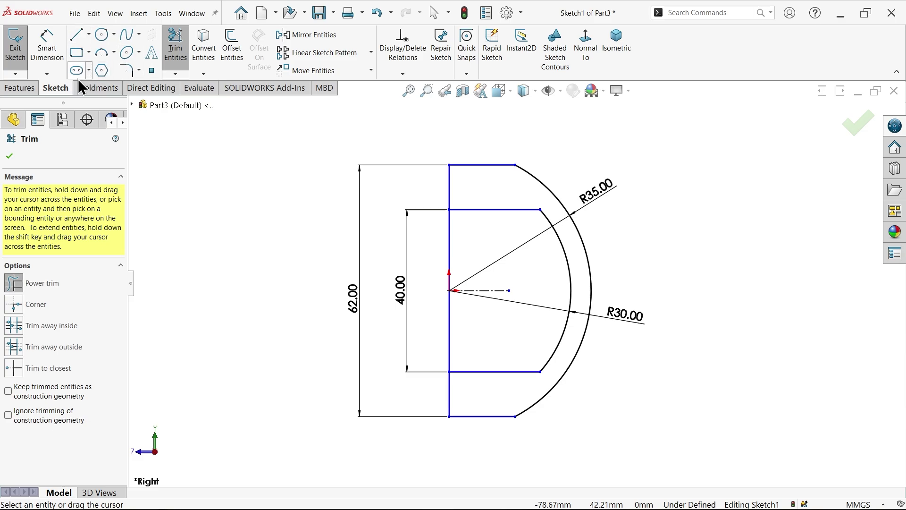
left_click(10, 159)
- Sketch a small step about 2.4 mm wide and 3.1 mm high from the upper inner horizontal line to the vertical line
left_click(77, 35)
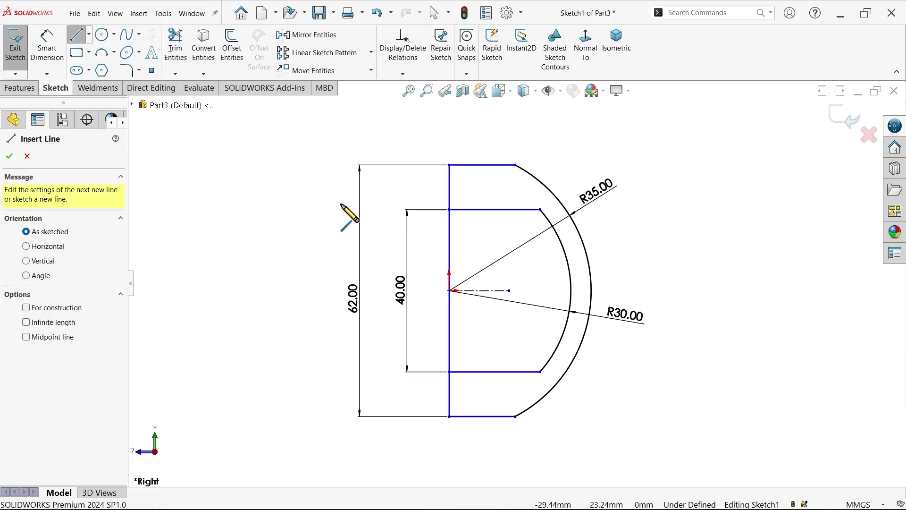
scroll(474, 208, "down", 8)
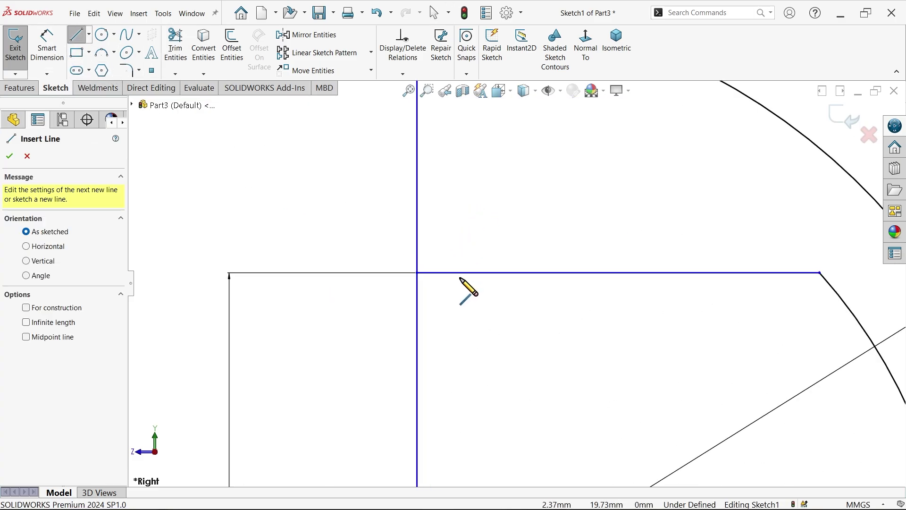
left_click(461, 273)
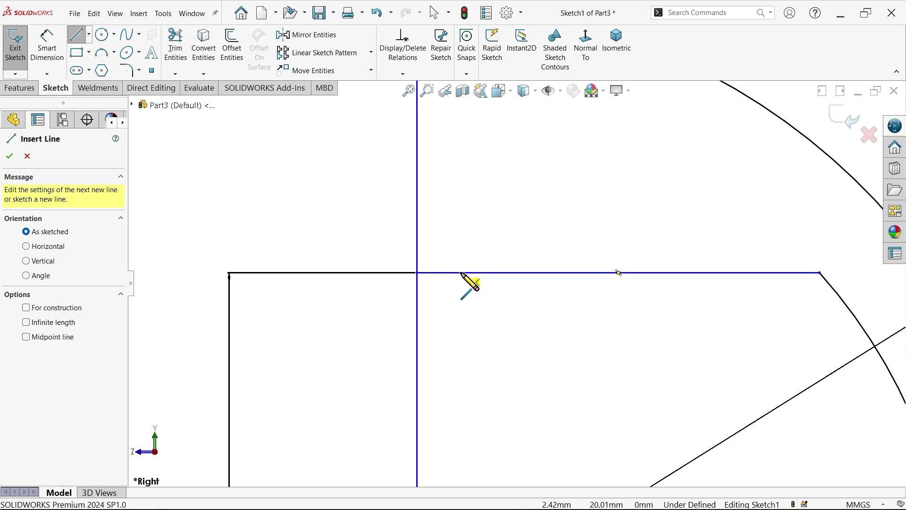
left_click(461, 216)
left_click(417, 215)
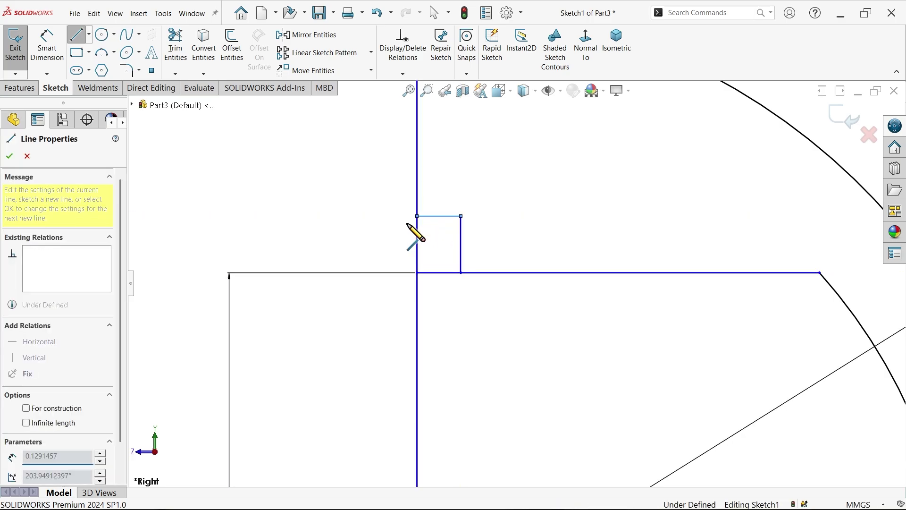
key("Escape")
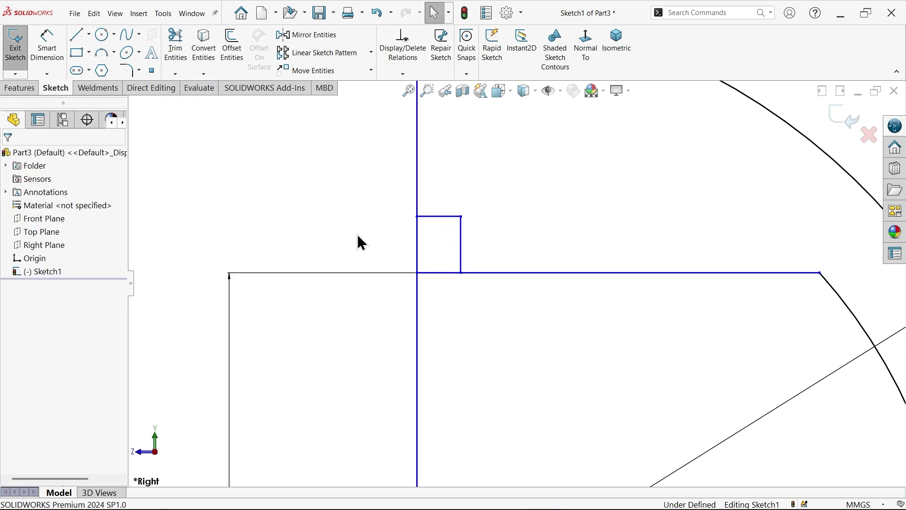
- Mirror the small step's two lines about the horizontal construction line to the lower half of the profile
left_click(312, 35)
left_click(462, 240)
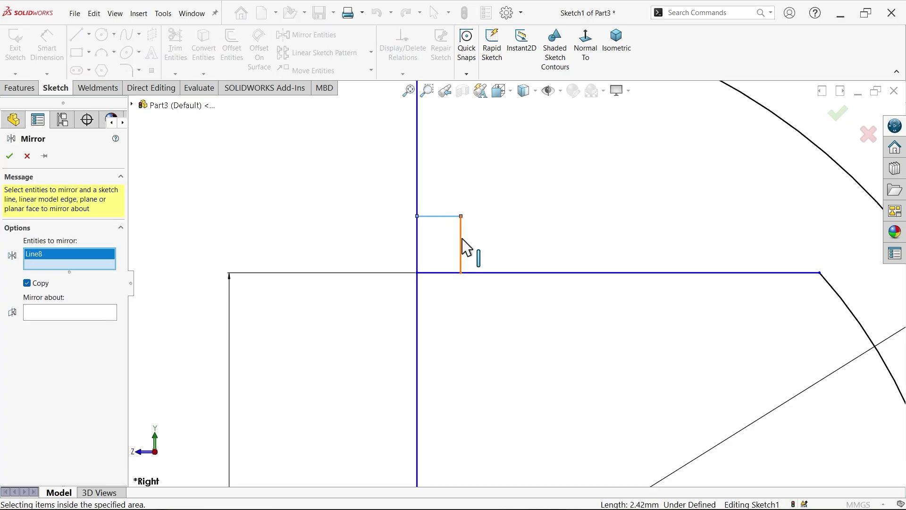
left_click(462, 246)
left_click(57, 326)
scroll(480, 293, "up", 8)
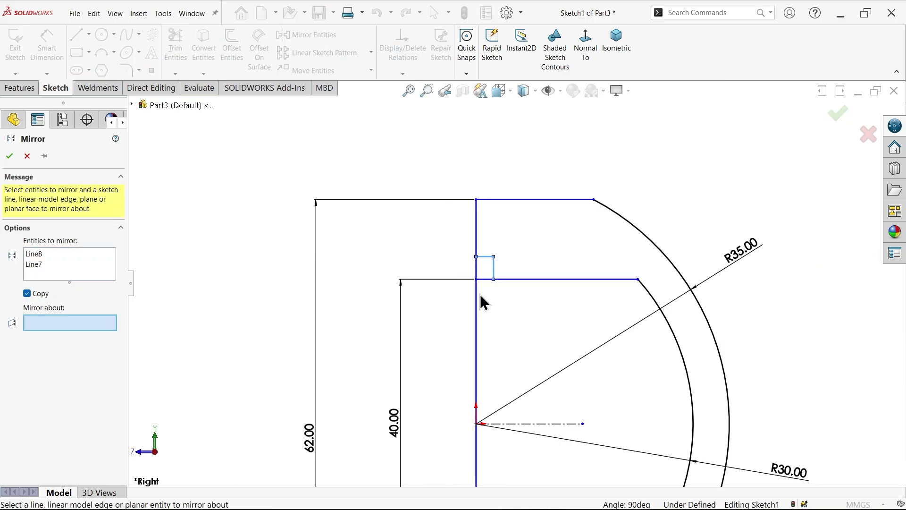
scroll(493, 307, "down", 3)
left_click(491, 292)
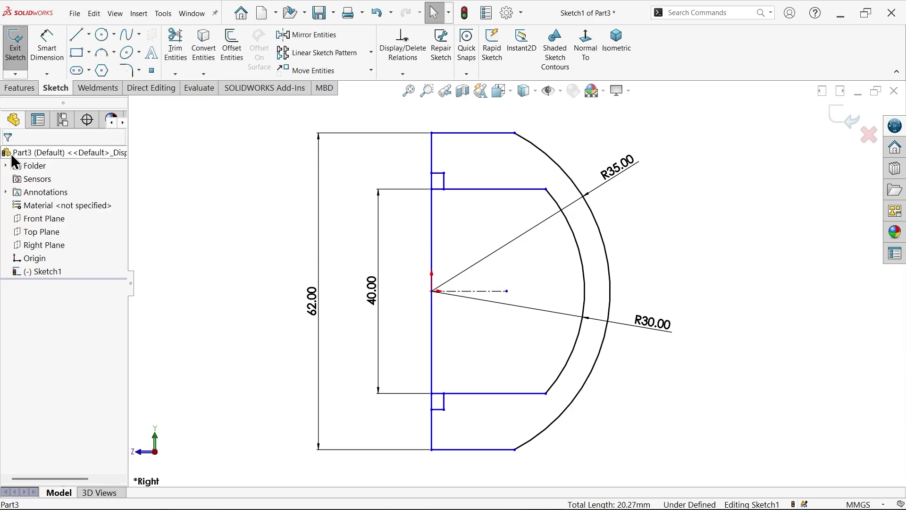
- Dimension the vertical distance between the two small steps' horizontal lines as 42 mm
left_click(47, 51)
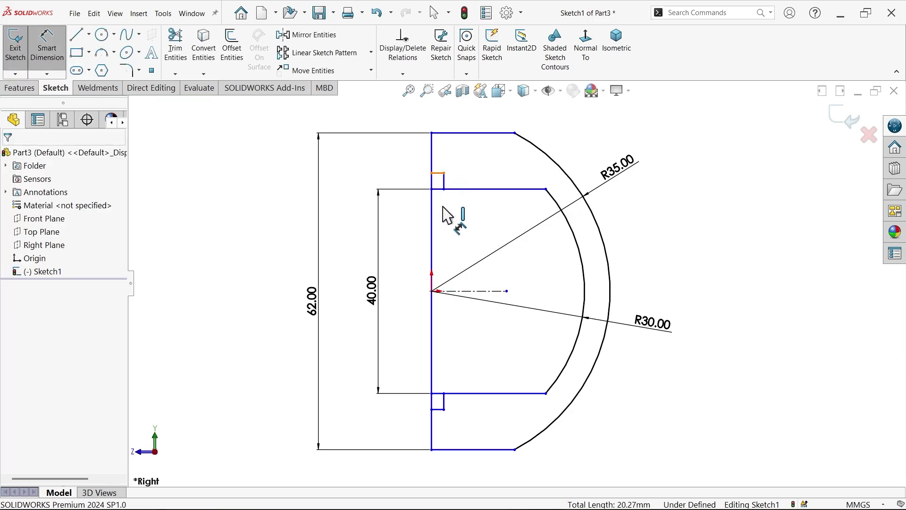
left_click(439, 174)
left_click(437, 410)
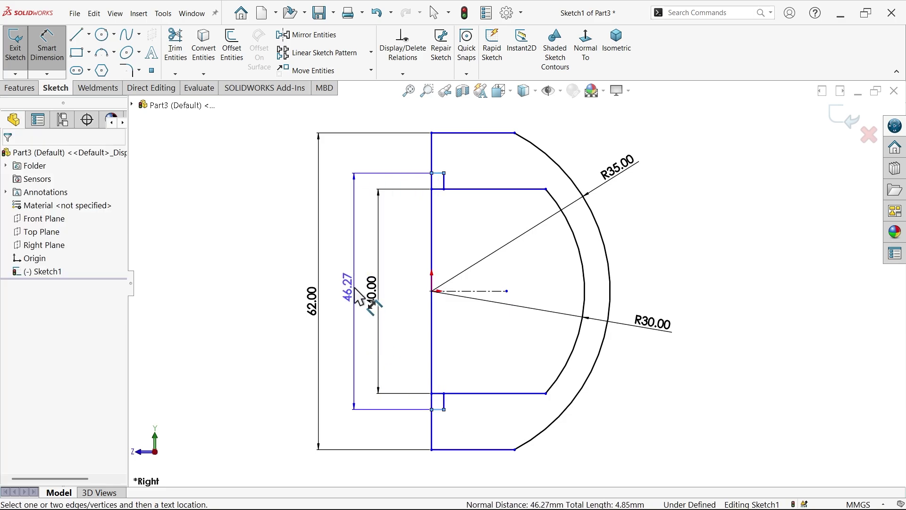
left_click(359, 297)
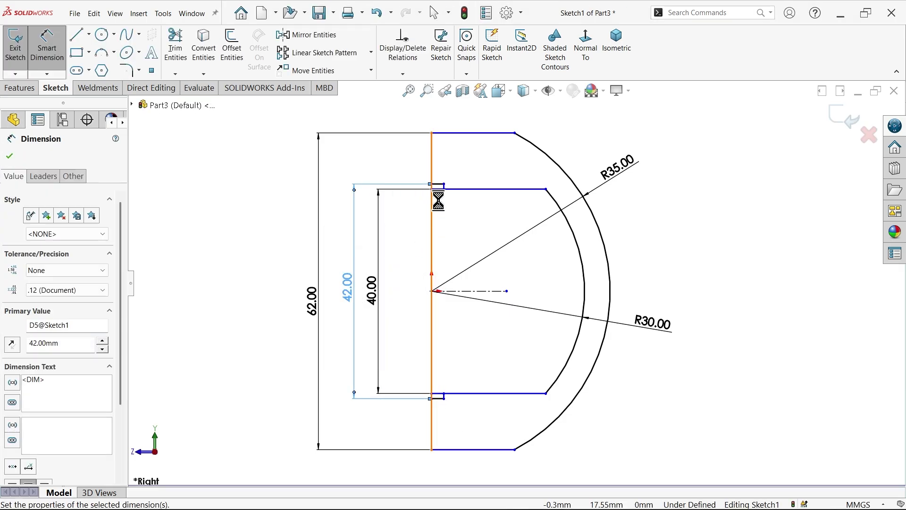
- Dimension the width of the upper small step as 2 mm
scroll(437, 195, "down", 6)
left_click(475, 206)
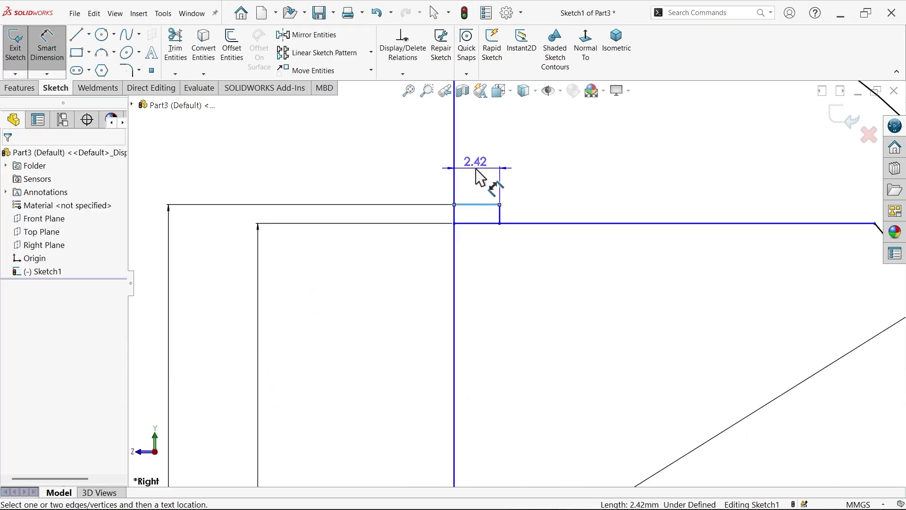
left_click(482, 176)
type("2")
key("Return")
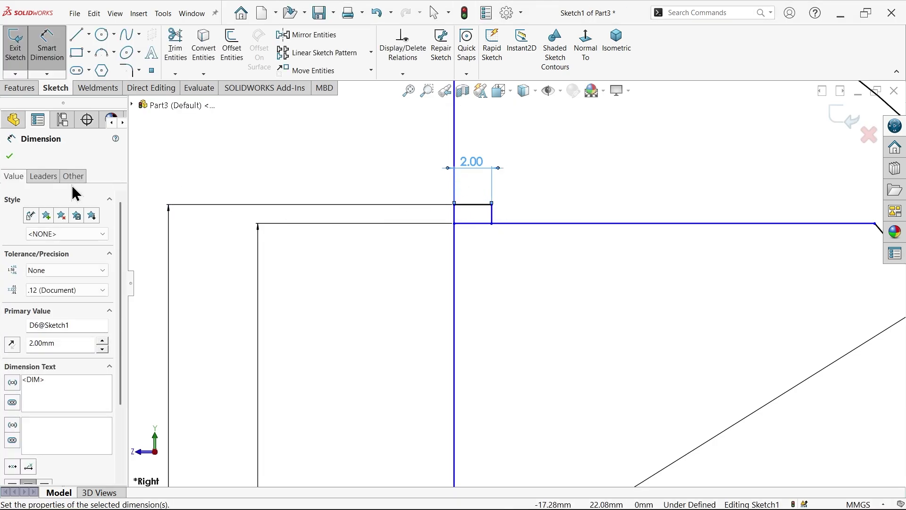
left_click(10, 156)
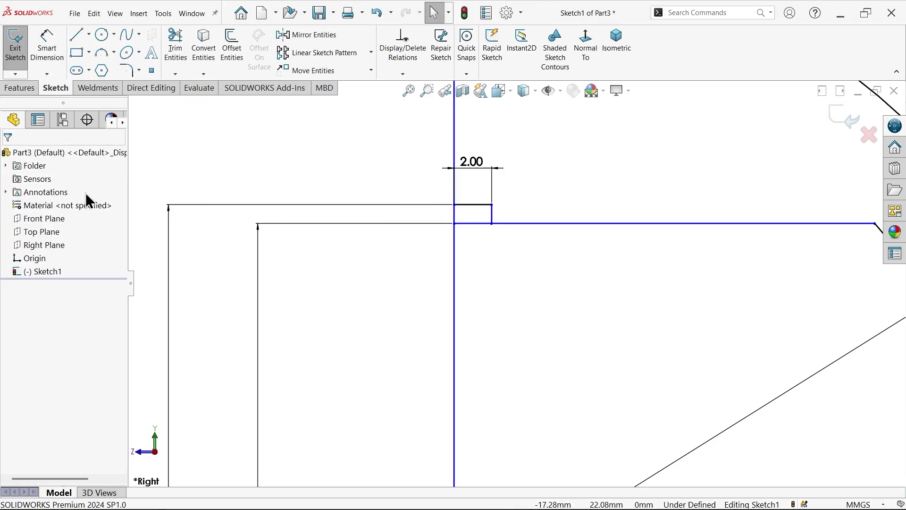
- Power trim the vertical line below the upper small step and the excess inner horizontal line at that step
left_click(176, 51)
scroll(524, 219, "down", 3)
scroll(369, 284, "up", 4)
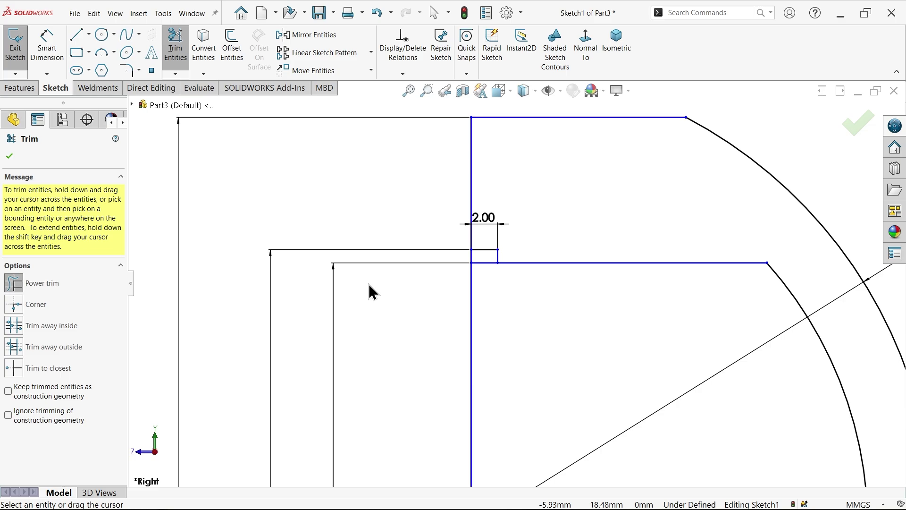
scroll(448, 326, "down", 2)
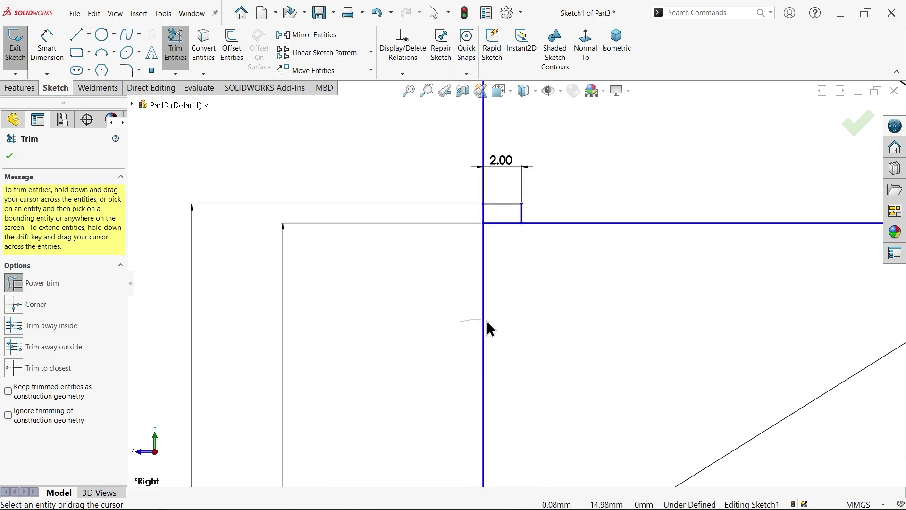
left_click_drag(488, 322, 493, 321)
scroll(501, 231, "down", 3)
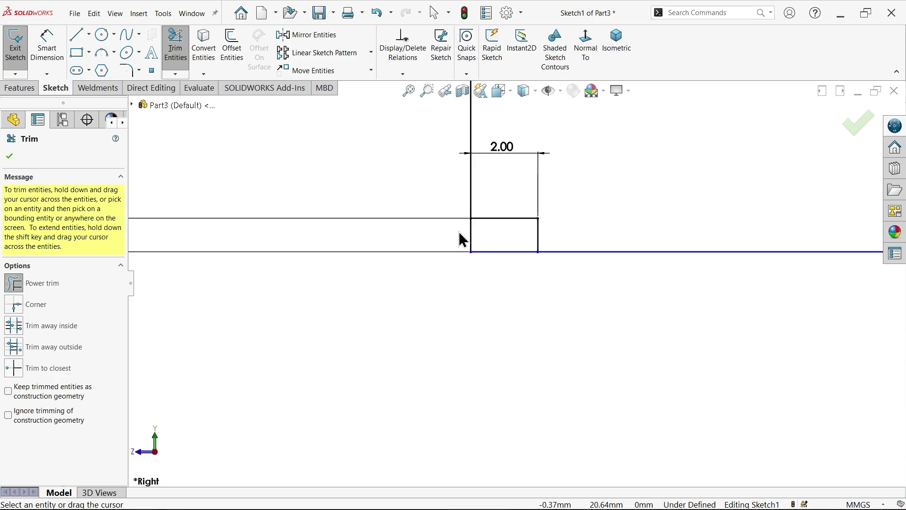
mouse_move(473, 233)
left_mouse_down()
mouse_move(500, 255)
mouse_move(503, 274)
left_mouse_up()
scroll(506, 299, "up", 10)
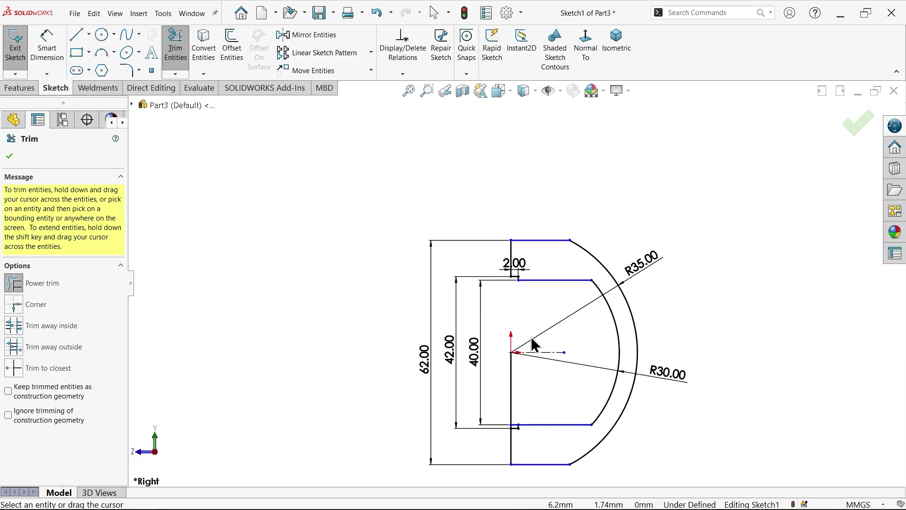
- Power trim the remaining vertical line above the lower small step and the excess inner horizontal line there
scroll(512, 335, "down", 6)
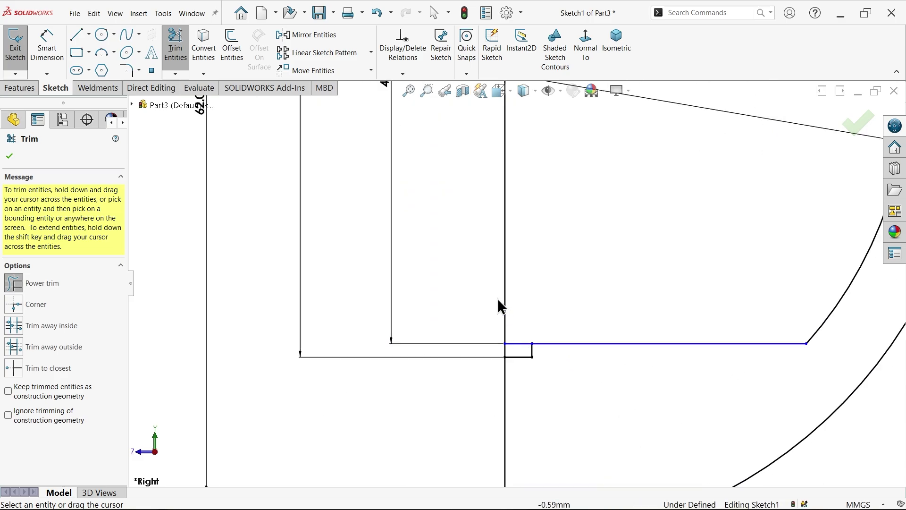
left_click_drag(486, 270, 512, 272)
scroll(517, 352, "down", 4)
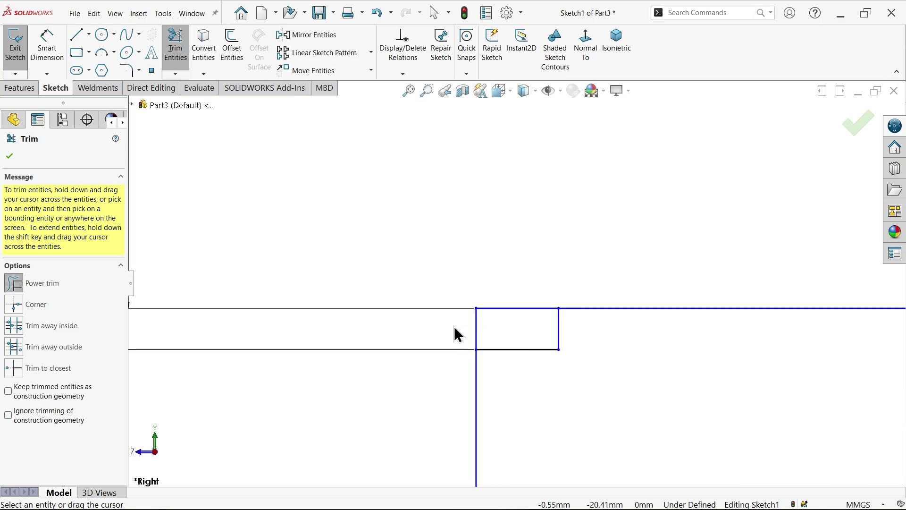
left_click_drag(454, 327, 508, 298)
scroll(501, 213, "up", 5)
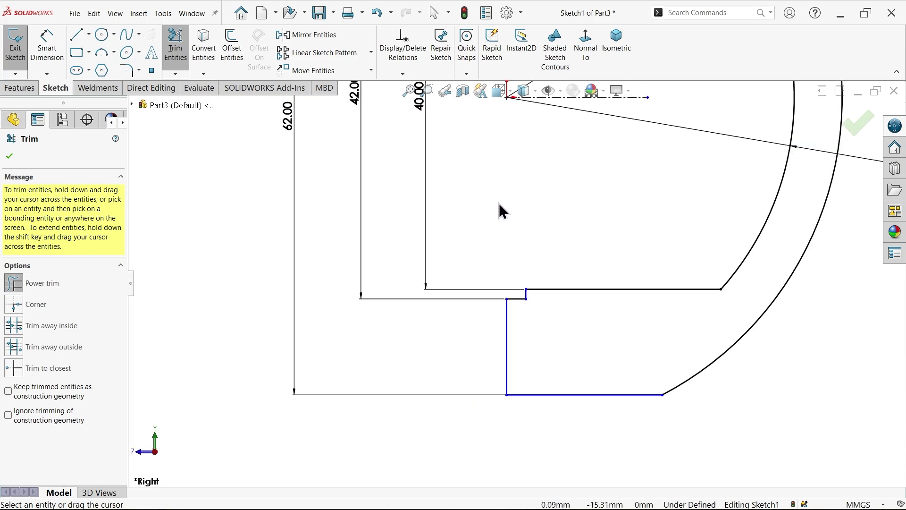
left_click(10, 156)
- Add a Vertical relation between the upper and lower endpoints of the R35 outer arc
scroll(425, 283, "up", 4)
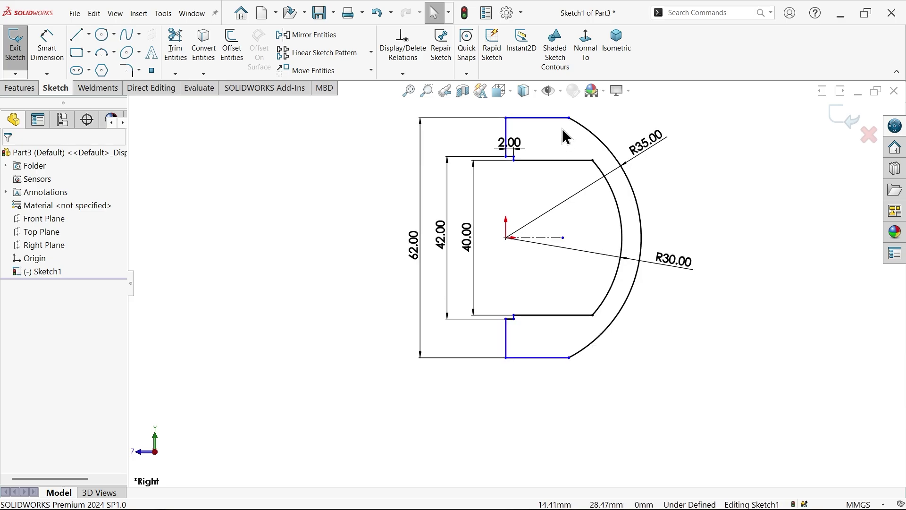
scroll(577, 190, "down", 2)
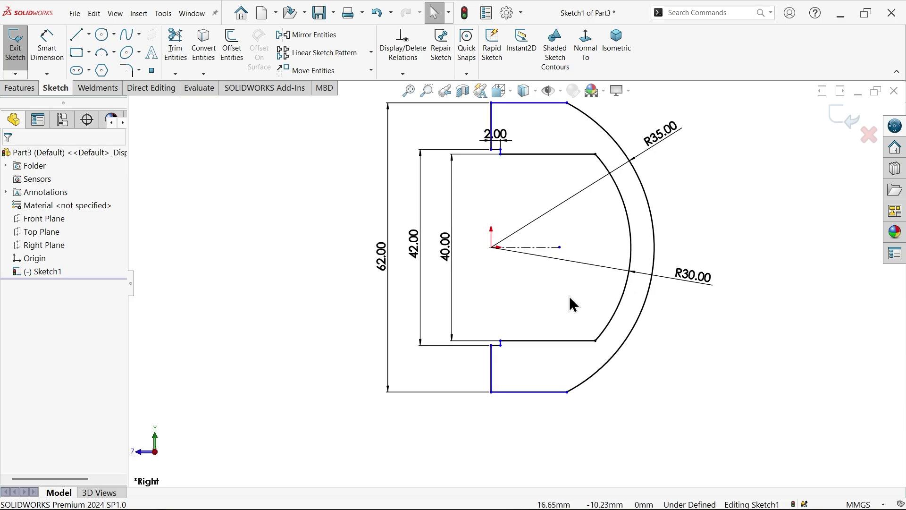
left_click(568, 392)
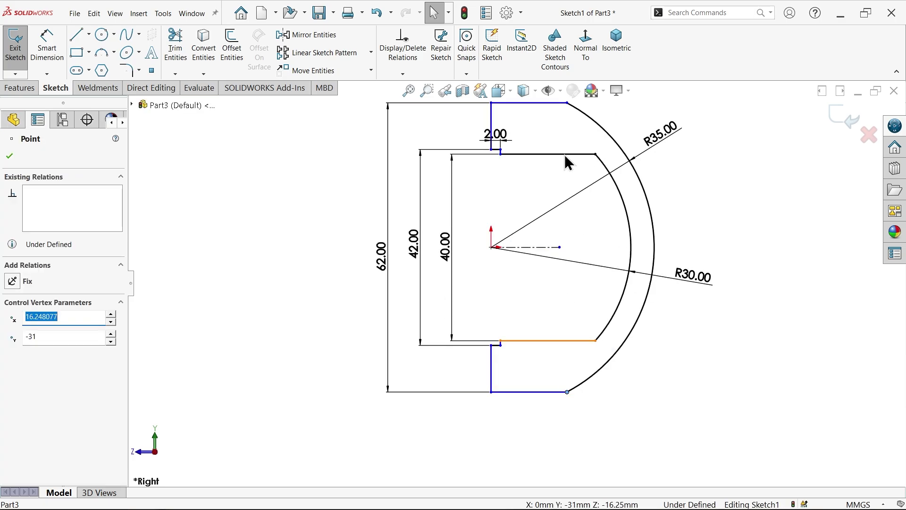
left_click(568, 104, "ctrl")
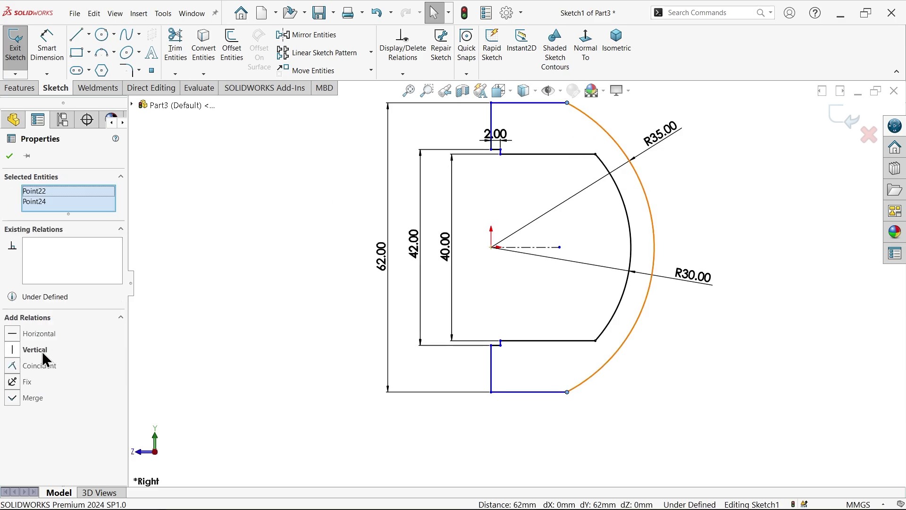
left_click(35, 350)
left_click(228, 315)
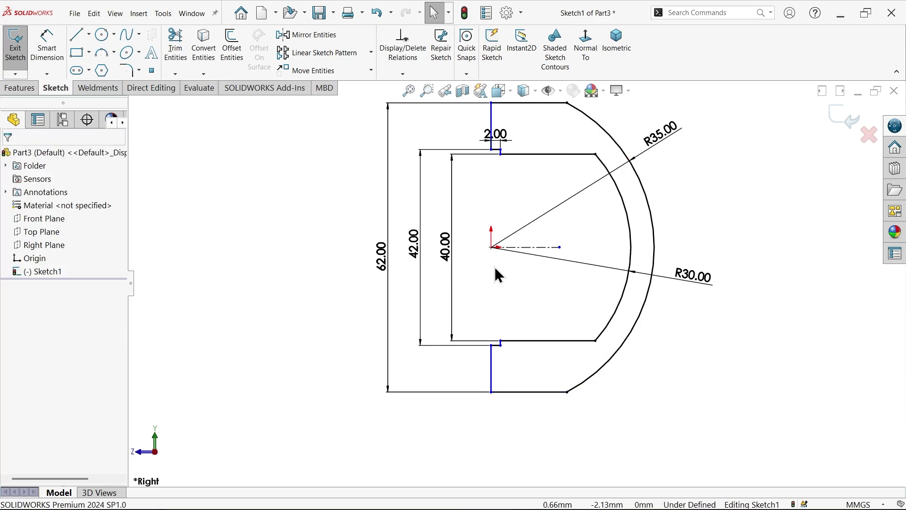
left_click(491, 367)
left_click(496, 148, "ctrl")
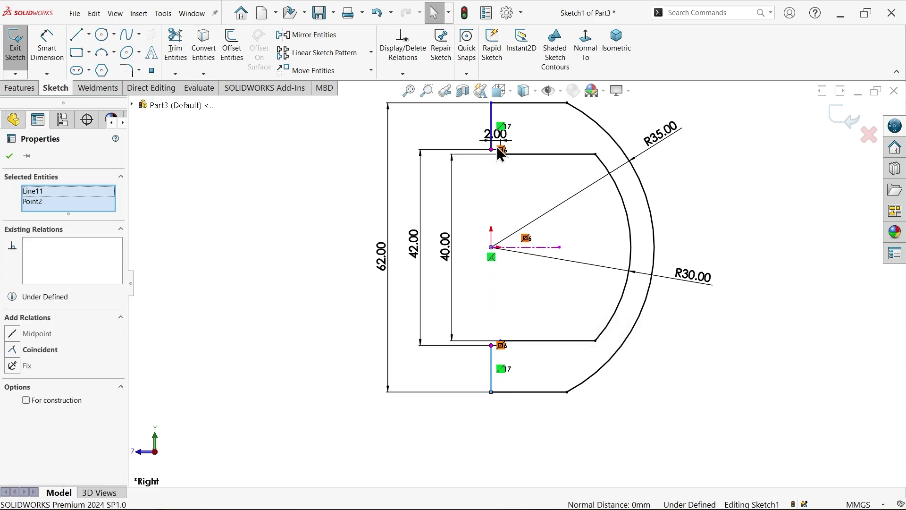
left_click(492, 116, "ctrl")
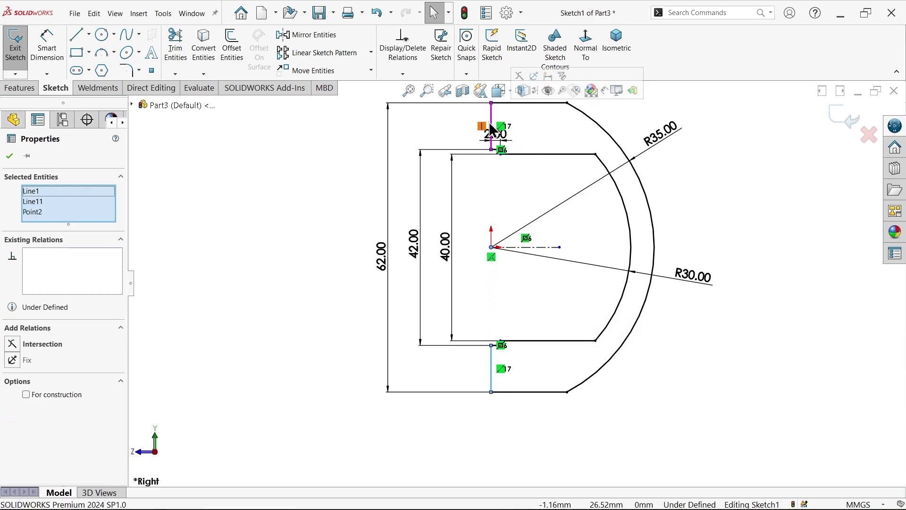
left_click(299, 269)
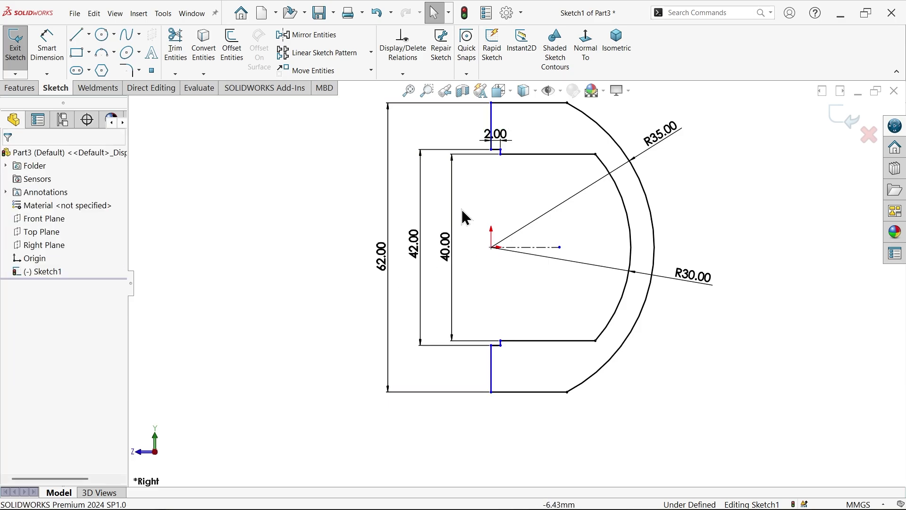
- Add a Vertical relation between the origin and the outer end points of the upper and lower small steps
left_click(501, 151)
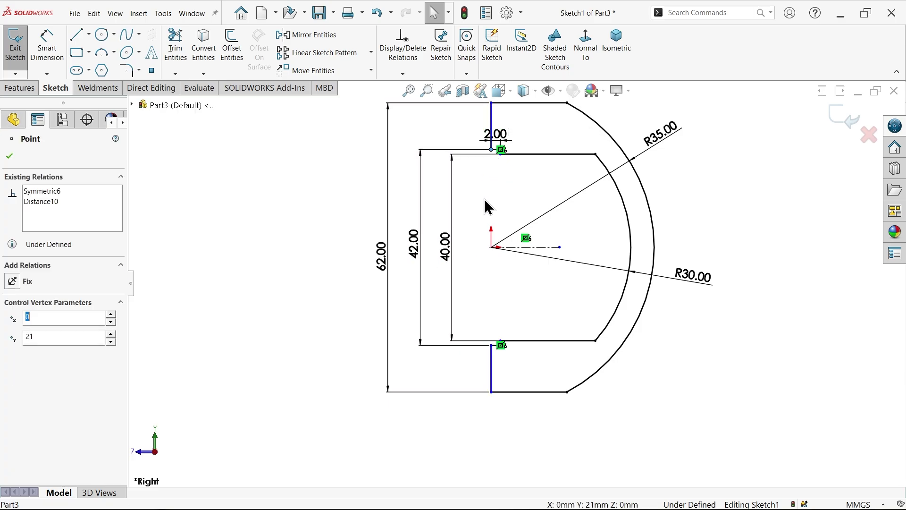
left_click(492, 249, "ctrl")
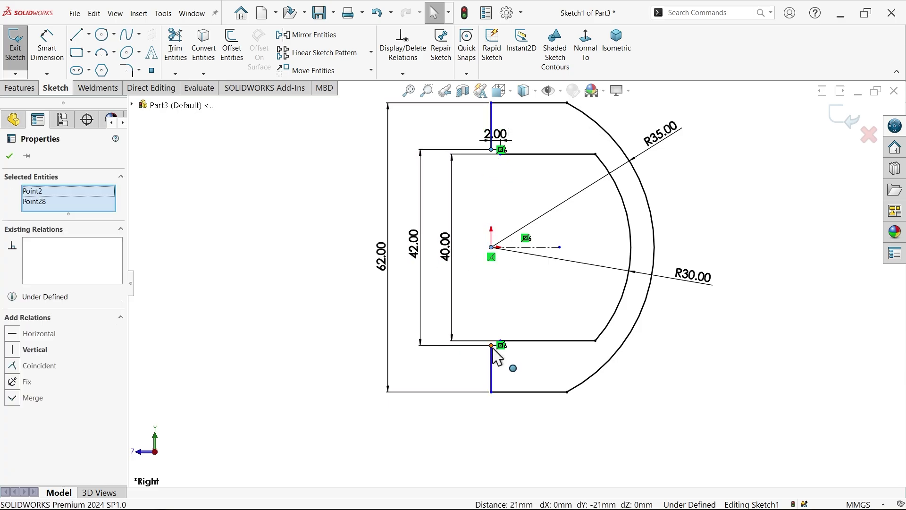
left_click(492, 347, "ctrl")
left_click(530, 309)
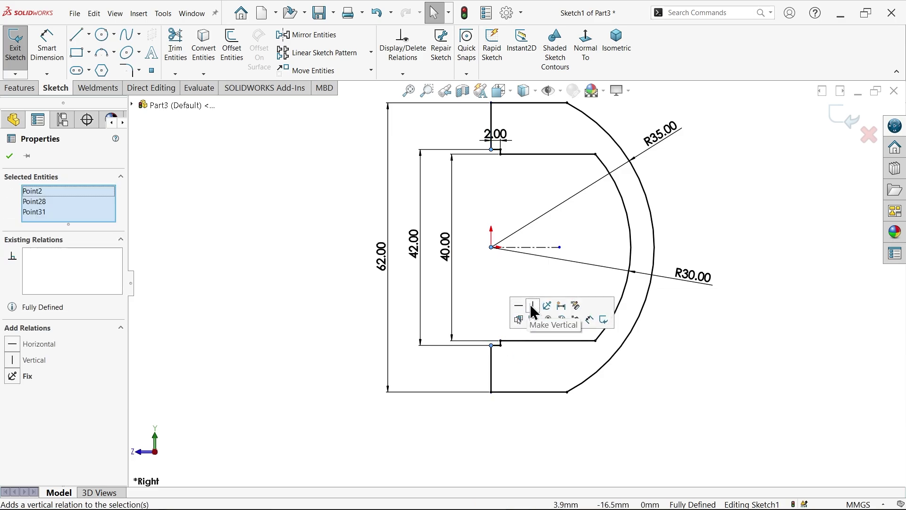
left_click(313, 283)
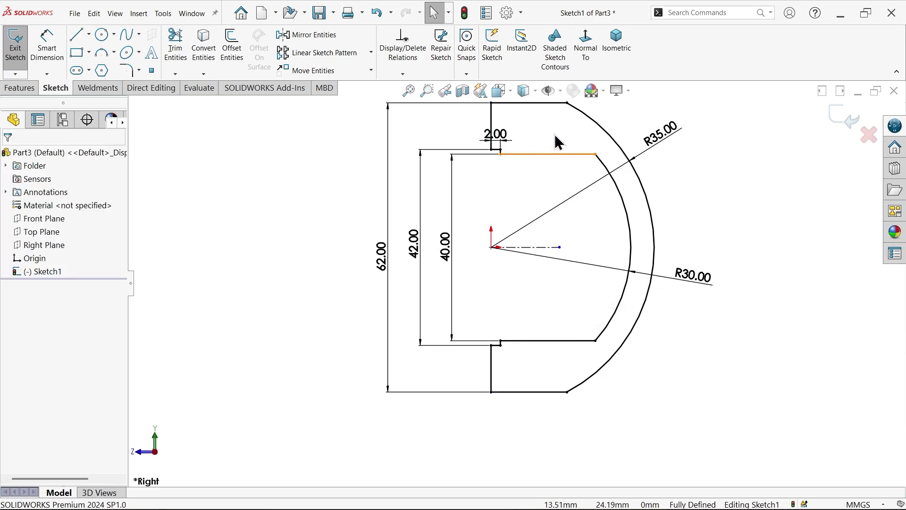
- Apply 7.5 mm sketch fillets to the four corners where the inner and outer arcs meet the horizontal lines
scroll(552, 145, "up", 1)
scroll(552, 144, "down", 1)
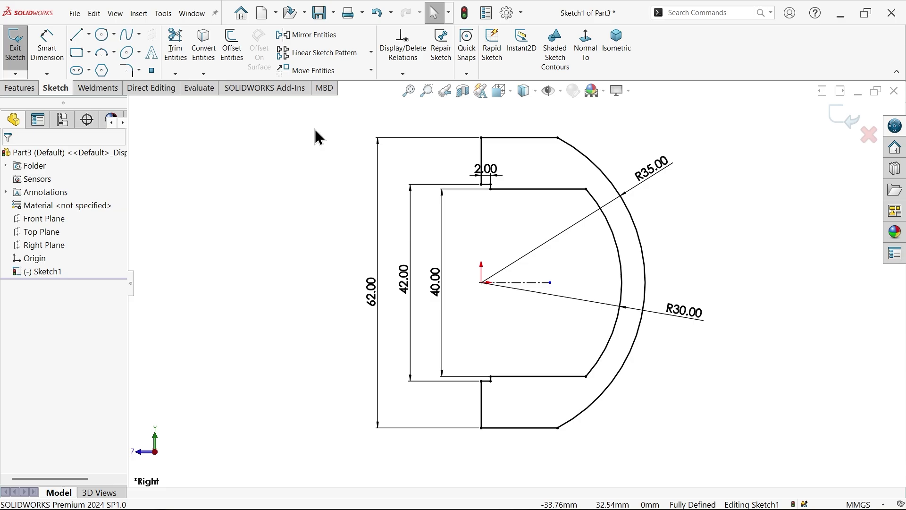
left_click(125, 70)
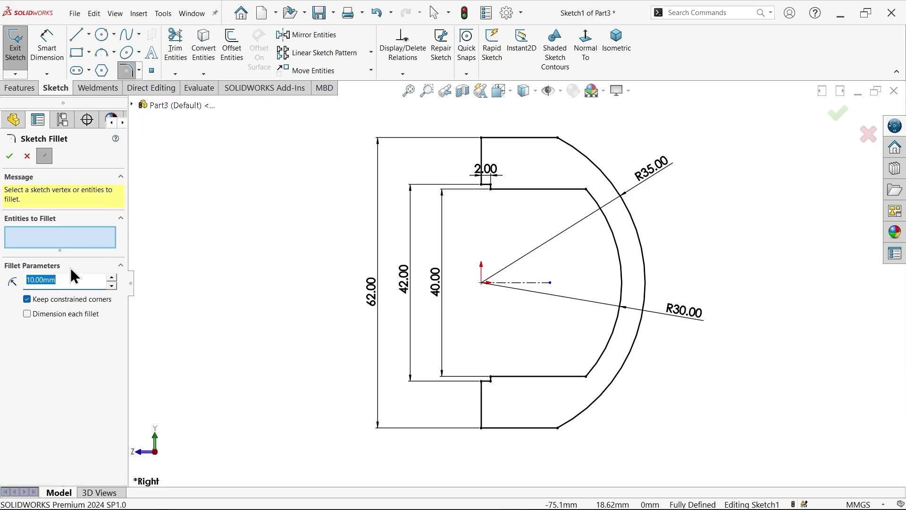
type("7.5")
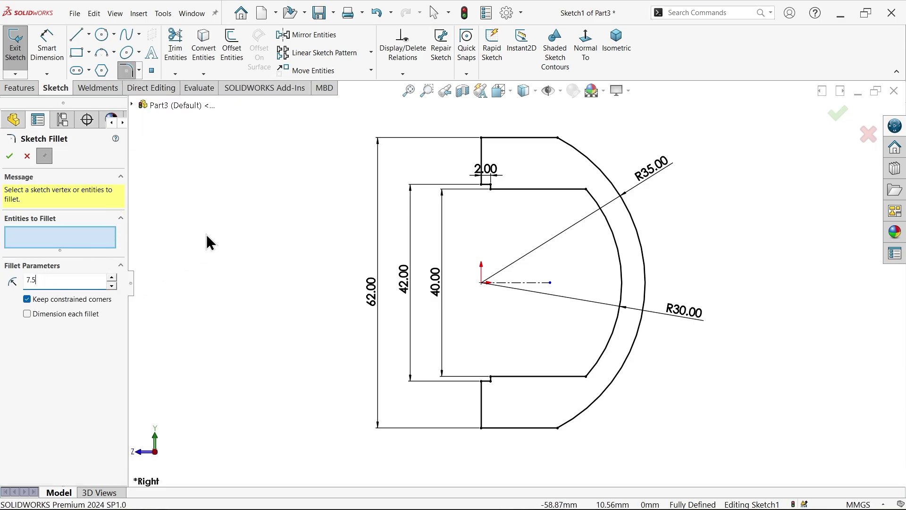
left_click(559, 137)
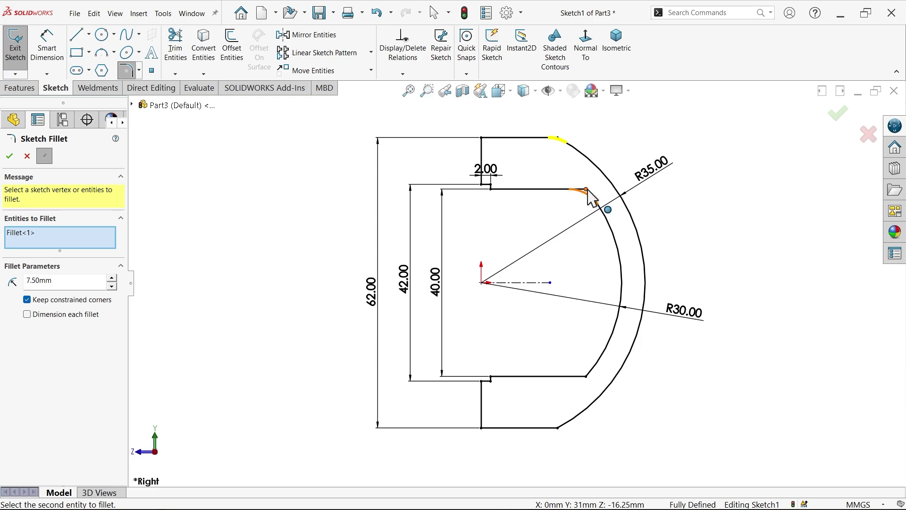
left_click(587, 190)
left_click(587, 377)
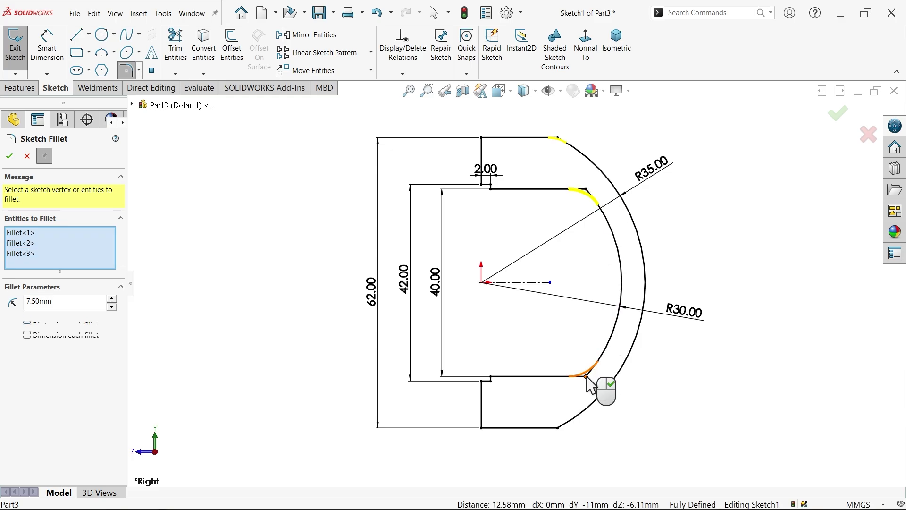
left_click(558, 428)
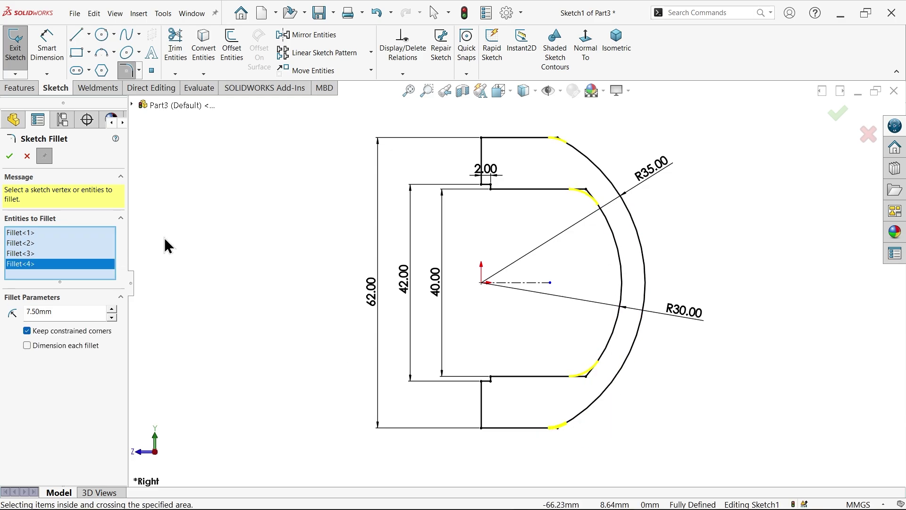
left_click(10, 156)
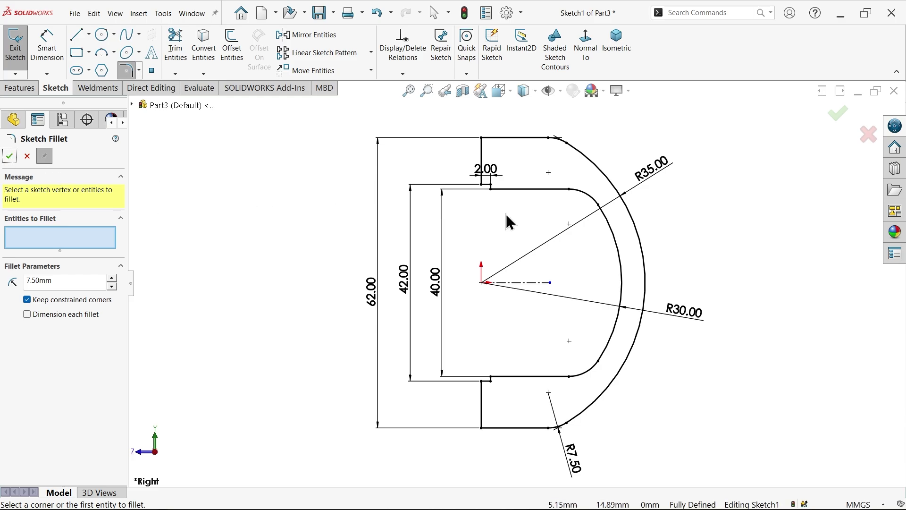
scroll(512, 184, "down", 1)
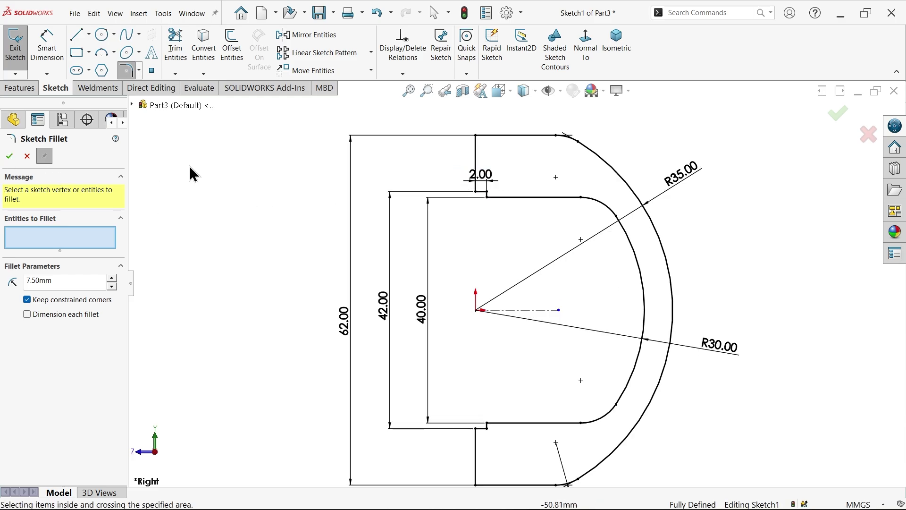
left_click(9, 156)
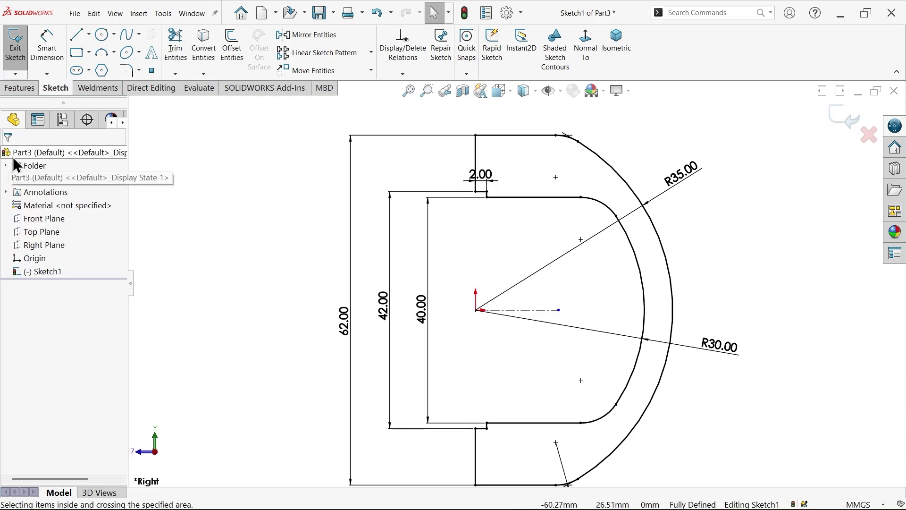
- Extrude the closed holder profile from the sketch plane to a total width of 25 mm using the Mid Plane end condition
left_click(21, 89)
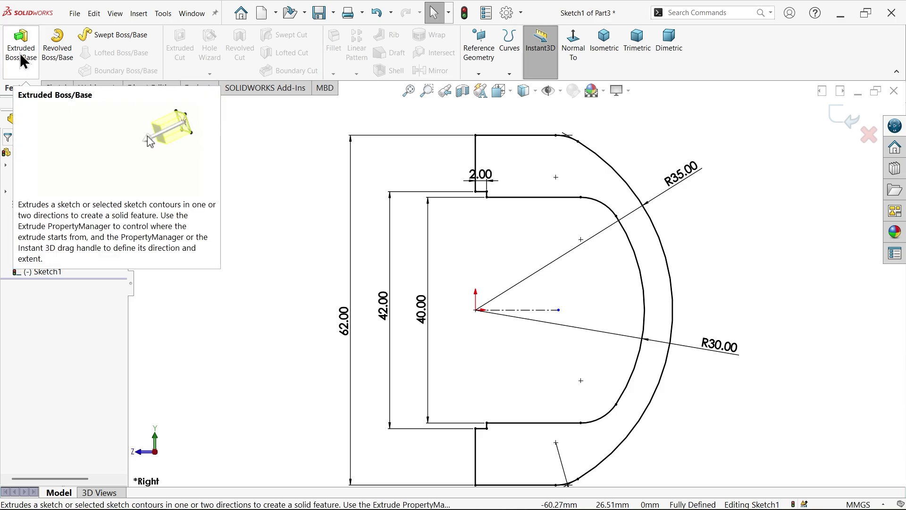
left_click(22, 60)
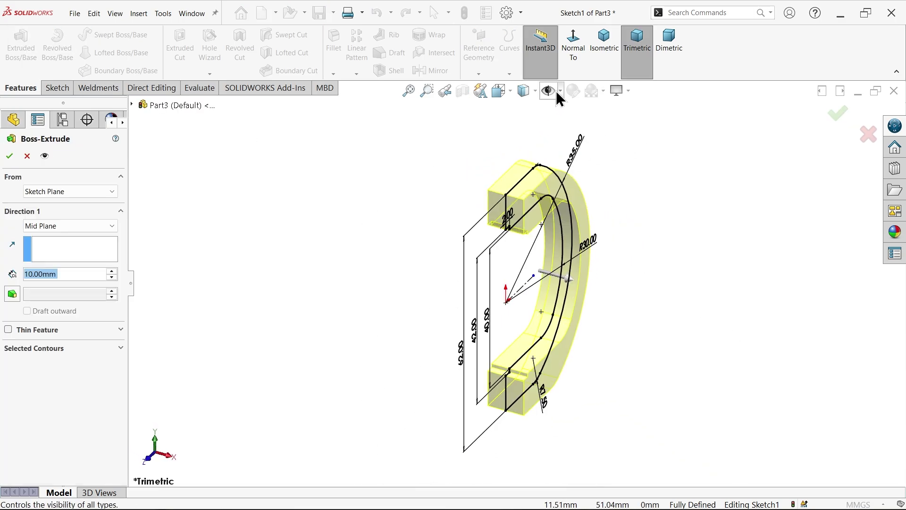
left_click(606, 49)
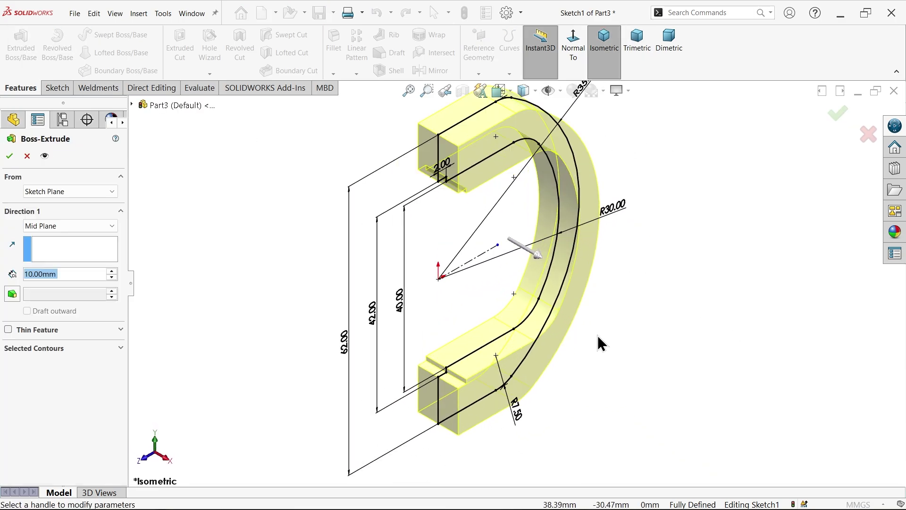
left_click(55, 192)
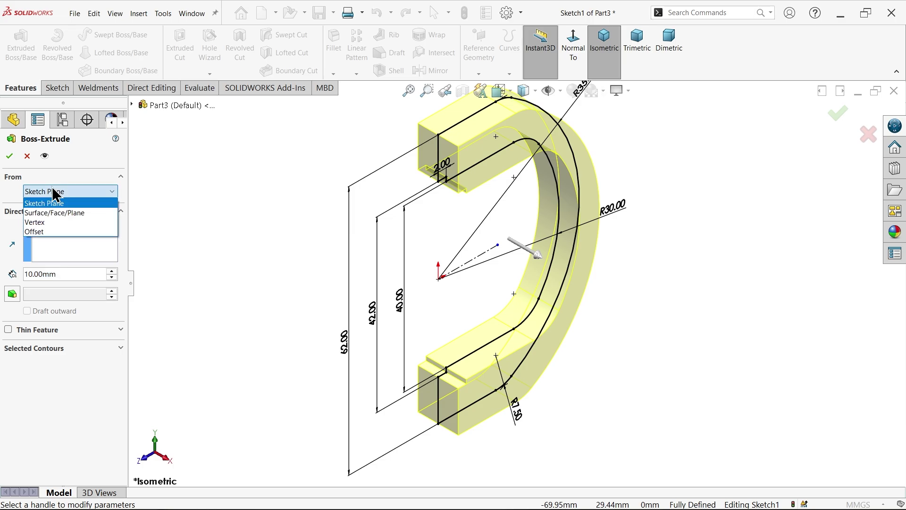
left_click(55, 193)
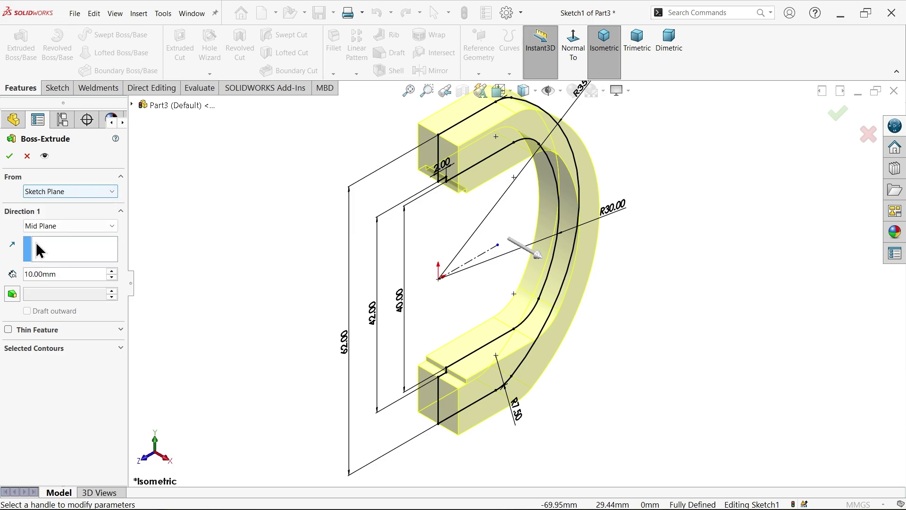
left_click(44, 226)
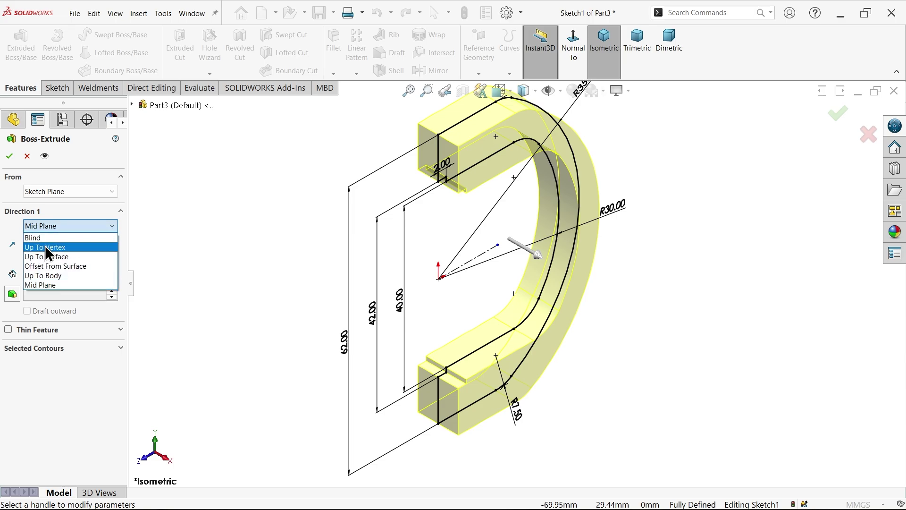
left_click(44, 236)
left_click(47, 228)
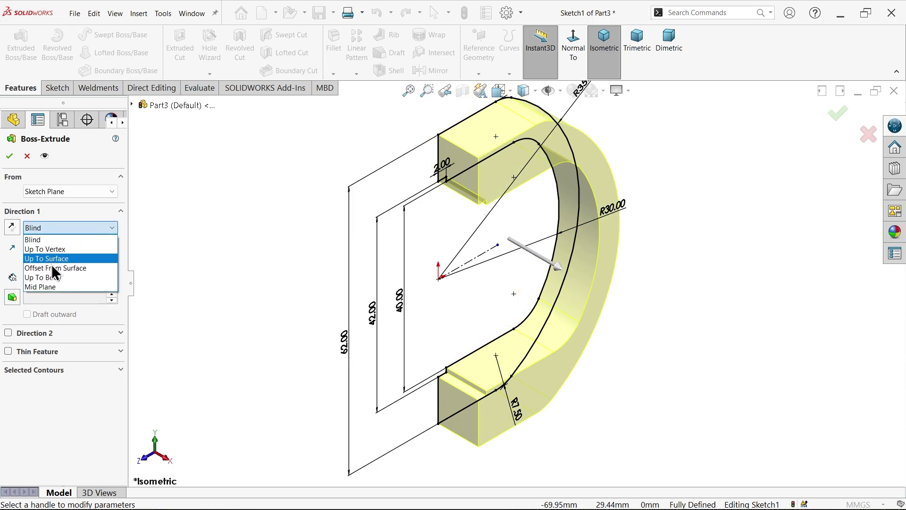
left_click(45, 287)
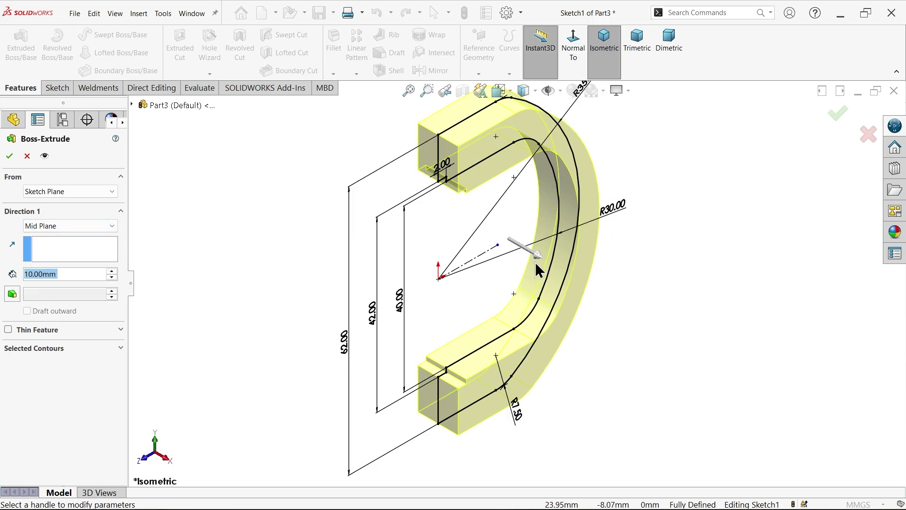
left_click_drag(540, 270, 424, 182)
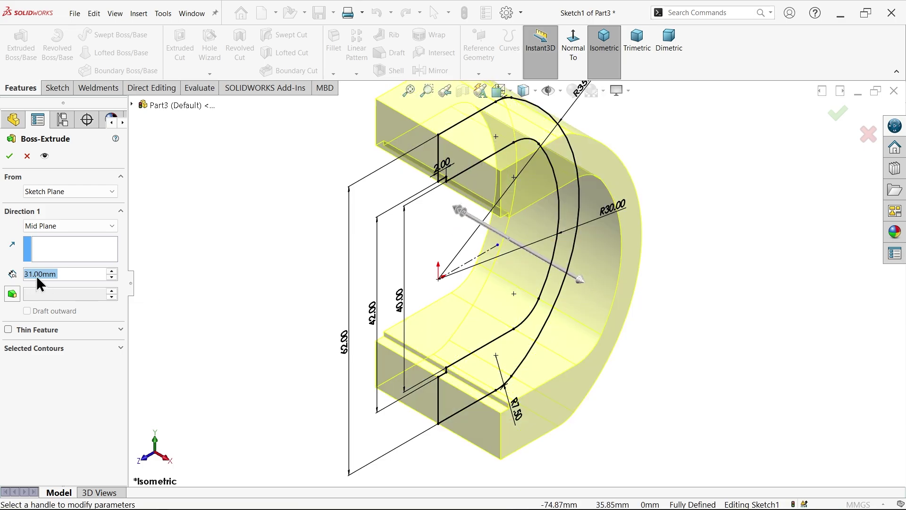
type("25")
key("Return")
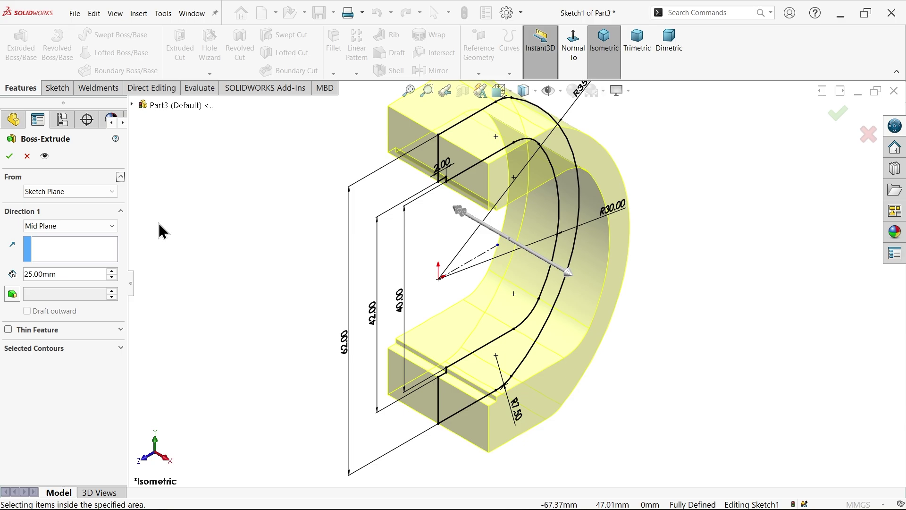
left_click(10, 157)
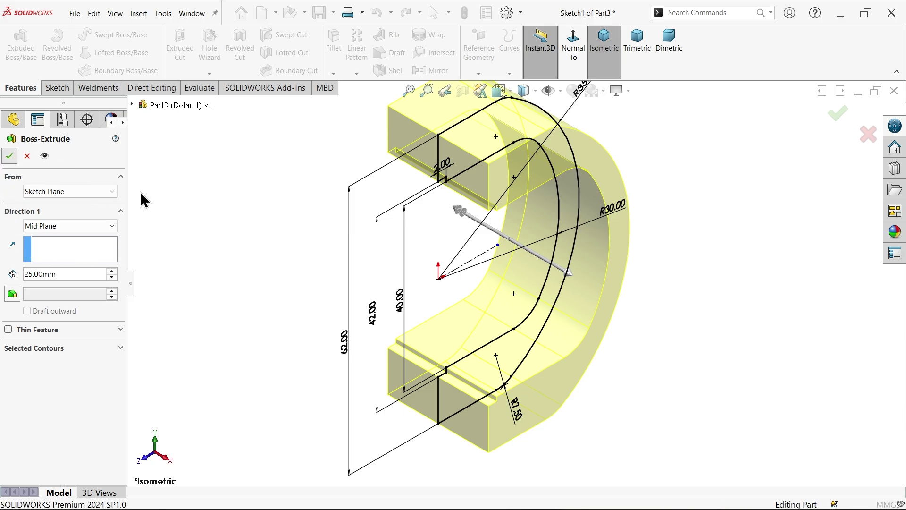
- Switch to the Exercise 251 drawing image and examine the base's height and plate dimensions in Section A-A and Section B-B
key("alt+Tab")
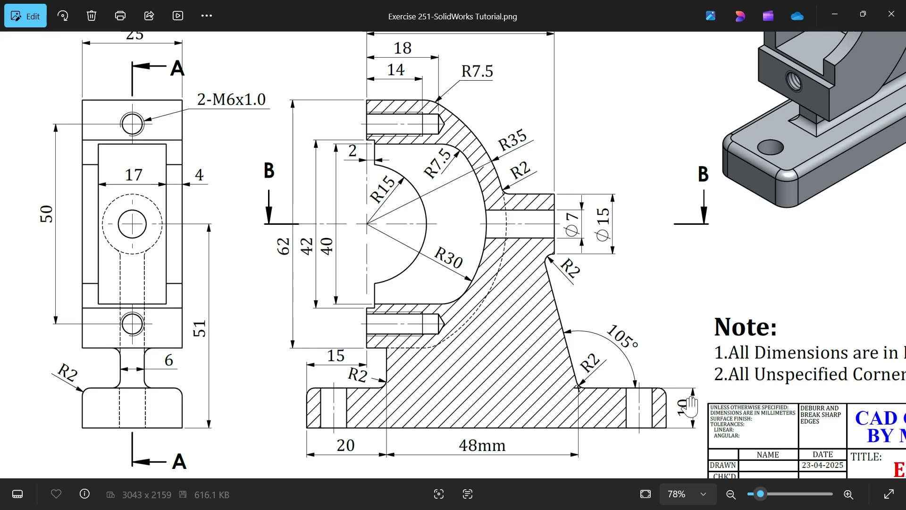
left_click_drag(505, 396, 532, 350)
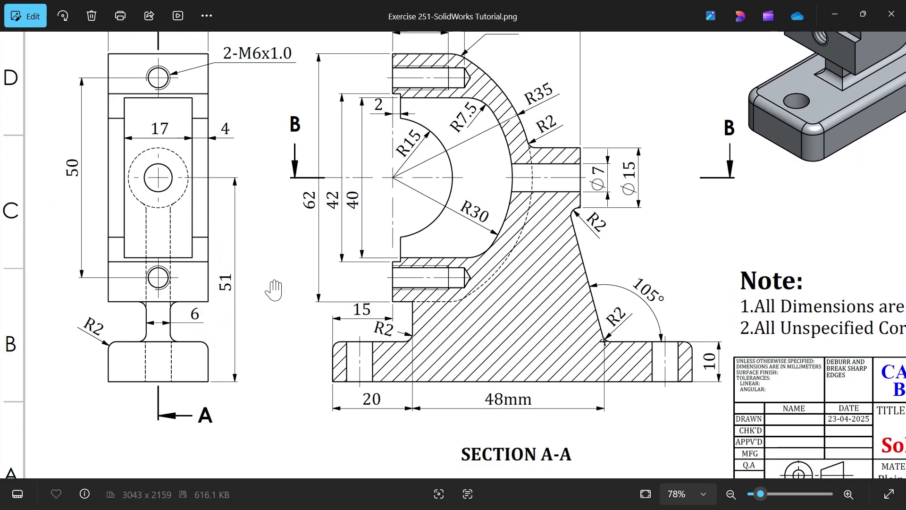
left_click_drag(488, 150, 480, 449)
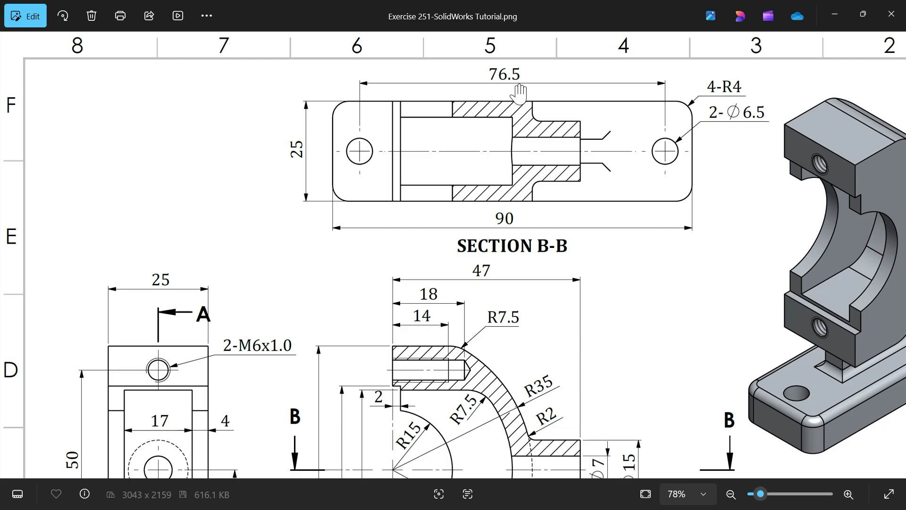
scroll(523, 243, "down", 1)
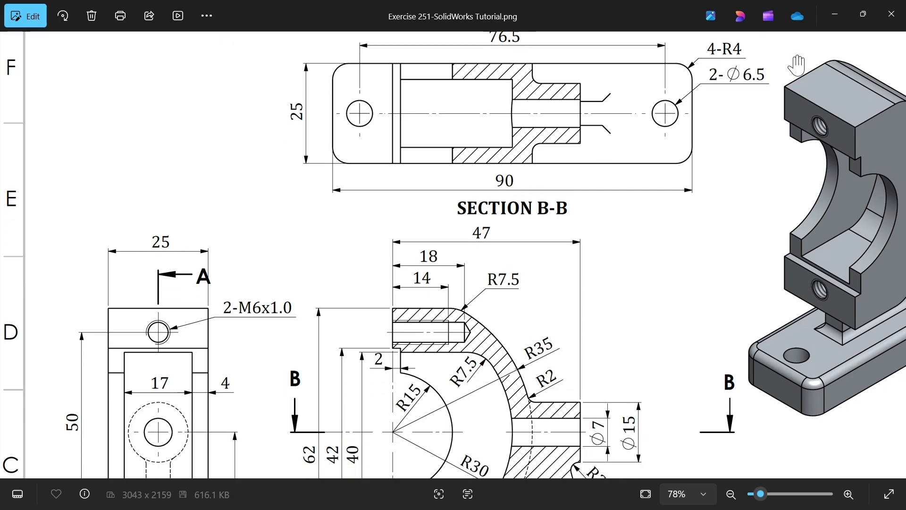
left_click(835, 16)
- Create a reference plane offset 51 mm from the Top Plane, with the offset flipped so it lies below the holder
left_click(480, 71)
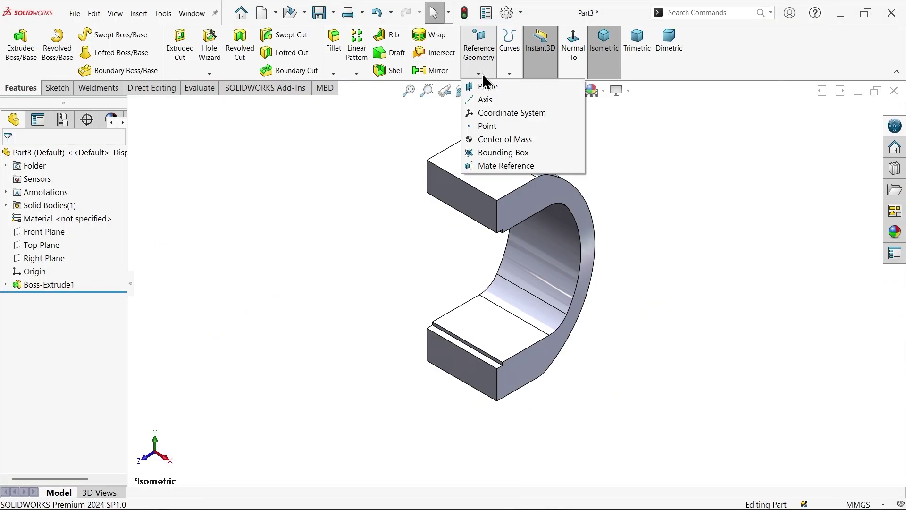
left_click(485, 89)
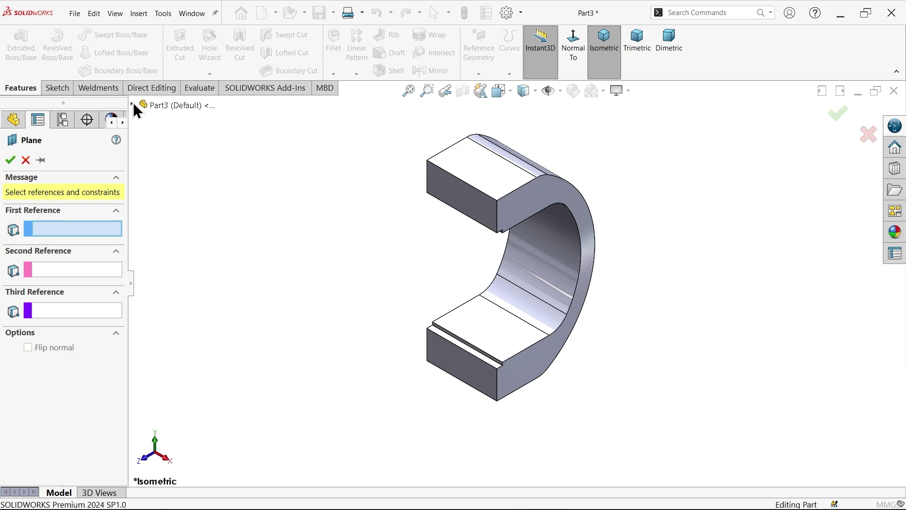
left_click(177, 198)
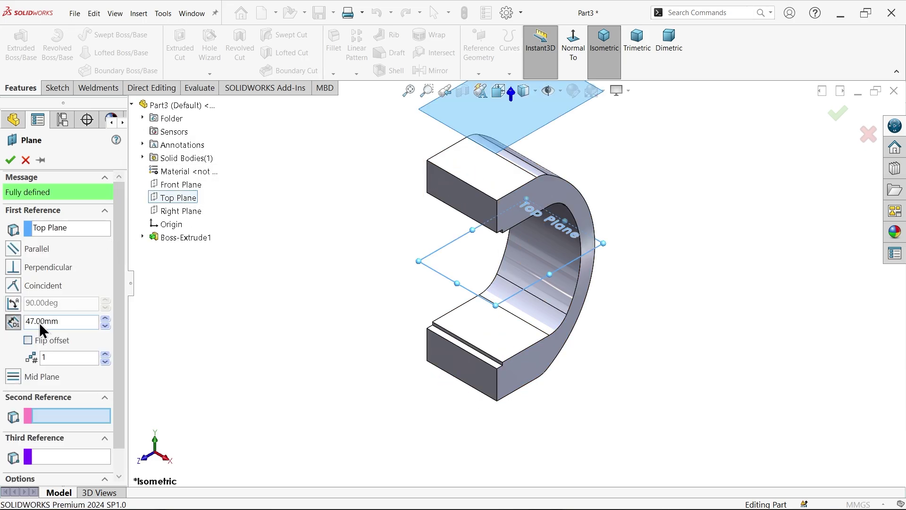
left_click_drag(58, 324, 15, 325)
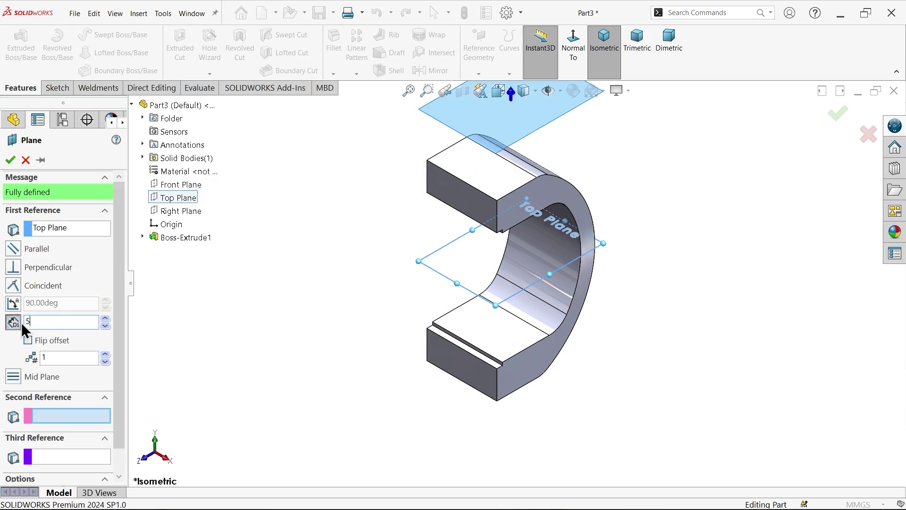
type("51")
key("Return")
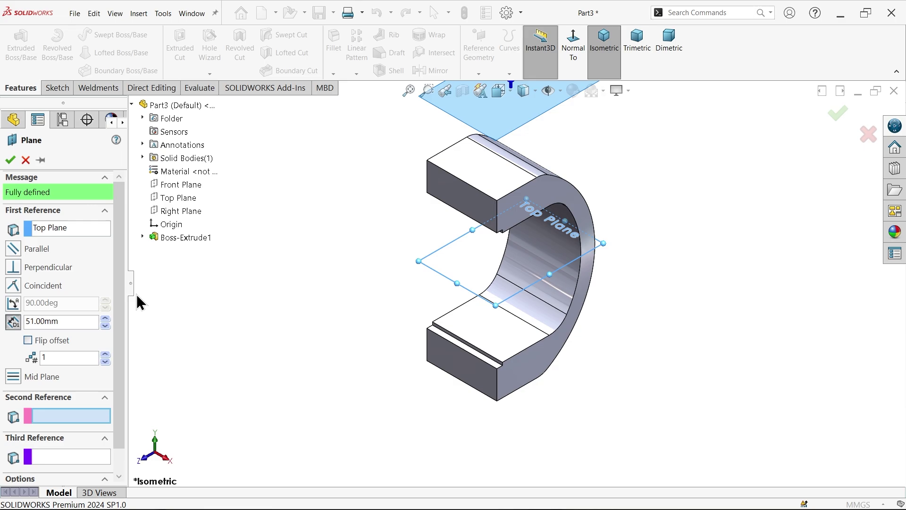
left_click(28, 340)
left_click(10, 160)
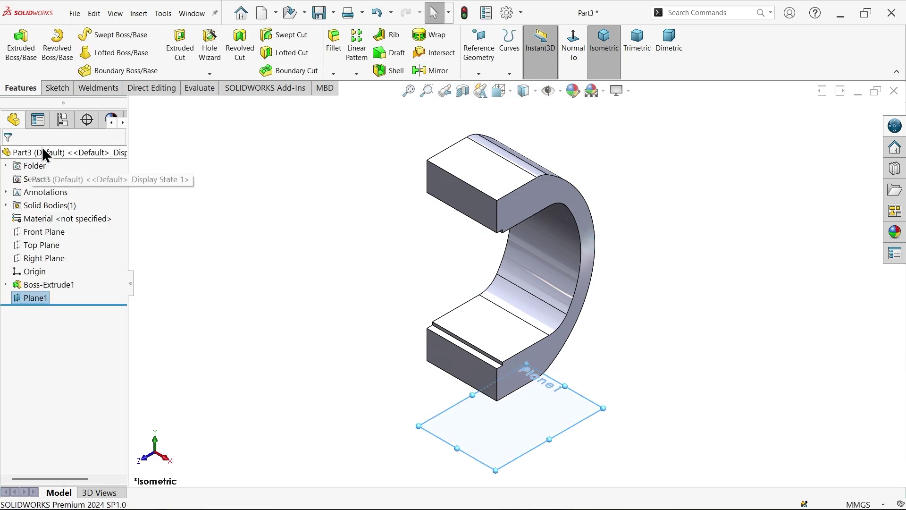
- Start a sketch on the new offset plane and draw a tall corner rectangle clear of the holder for the base outline
left_click(54, 87)
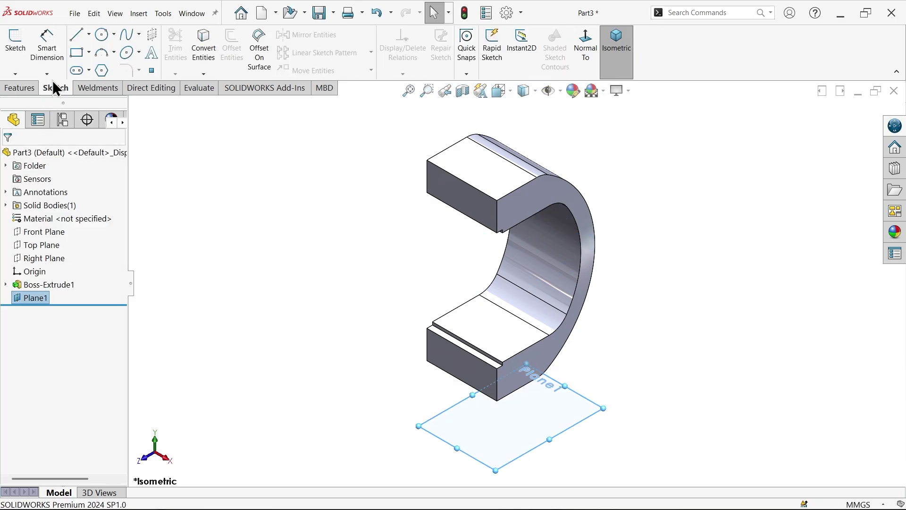
left_click(15, 47)
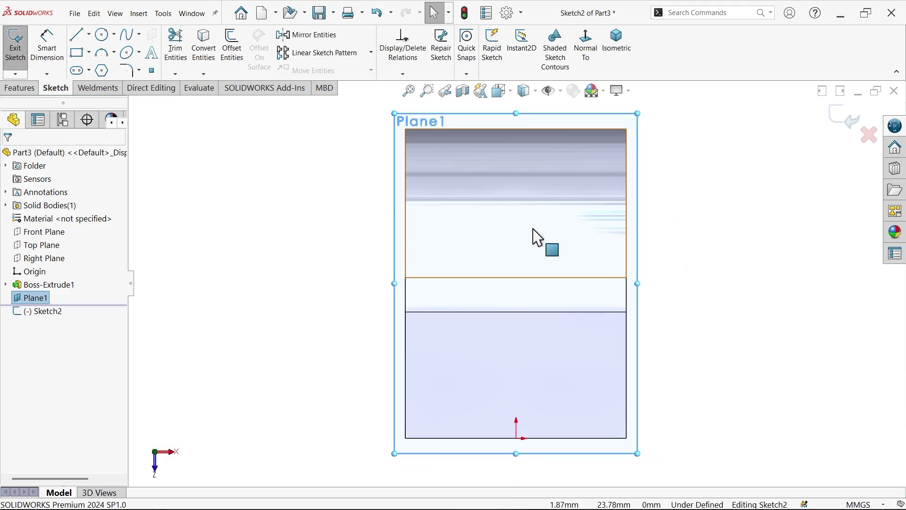
left_click(78, 52)
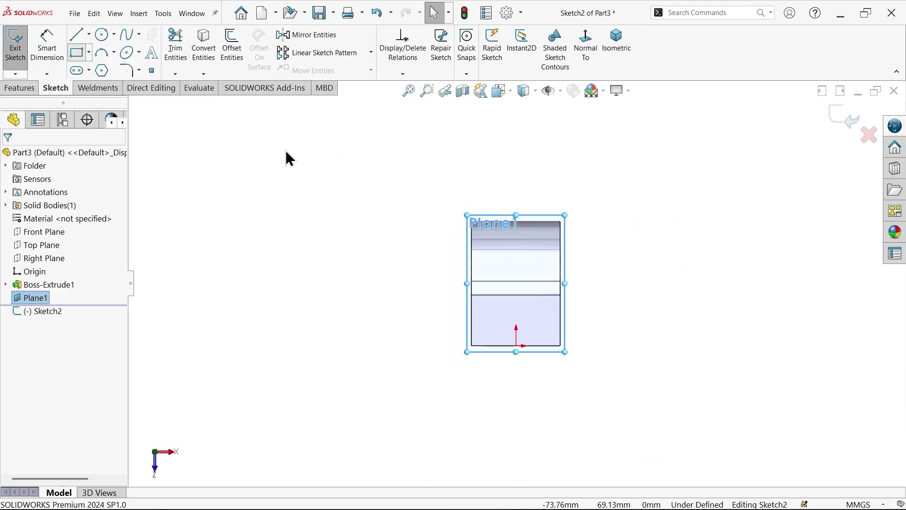
left_click(257, 160)
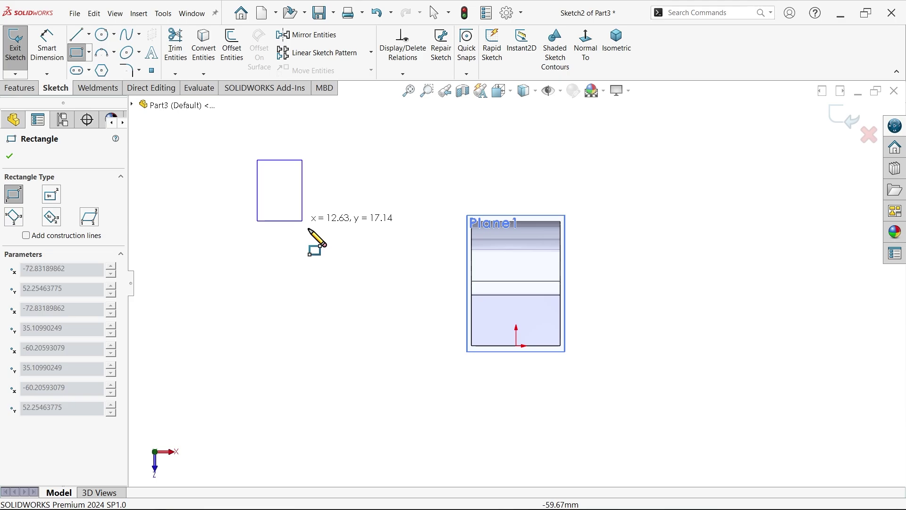
left_click(348, 363)
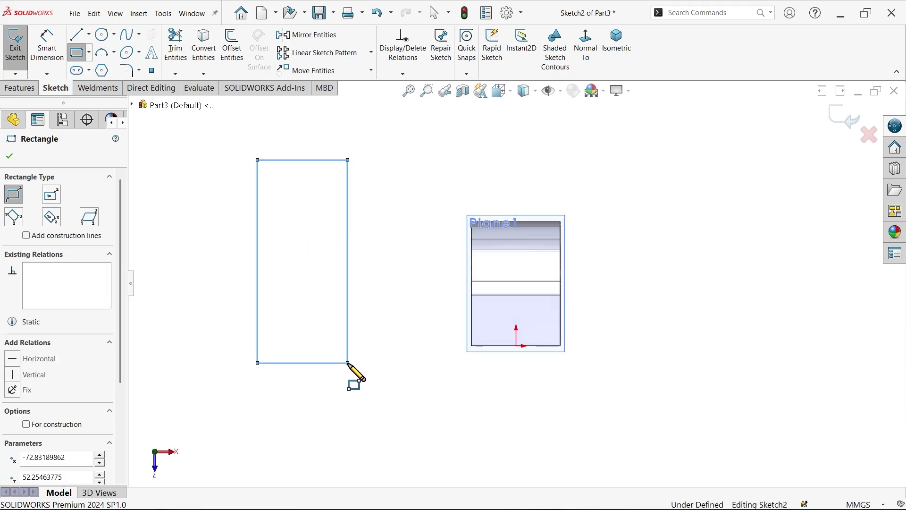
- Draw a horizontal centerline between the rectangle's side midpoints and a vertical centerline from the upper edge's midpoint to the horizontal one's midpoint
left_click(90, 34)
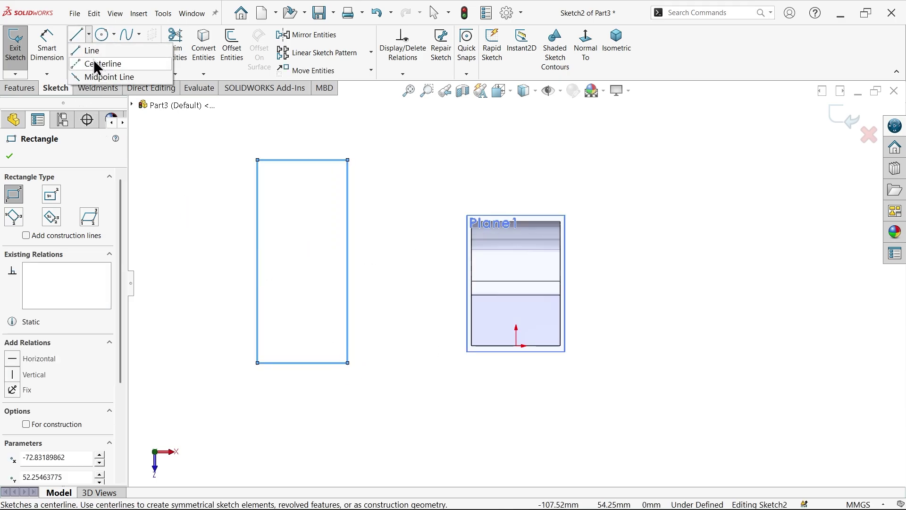
left_click(93, 63)
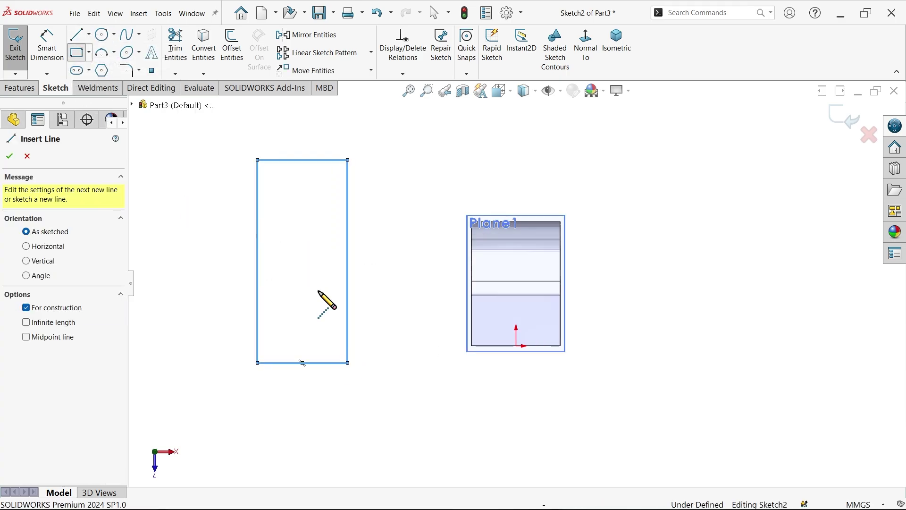
left_click(257, 261)
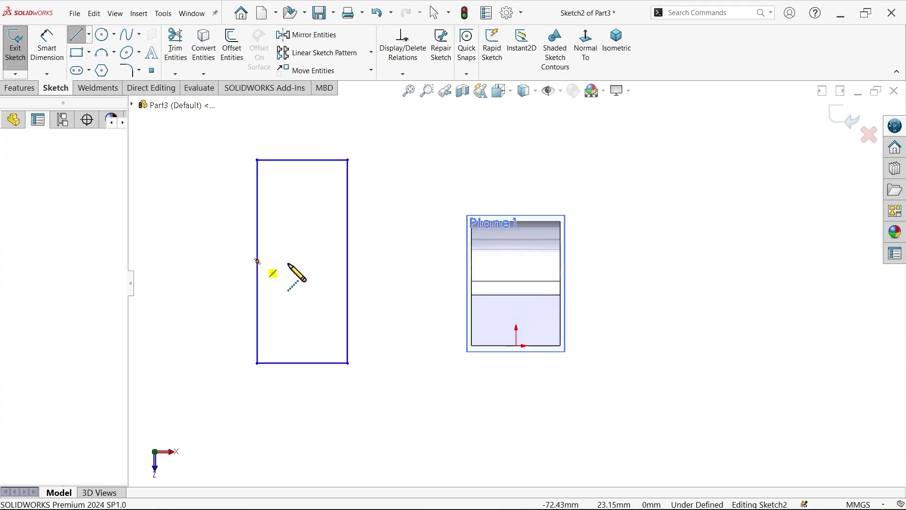
left_click(348, 261)
key("Escape")
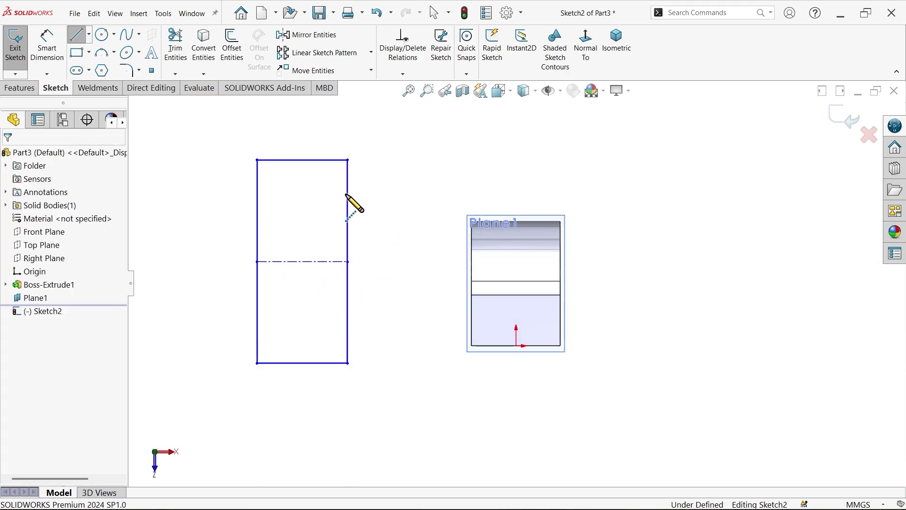
left_click(88, 34)
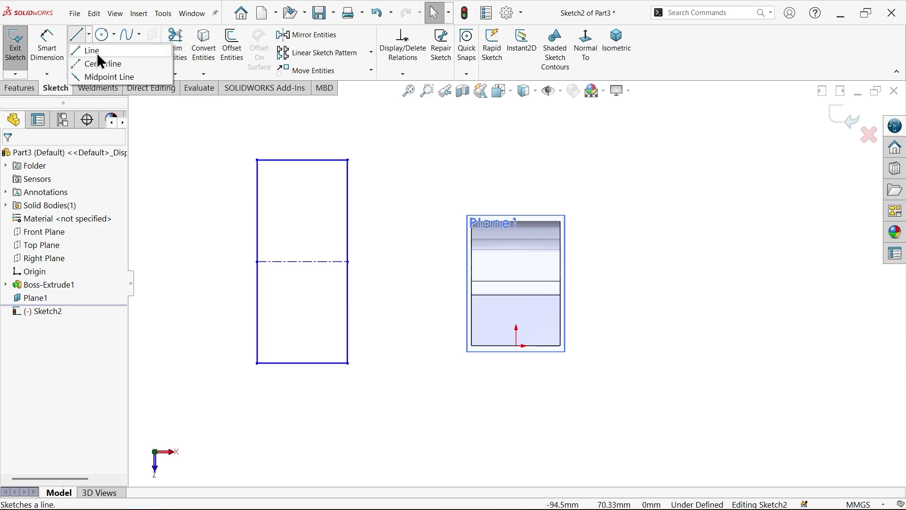
left_click(101, 63)
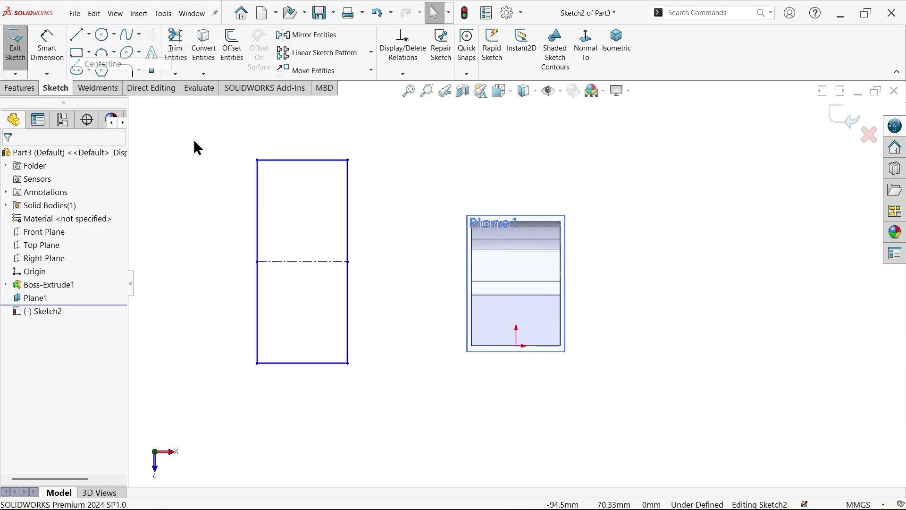
left_click(302, 159)
left_click(302, 261)
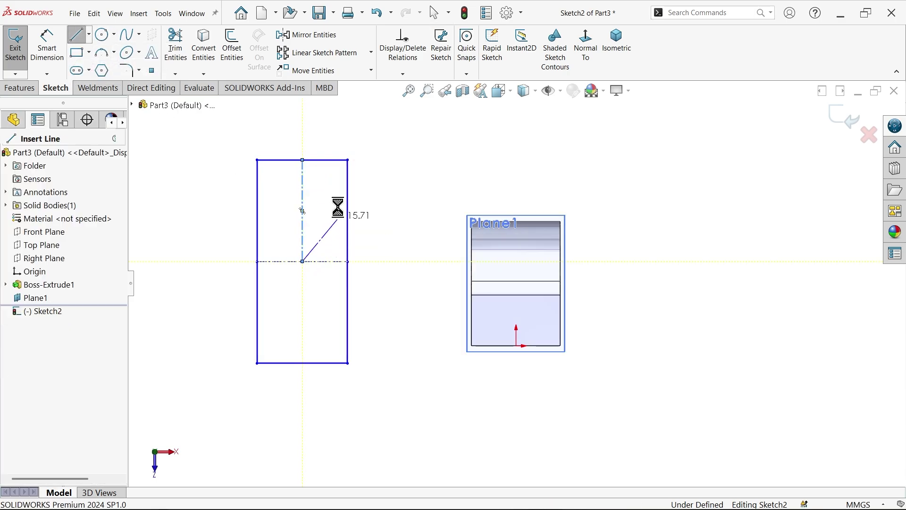
key("Escape")
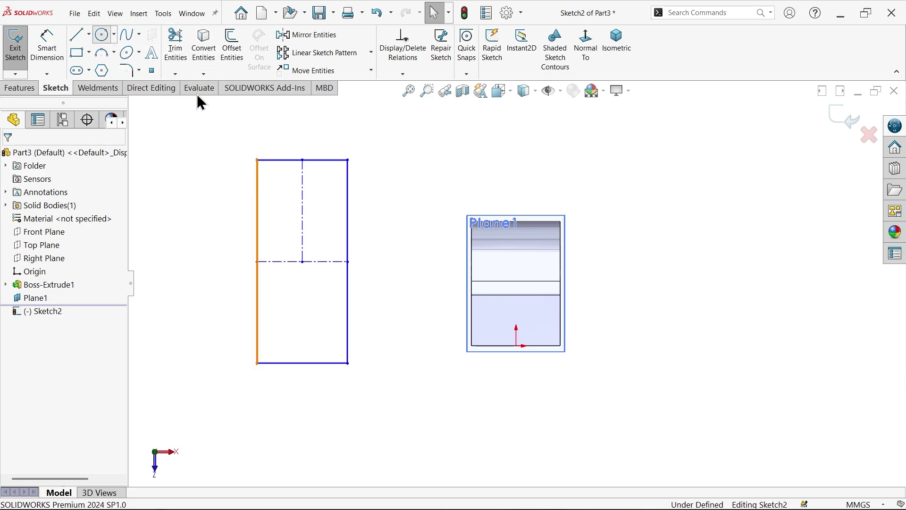
- Draw a circle of about 3.65 mm radius centred on the vertical centerline near the rectangle's upper edge
left_click(303, 186)
left_click(313, 197)
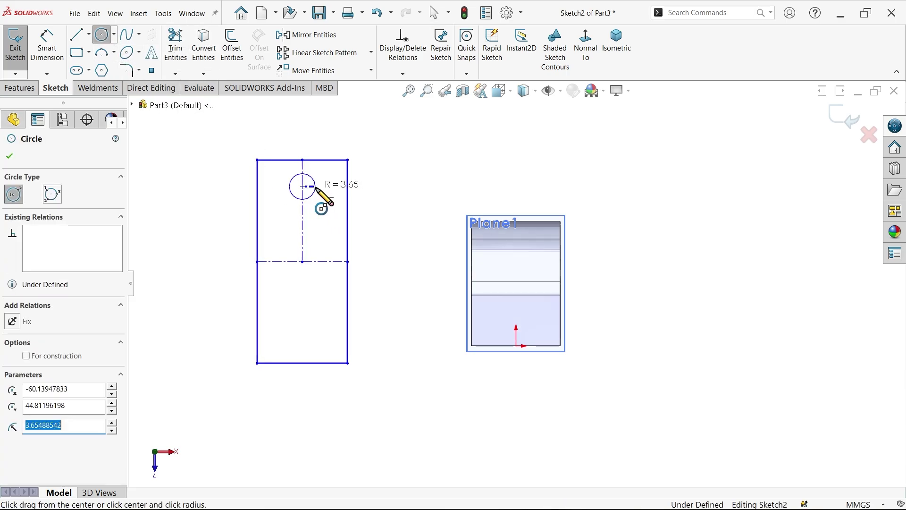
- Dimension the circle near the rectangle's upper edge to a diameter of 6.5 mm
left_click(50, 49)
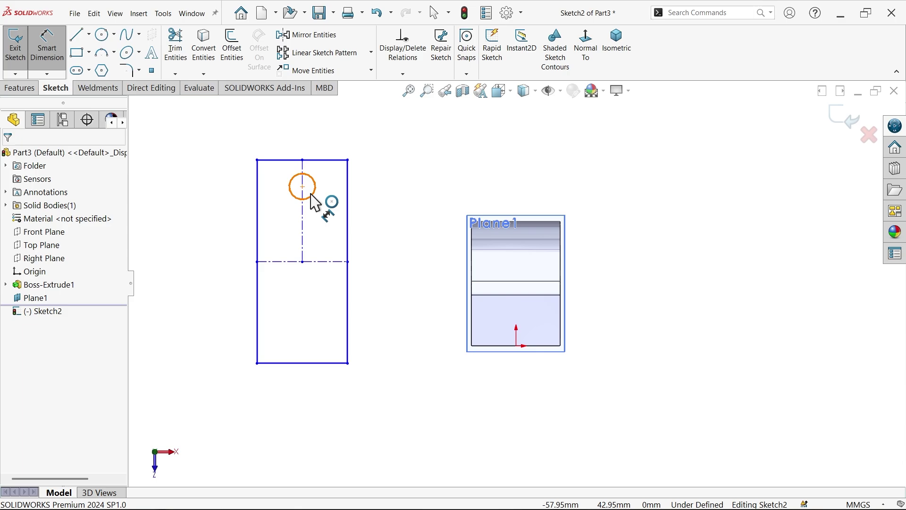
left_click(312, 195)
left_click(332, 135)
type("6.5")
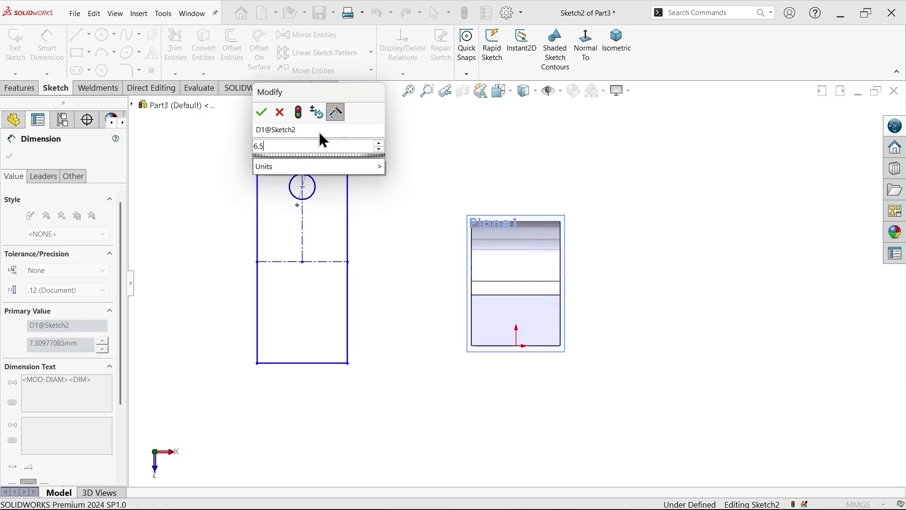
key("Return")
- Dimension the base rectangle to 90 mm long and 25 mm wide
left_click(350, 257)
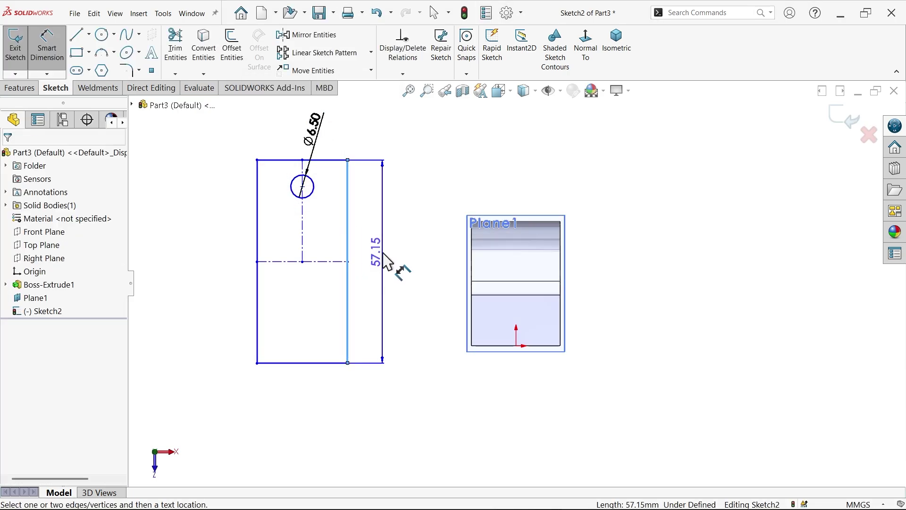
left_click(387, 261)
type("90")
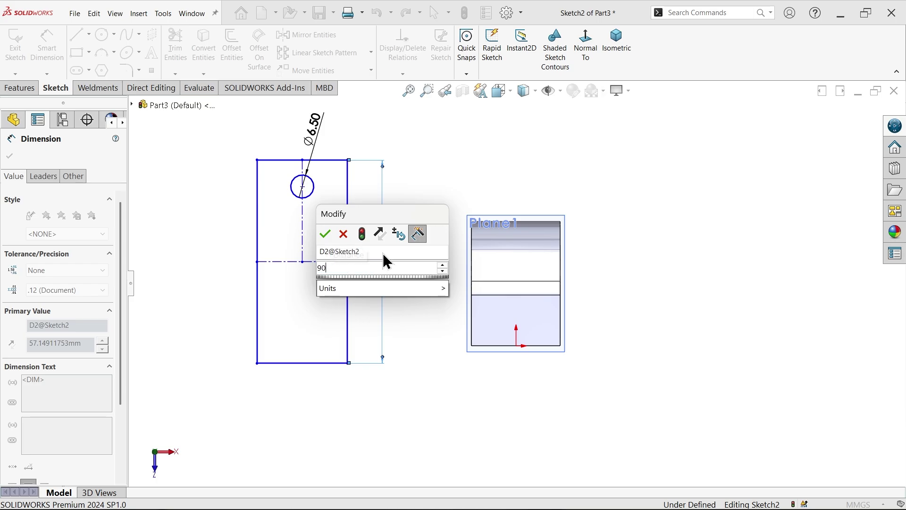
key("Return")
scroll(303, 349, "up", 2)
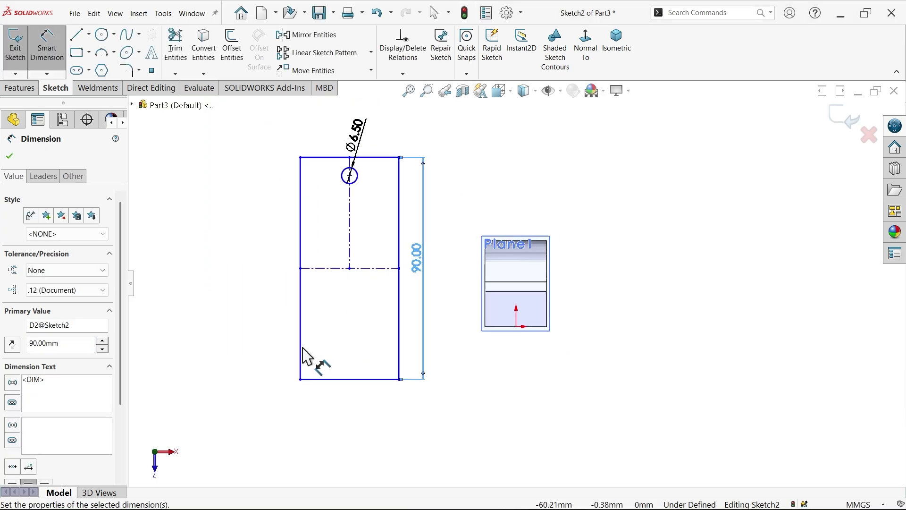
scroll(371, 369, "down", 1)
left_click(370, 379)
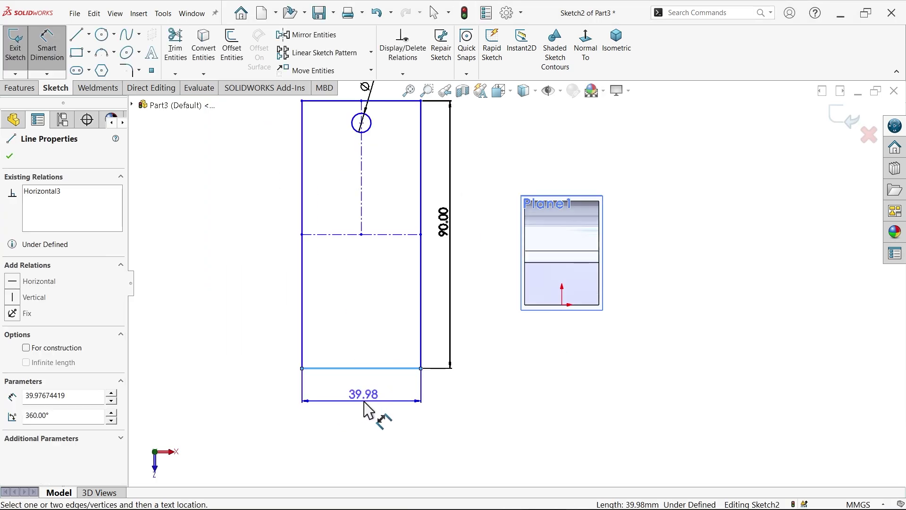
left_click(361, 394)
type("25")
key("Return")
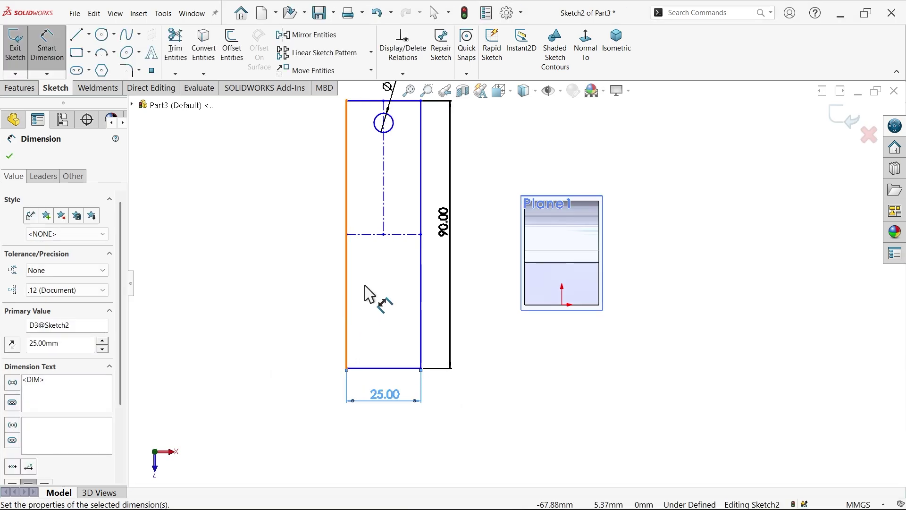
scroll(394, 258, "up", 1)
scroll(415, 178, "down", 1)
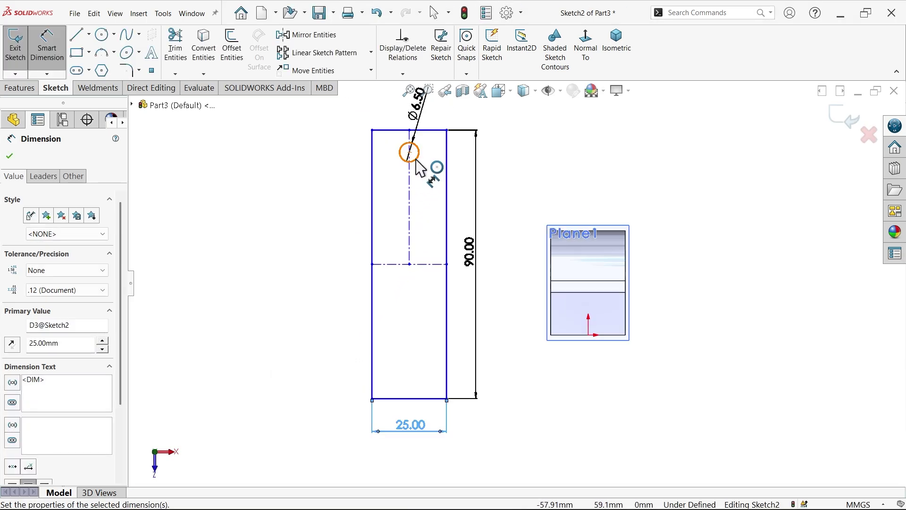
- Mirror the 6.5 mm circle about the horizontal centerline, keeping the original
left_click(316, 36)
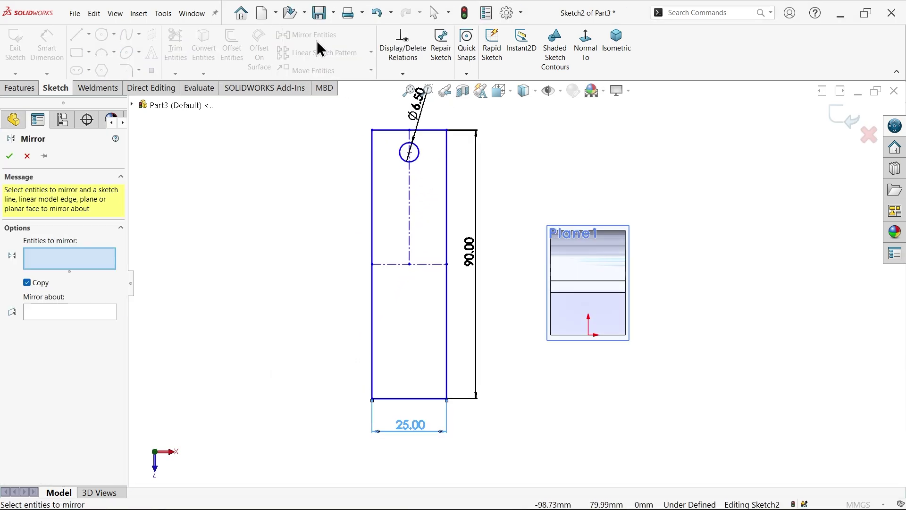
left_click(416, 159)
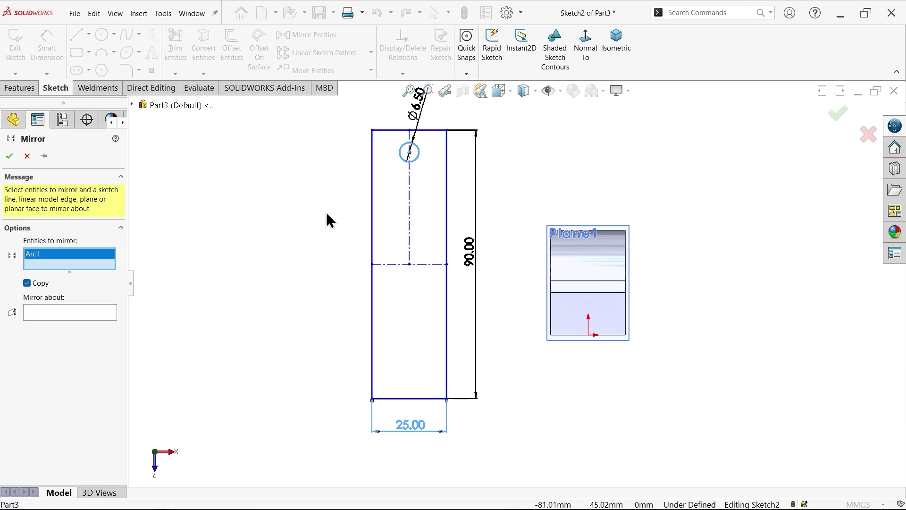
left_click(106, 318)
left_click(425, 265)
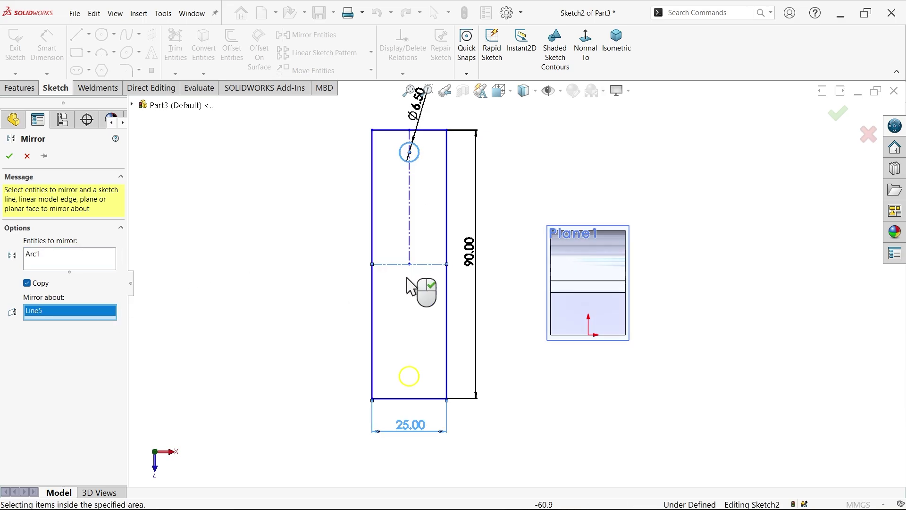
left_click(9, 156)
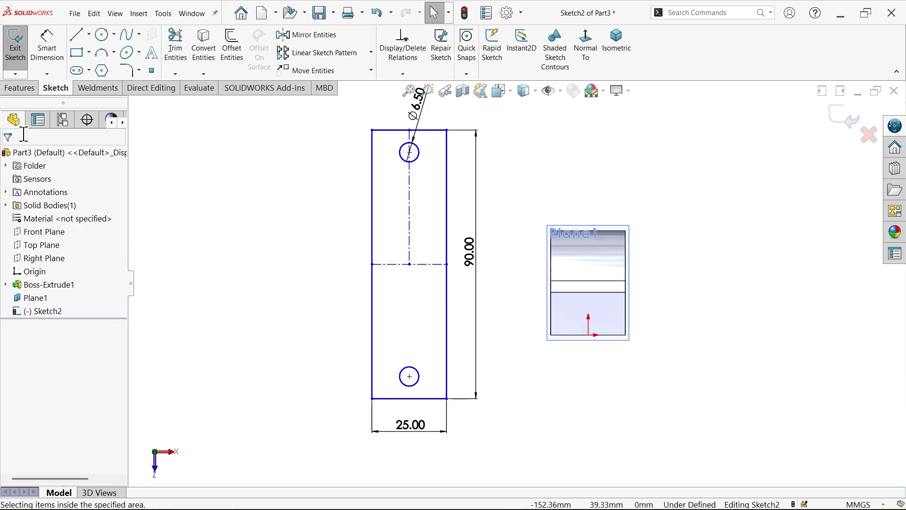
- Dimension the centre distance between the two mounting holes as 76.5 mm
left_click(47, 45)
left_click(416, 159)
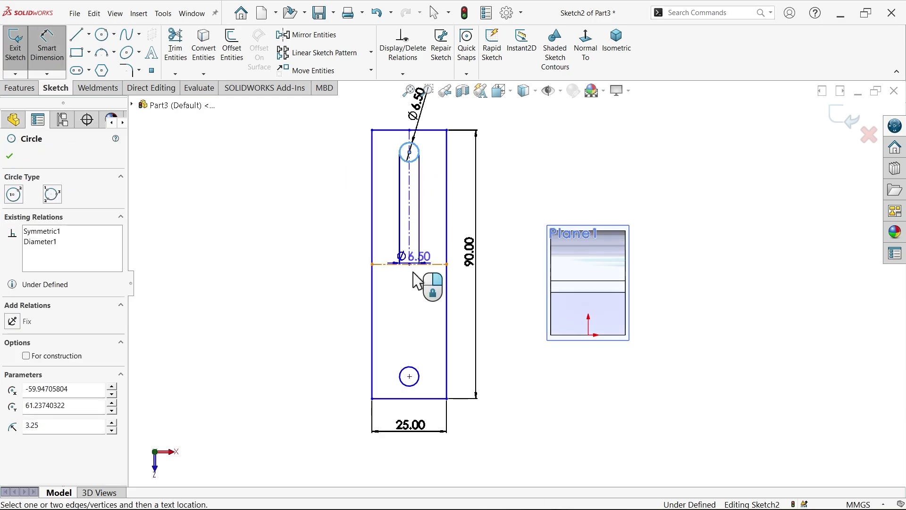
left_click(416, 370)
left_click(329, 278)
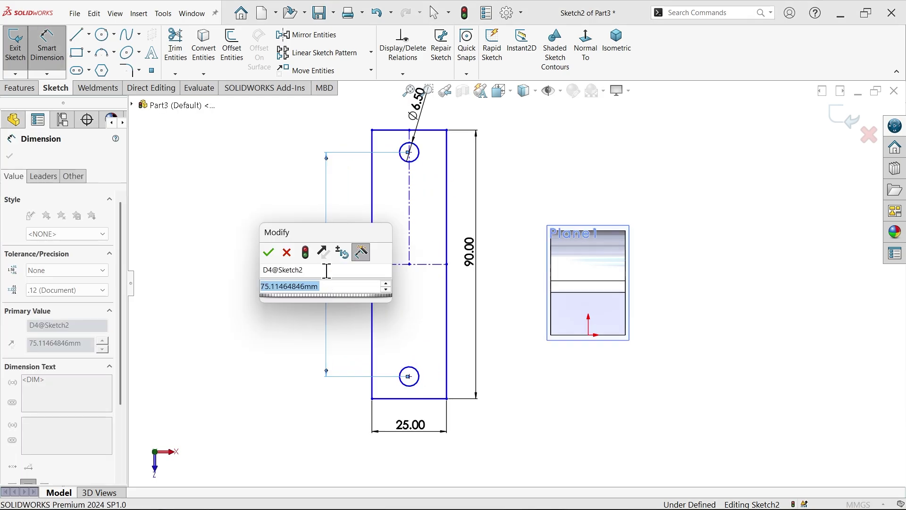
type("76.5")
key("Return")
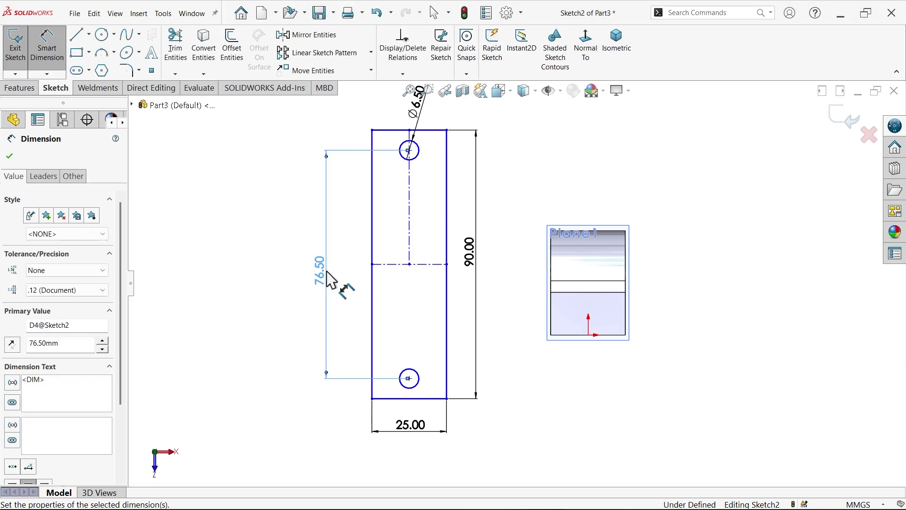
left_click(9, 157)
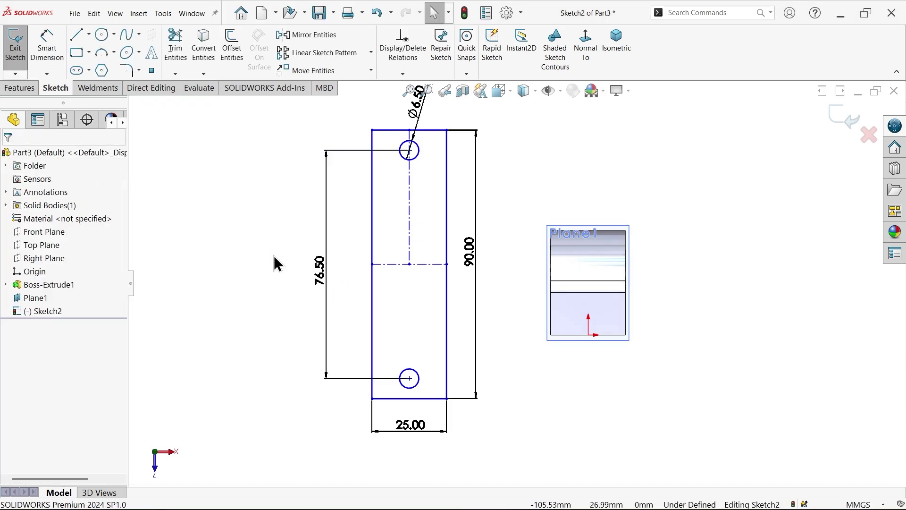
- Move the base profile over the holder by its centre point and check the base's edge offset in the Exercise 251 drawing image
mouse_move(456, 282)
left_mouse_down()
mouse_move(590, 319)
mouse_move(590, 346)
mouse_move(587, 262)
left_mouse_up()
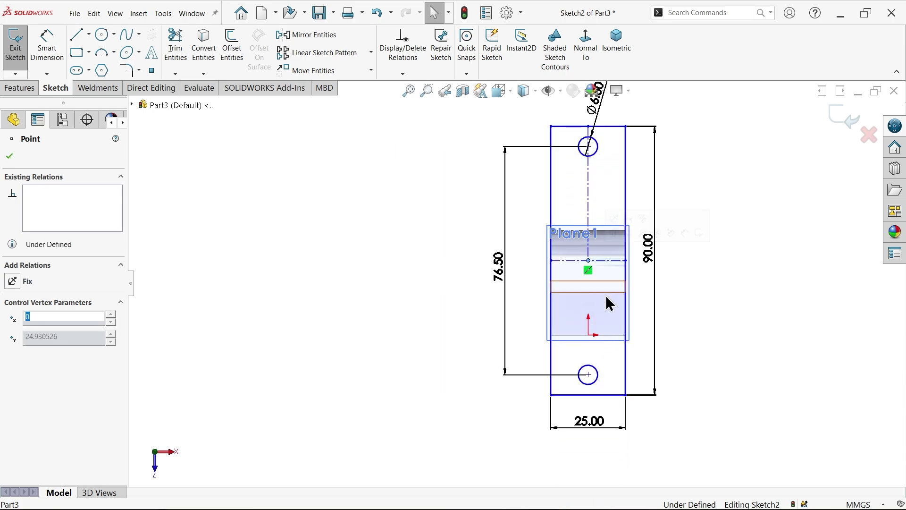
key("alt+Tab")
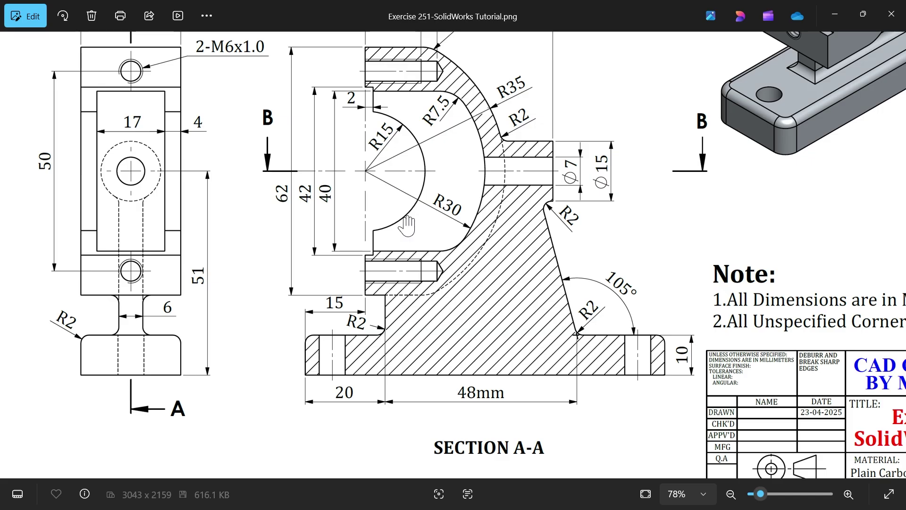
scroll(405, 222, "up", 2)
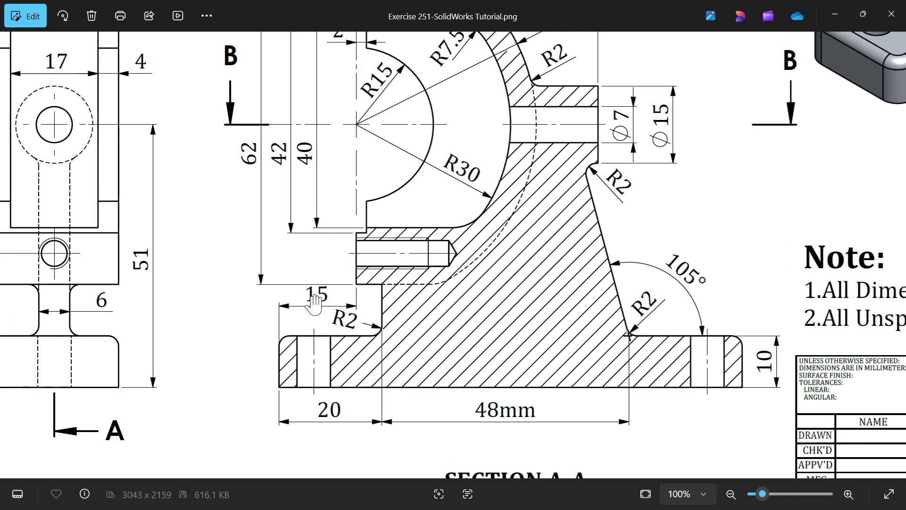
key("alt+Tab")
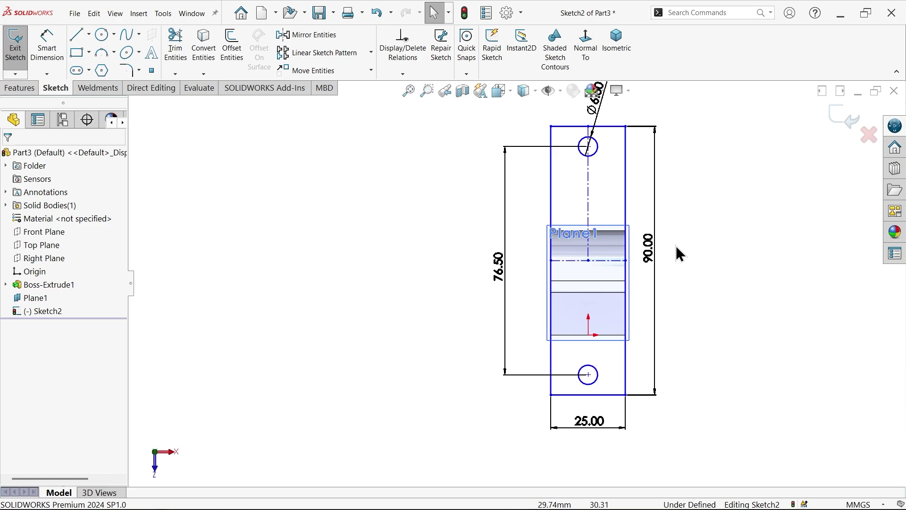
- Dimension the base rectangle's lower edge 15 mm from the holder's lower edge at the origin
left_click(47, 47)
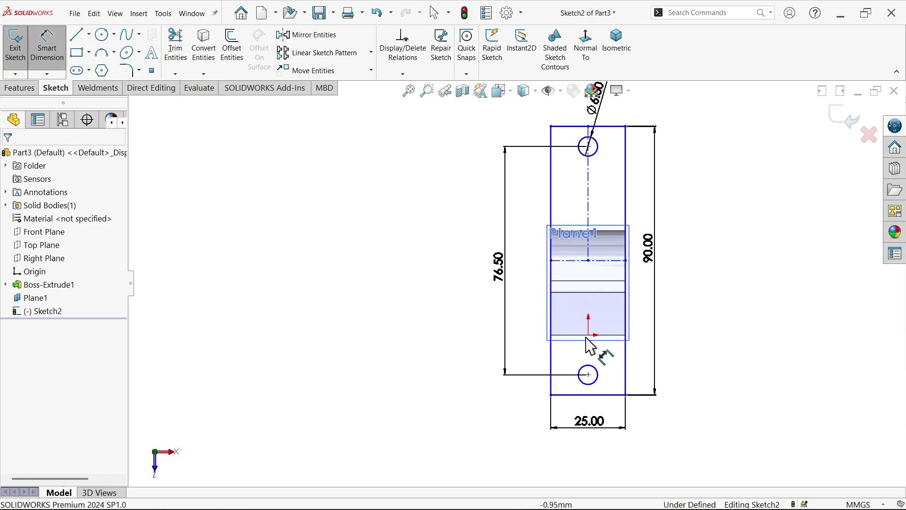
scroll(604, 356, "down", 3)
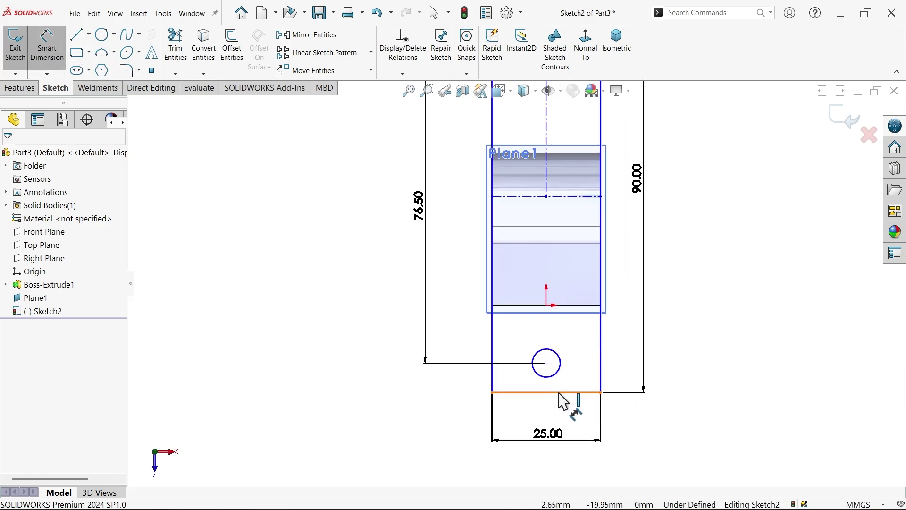
left_click(558, 393)
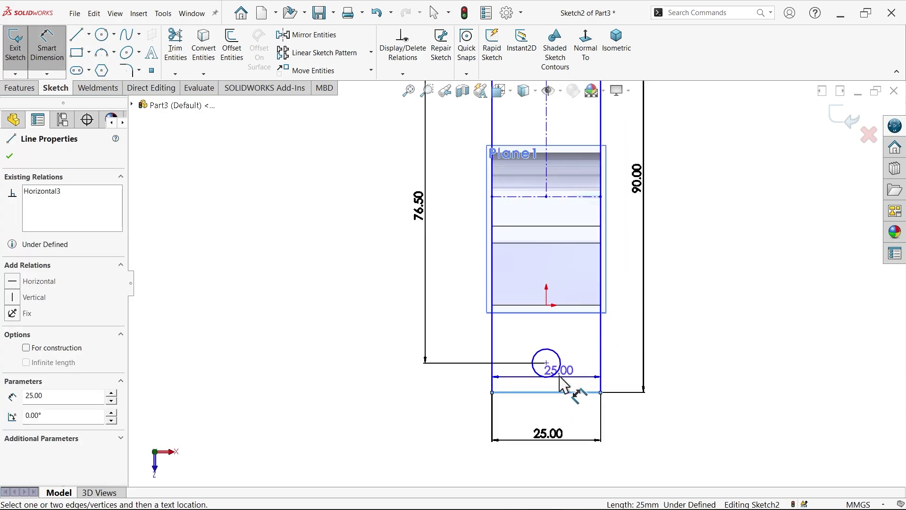
left_click(581, 307)
left_click(676, 343)
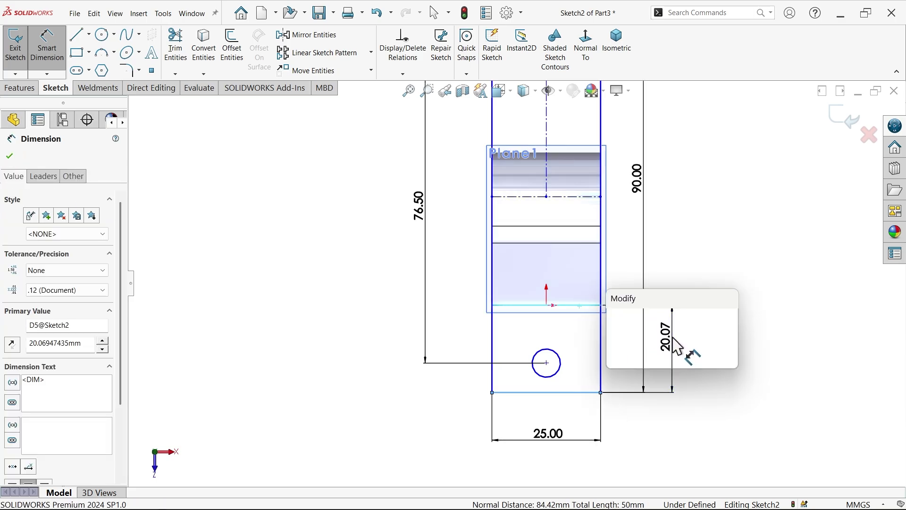
type("15")
key("Return")
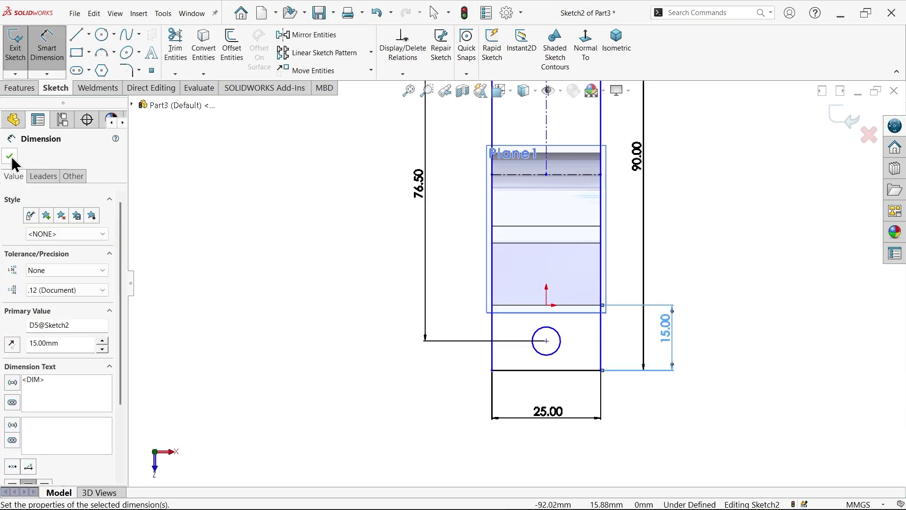
left_click(9, 156)
key("Escape")
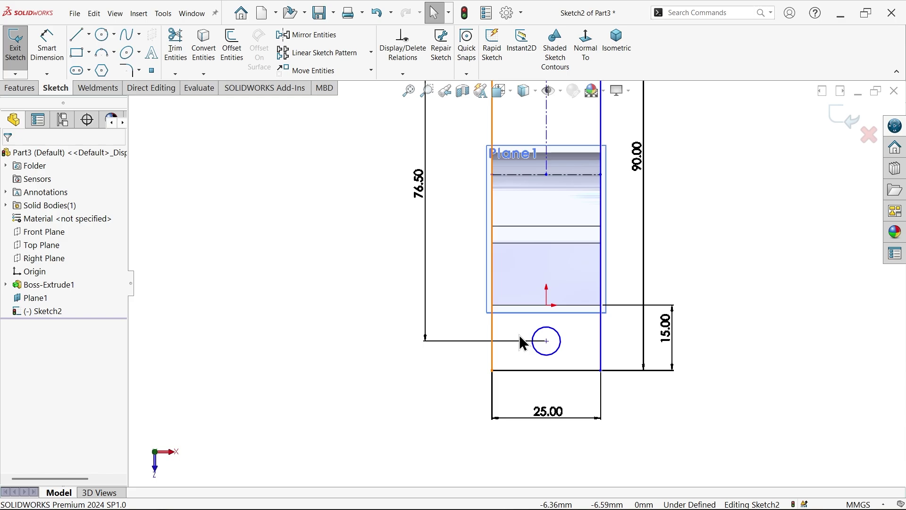
- Try to add a vertical relation between the lower hole's centre and the origin
left_click(547, 341)
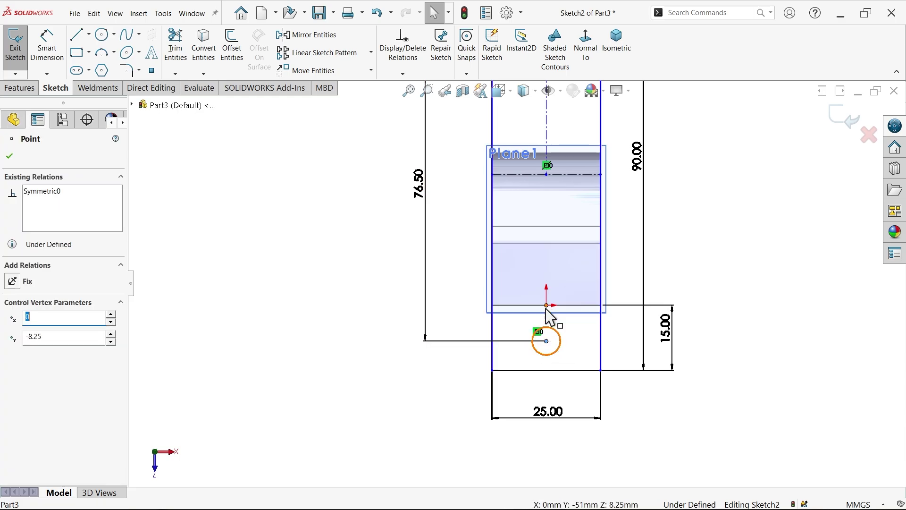
left_click(546, 305, "ctrl")
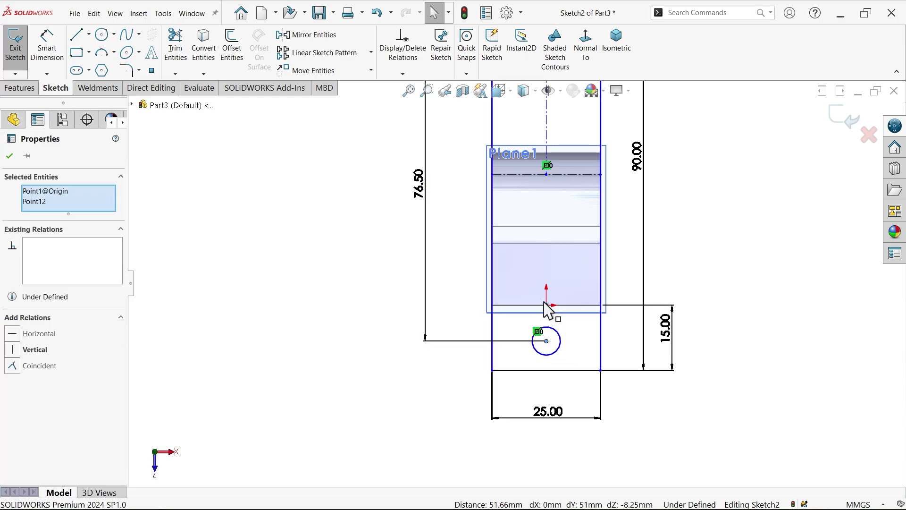
left_click(35, 350)
left_click(532, 264)
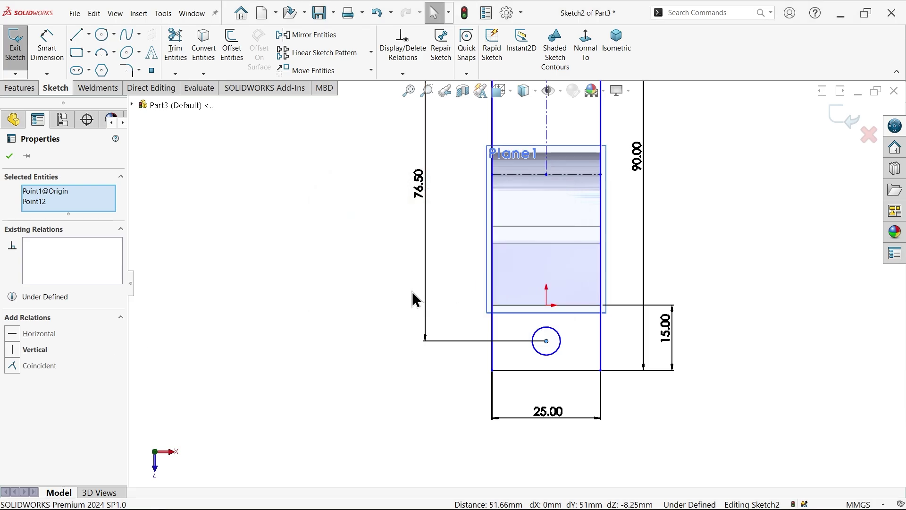
left_click(349, 296)
scroll(515, 283, "up", 2)
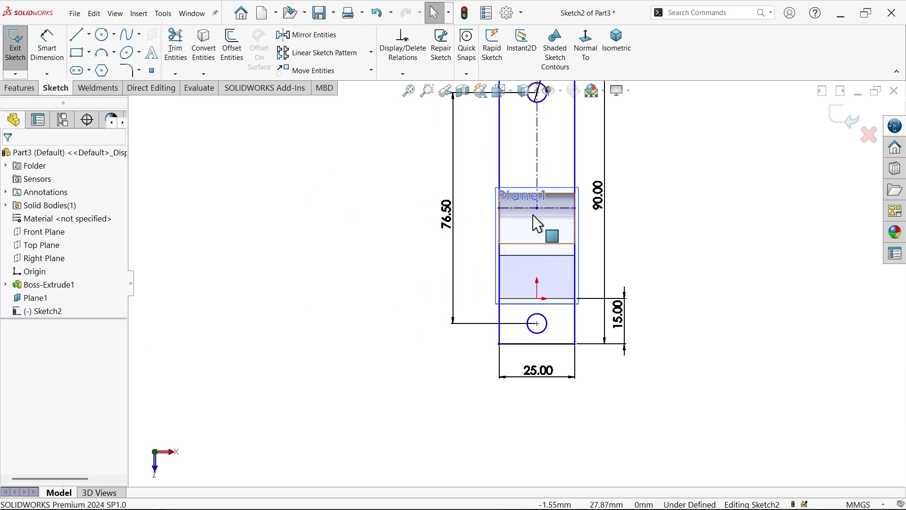
- Shift the base profile sideways to test its freedom, and make its vertical centerline coincident with the origin
left_click_drag(575, 333, 567, 333)
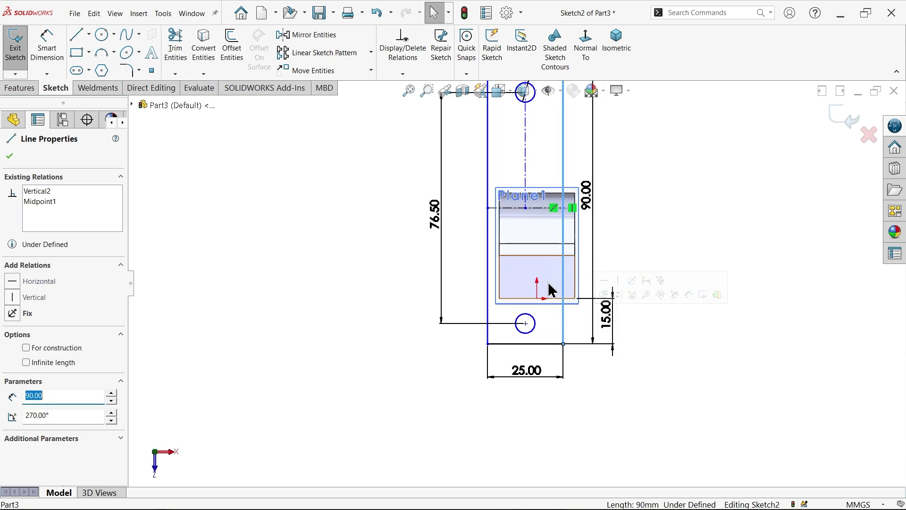
left_click(538, 299)
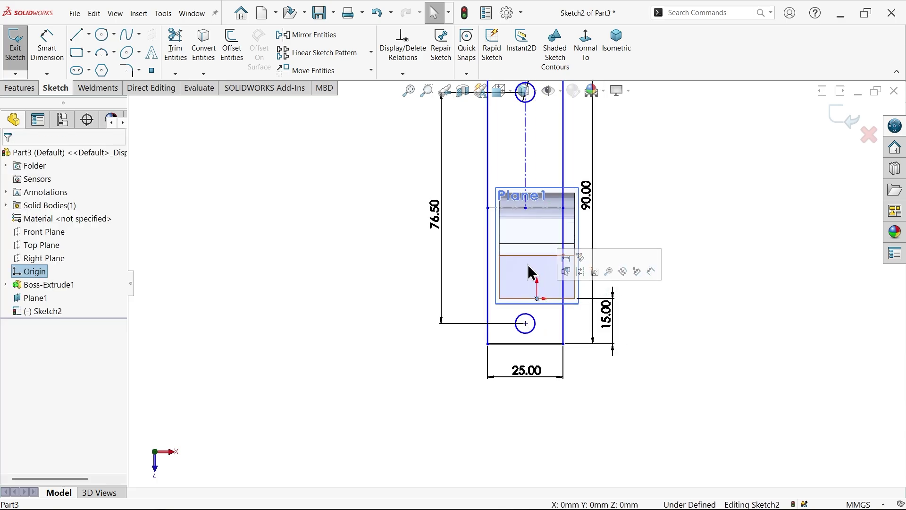
left_click(525, 154, "ctrl")
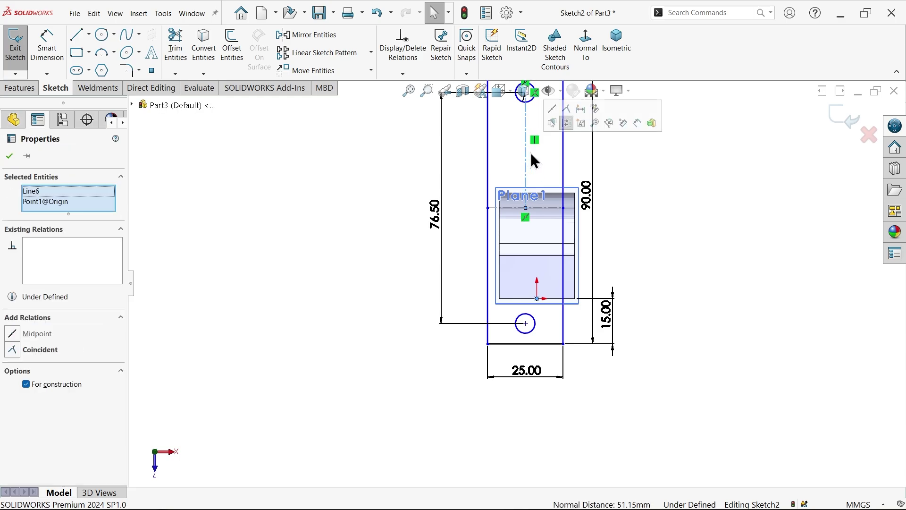
left_click(566, 109)
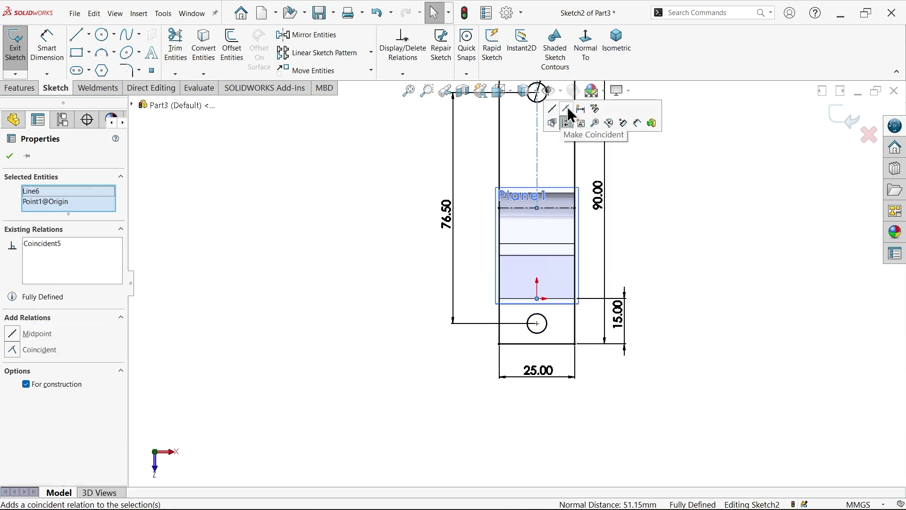
left_click(654, 212)
scroll(578, 164, "up", 2)
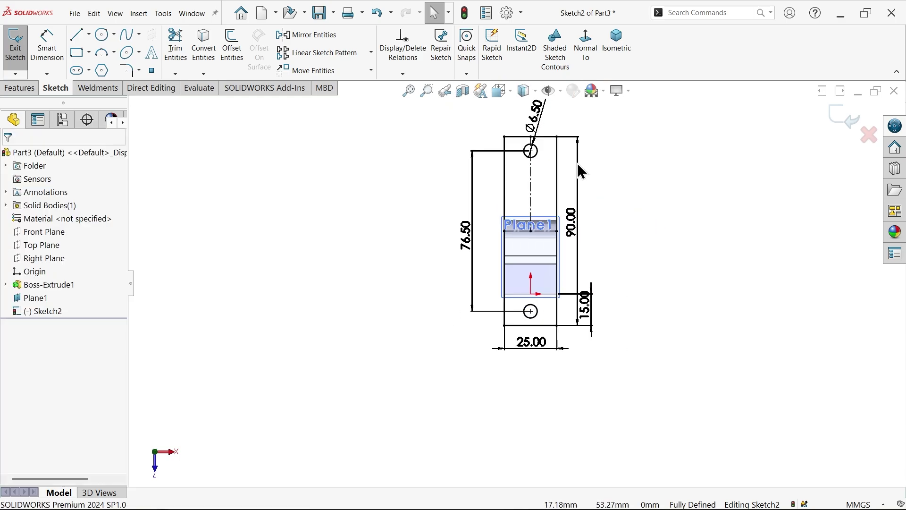
- Extrude the base plate sketch 10 mm upward as a Blind boss
left_click(625, 47)
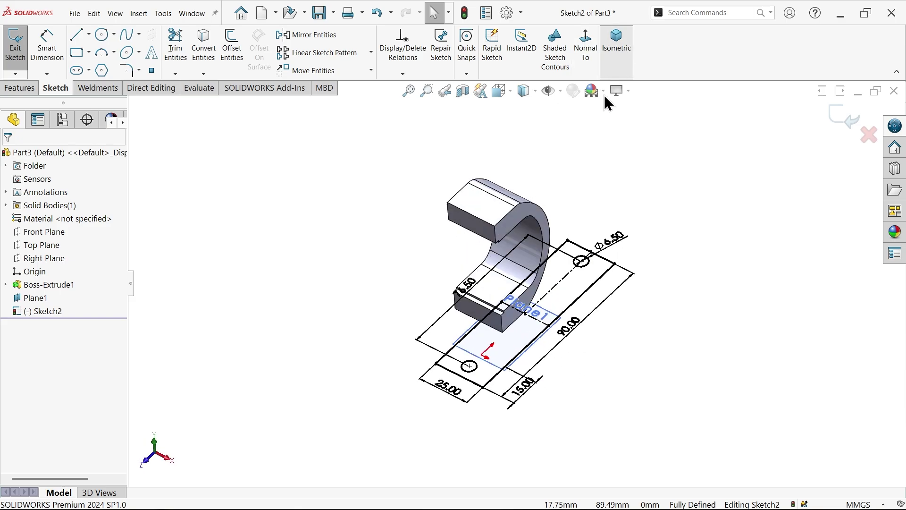
left_click(30, 91)
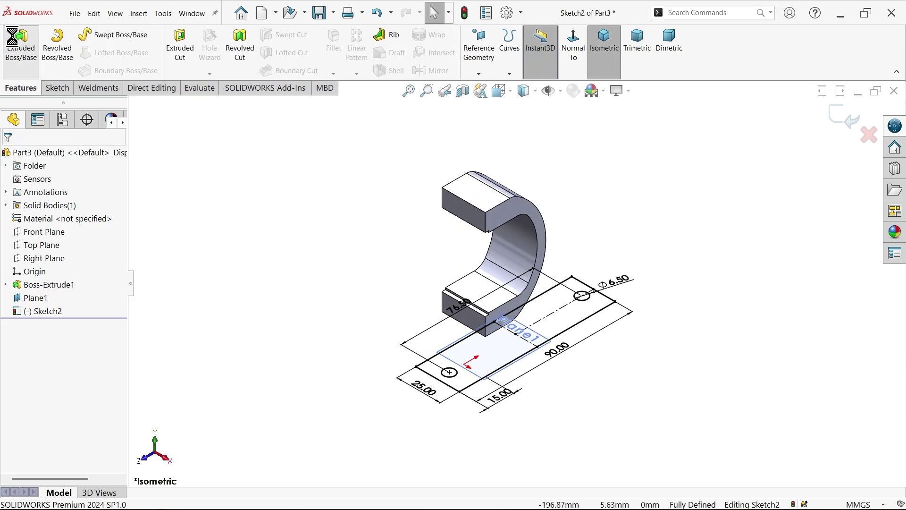
left_click(21, 45)
scroll(277, 211, "up", 5)
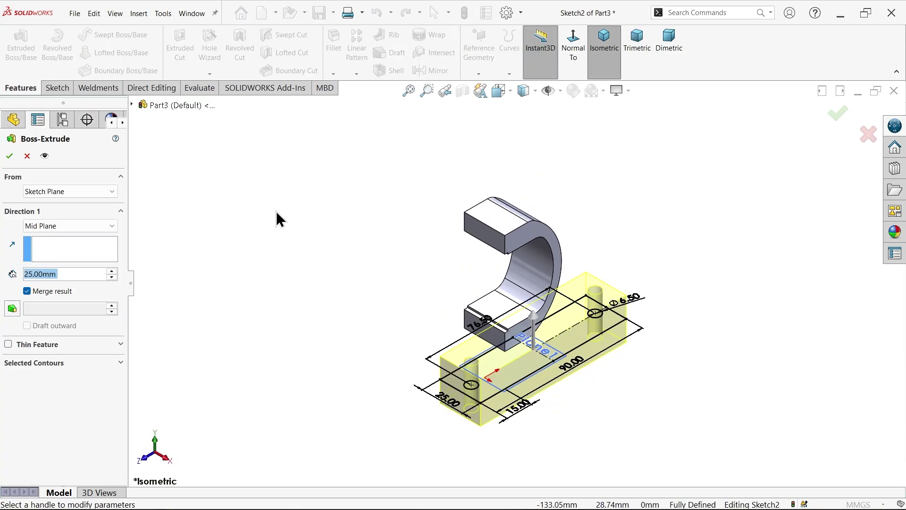
scroll(580, 339, "down", 4)
scroll(556, 336, "down", 2)
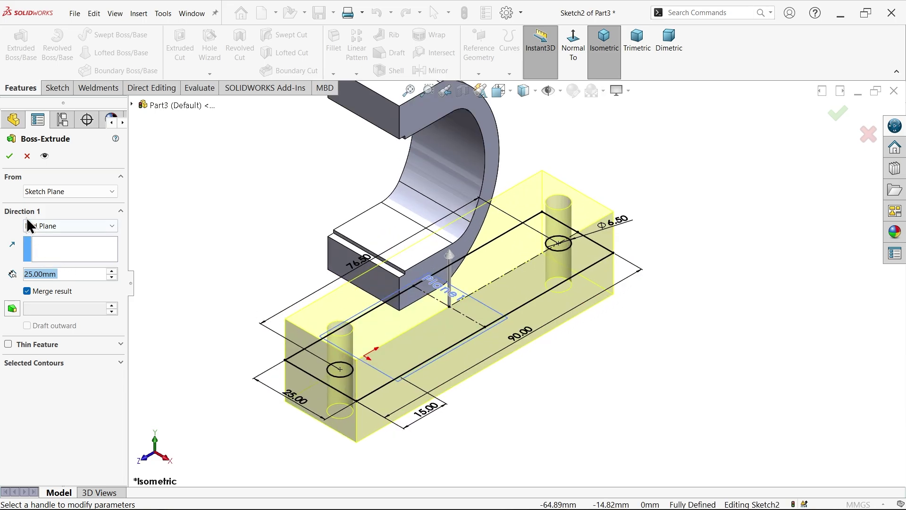
left_click(53, 226)
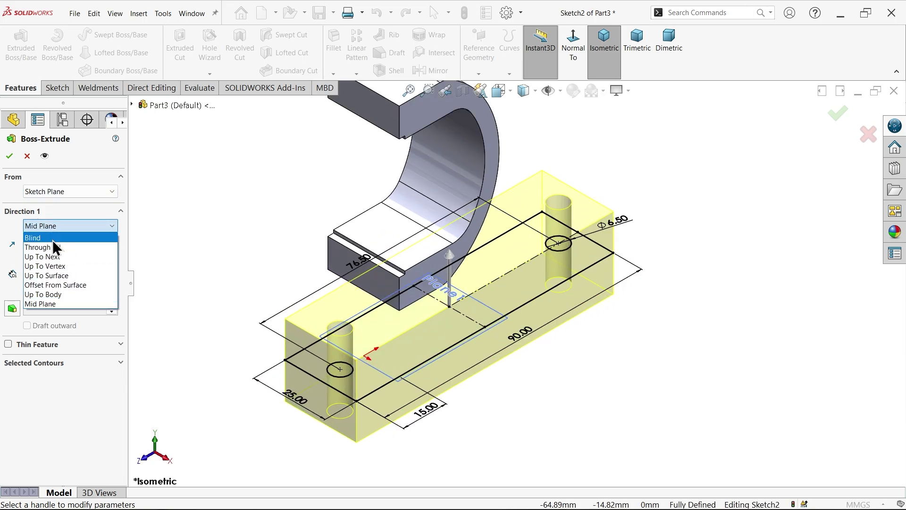
left_click(52, 239)
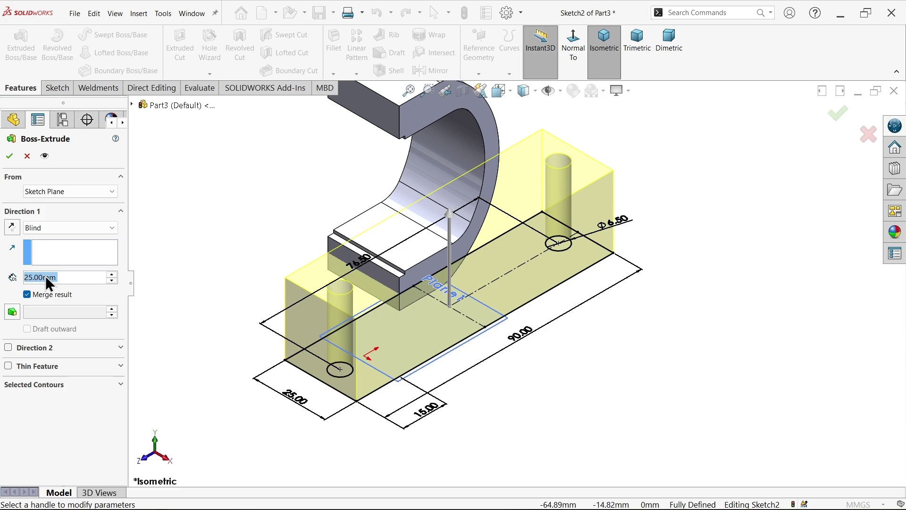
type("10")
key("Return")
middle_click_drag(226, 255, 226, 230)
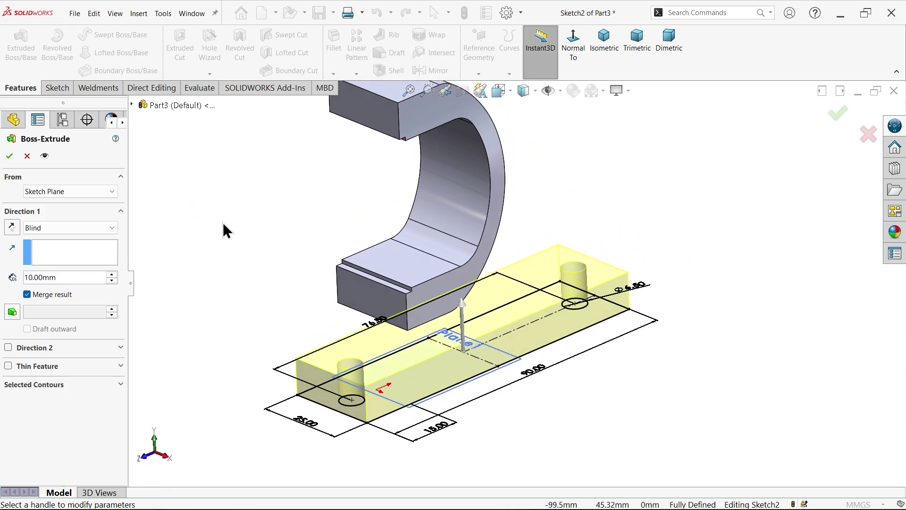
left_click(9, 156)
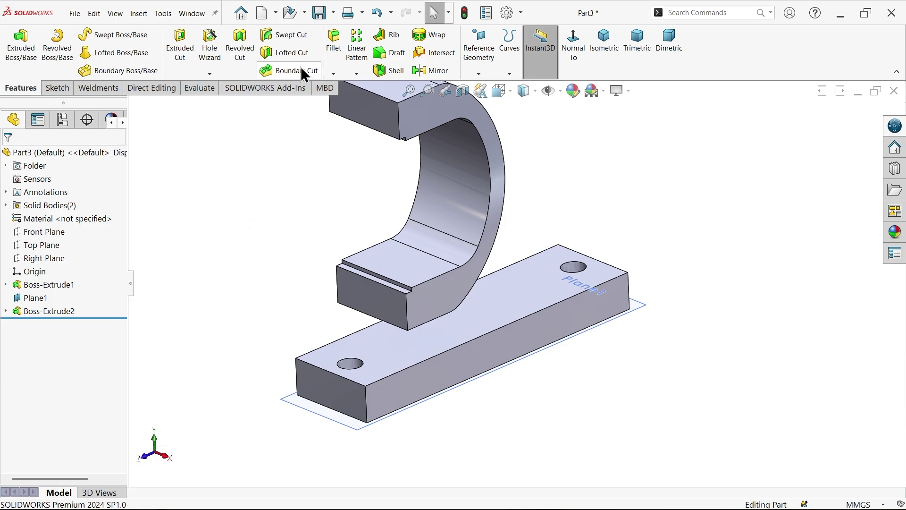
- Fillet the four vertical corner edges of the base plate with a 4 mm radius
left_click(338, 50)
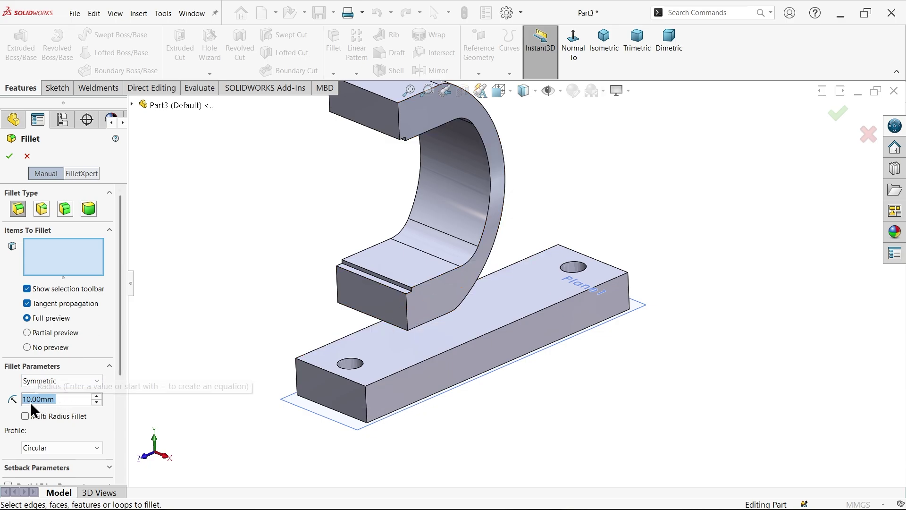
type("2")
key("BackSpace")
type("4")
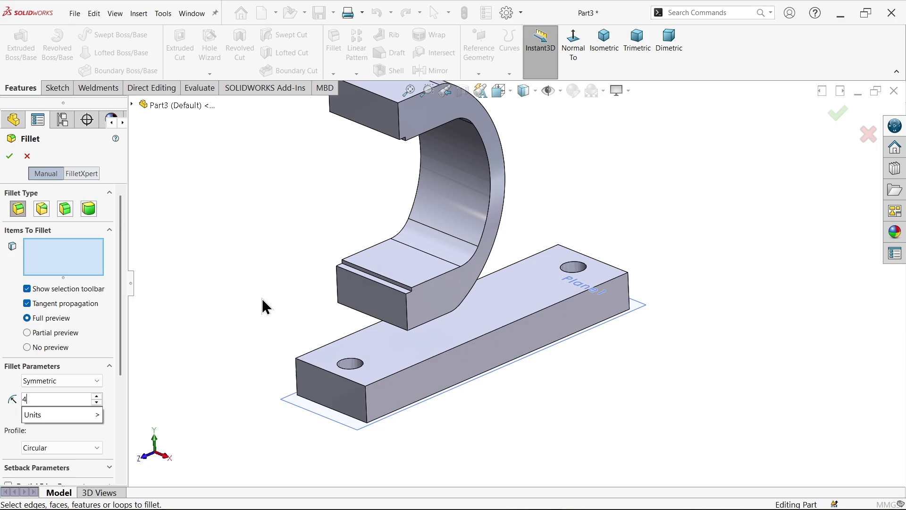
key("Return")
left_click(366, 404)
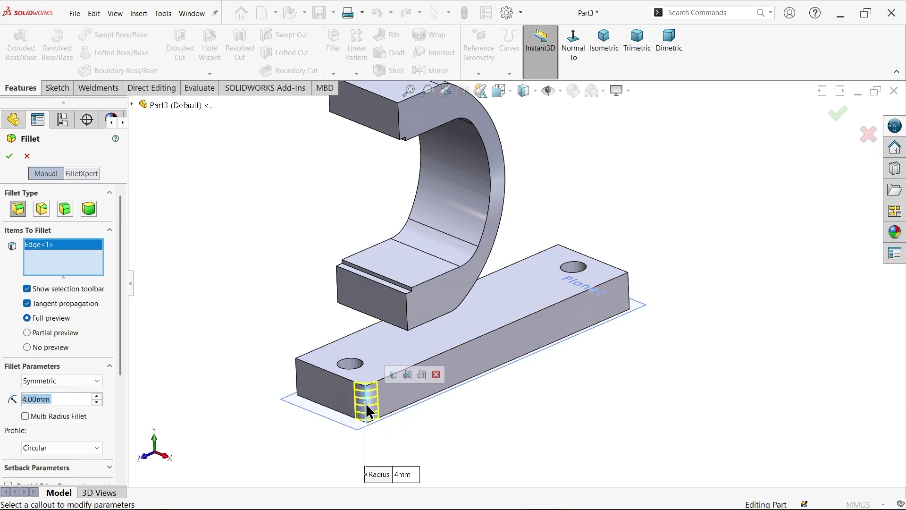
left_click(393, 375)
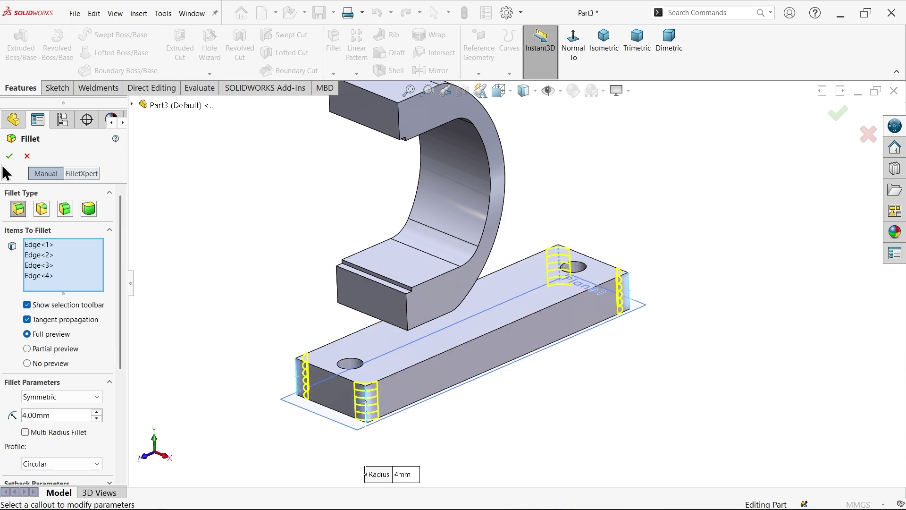
- Hide Plane1, the reference plane beneath the base plate
middle_click_drag(132, 243, 242, 313)
left_click(295, 409)
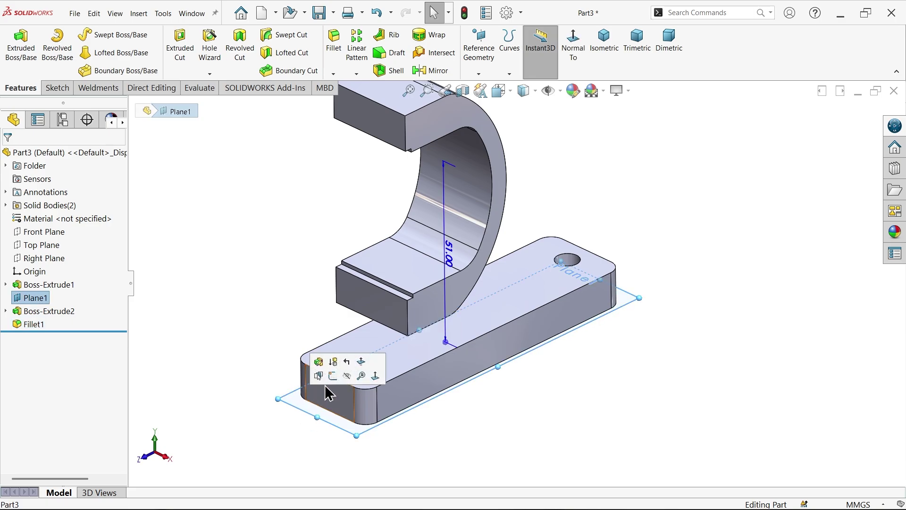
left_click(348, 380)
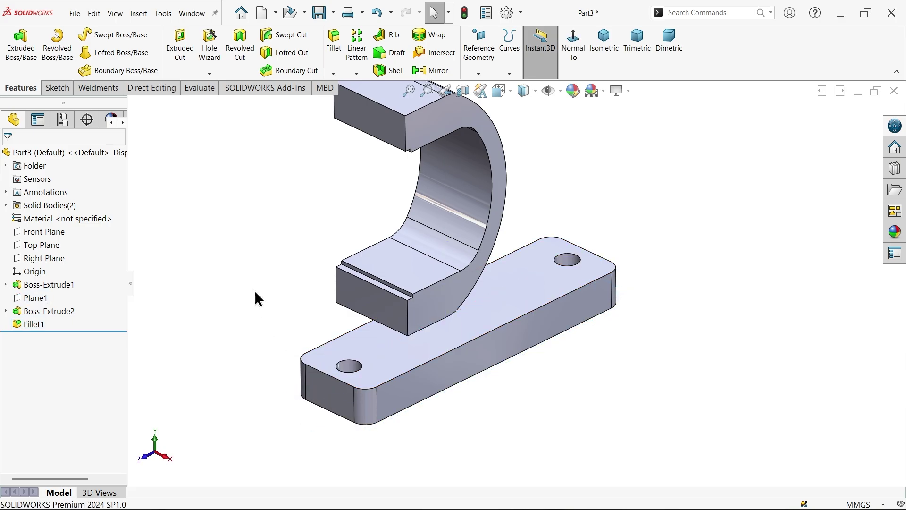
- Check the Exercise 251 drawing image and sketch a circle of about 14.2 mm radius, centred on the origin, on the holder's side face
key("alt+Tab")
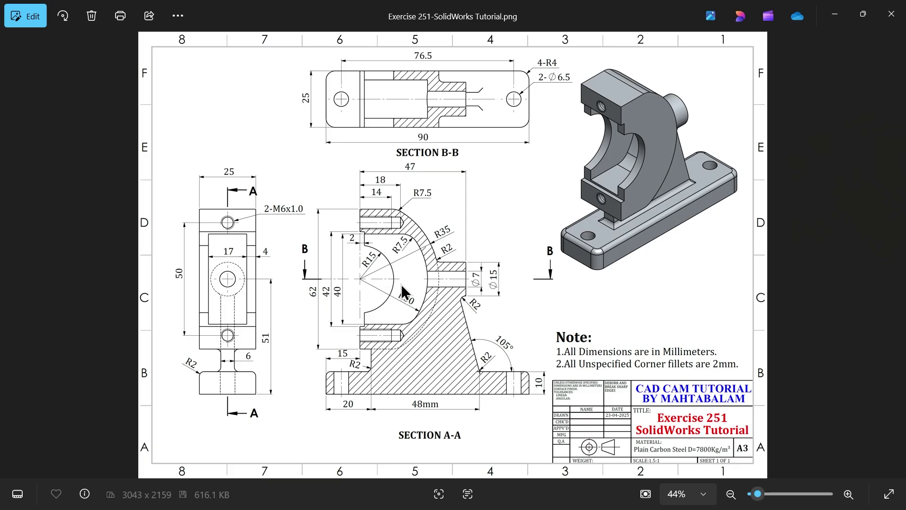
left_click(835, 14)
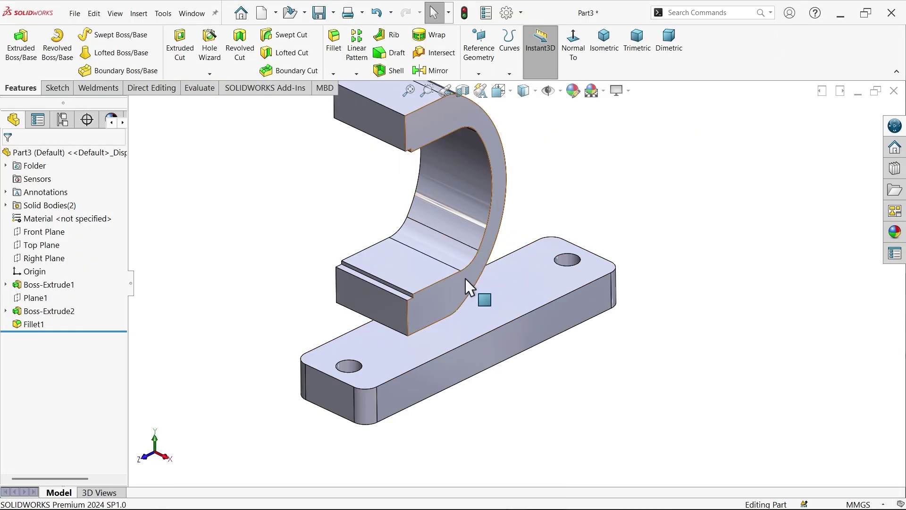
left_click(474, 289)
left_click(506, 251)
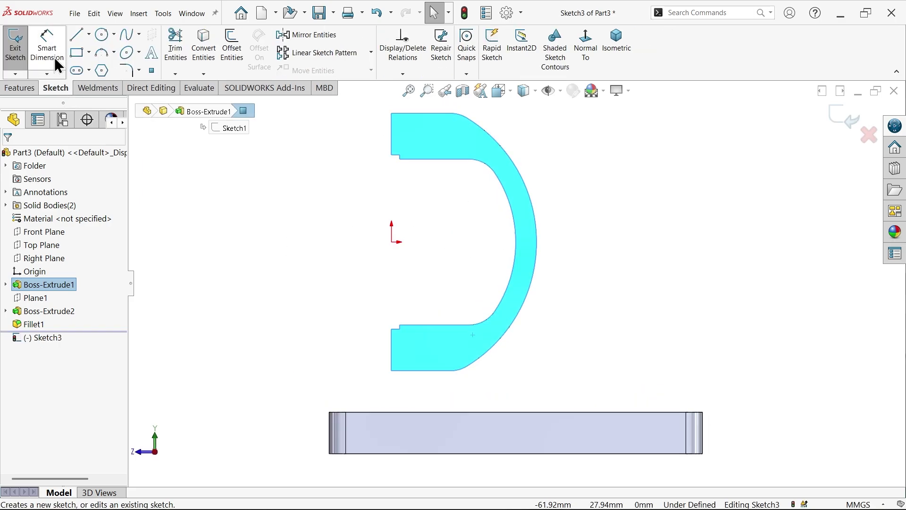
left_click(103, 34)
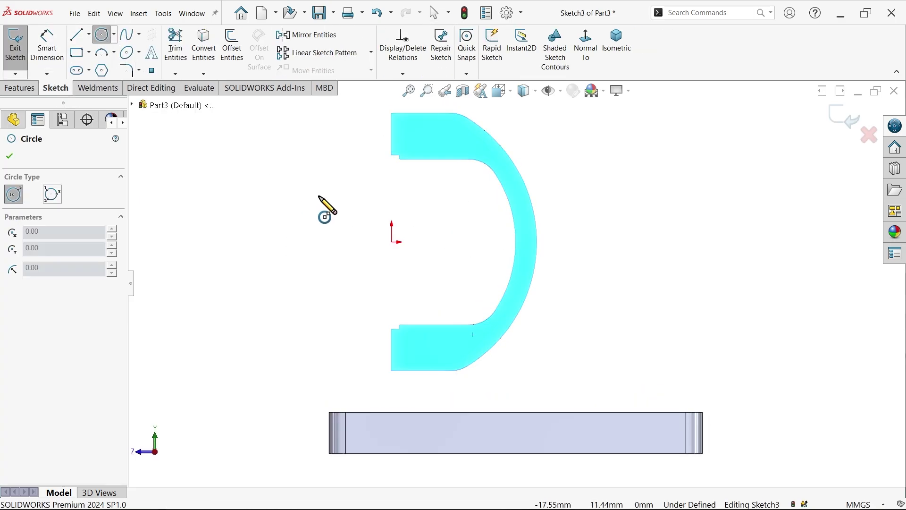
left_click(392, 242)
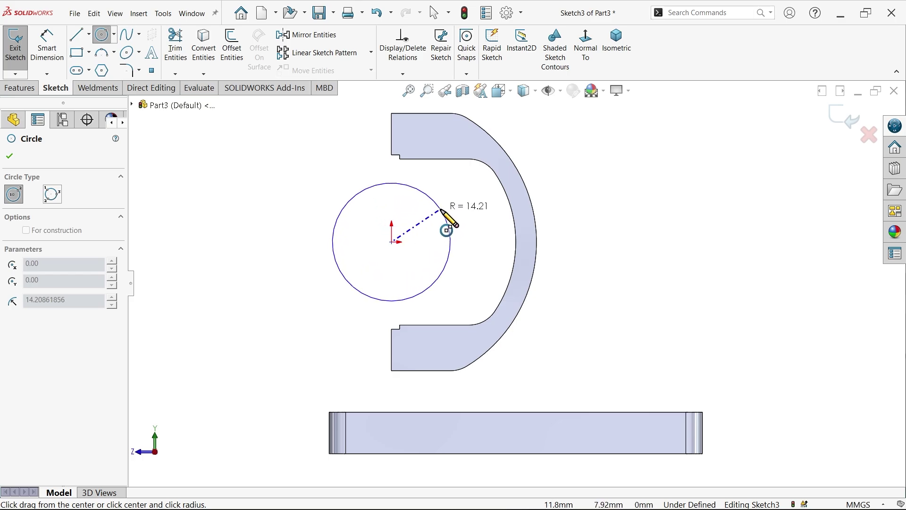
left_click(447, 231)
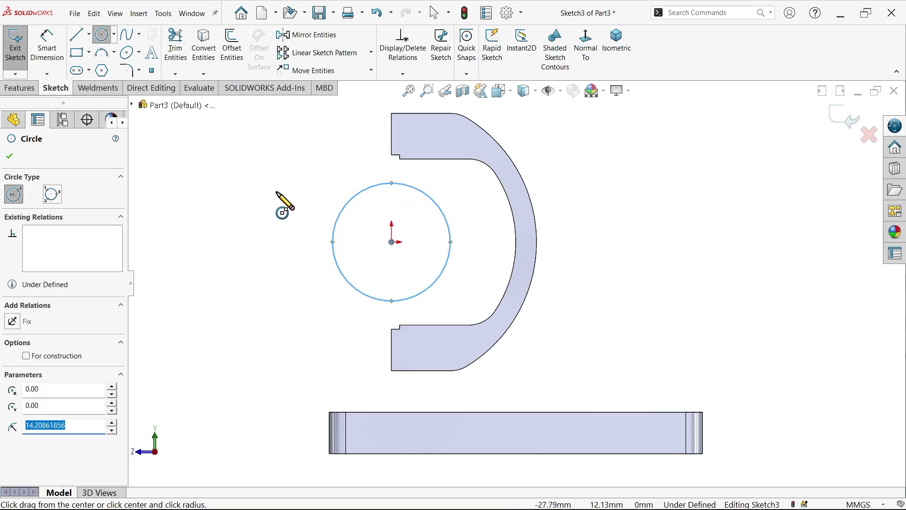
- Draw a vertical line across the holder's opening, joining the upper and lower inner step corners
left_click(78, 37)
left_click(401, 184)
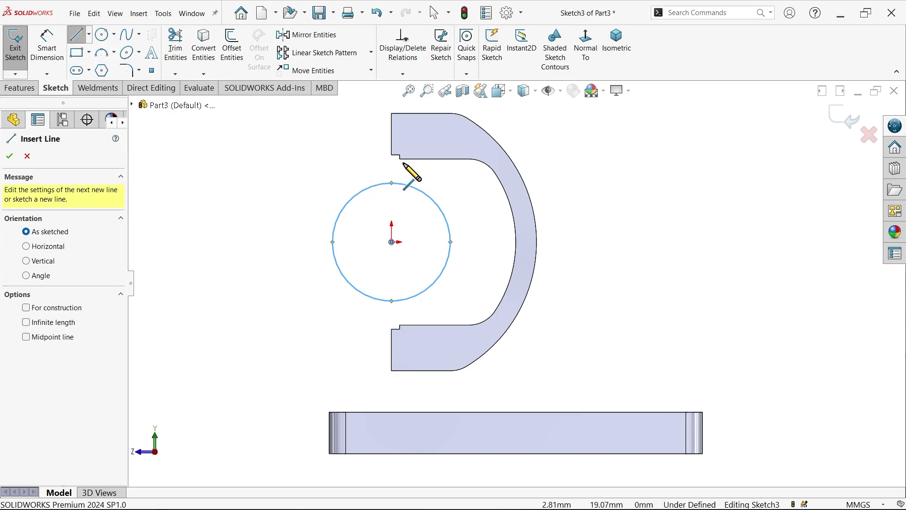
scroll(401, 161, "down", 3)
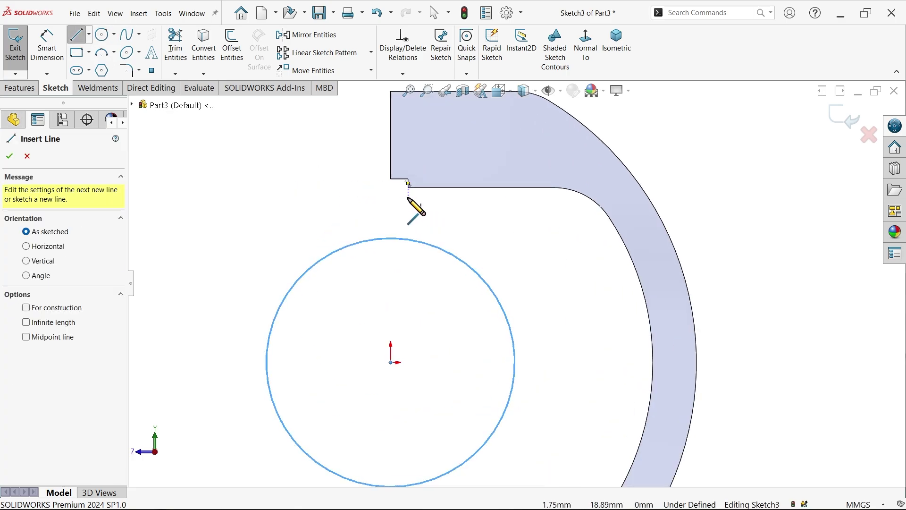
left_click(408, 188)
scroll(401, 312, "up", 2)
scroll(466, 398, "up", 3)
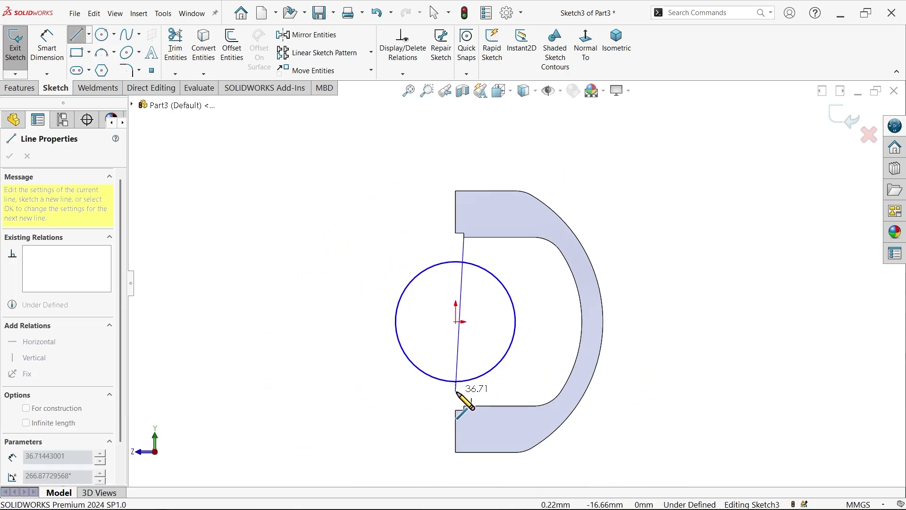
scroll(489, 392, "down", 5)
left_click(488, 392)
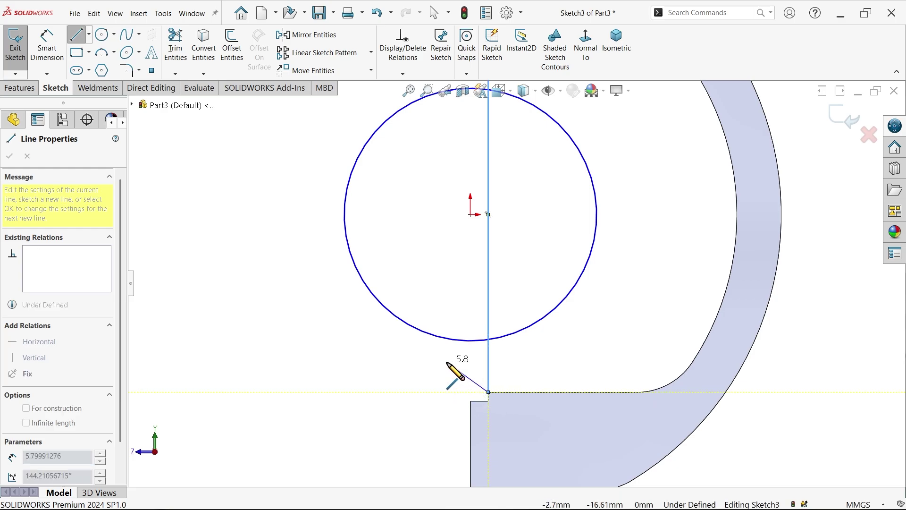
key("Escape")
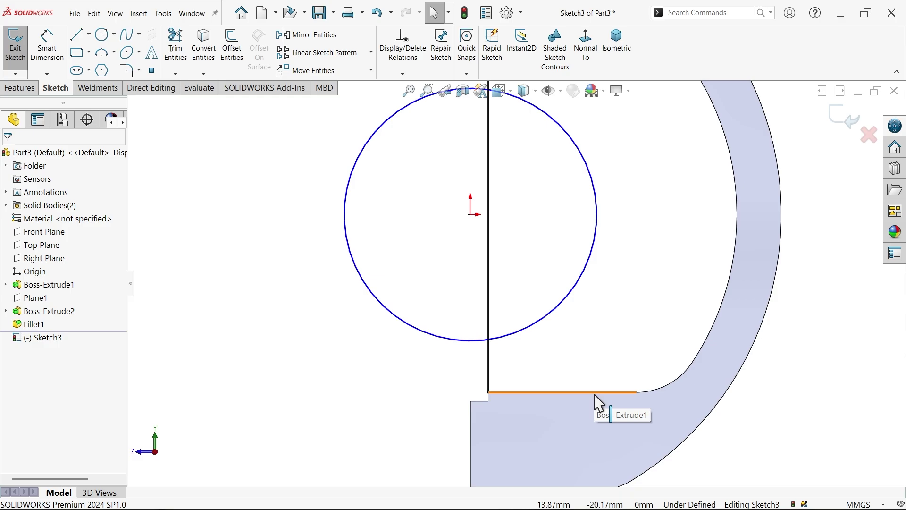
- Convert the holder's tangent chain of inner edges into sketch entities
left_click(594, 393)
right_click(595, 394)
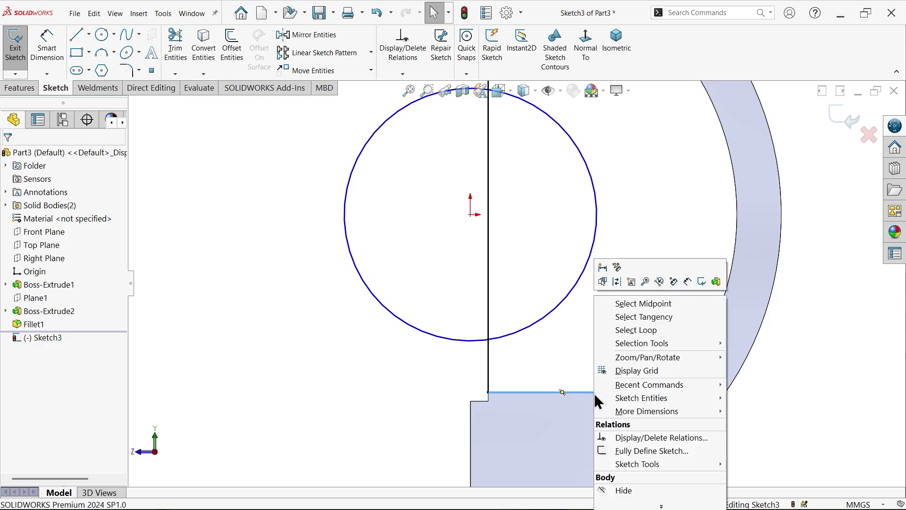
left_click(658, 316)
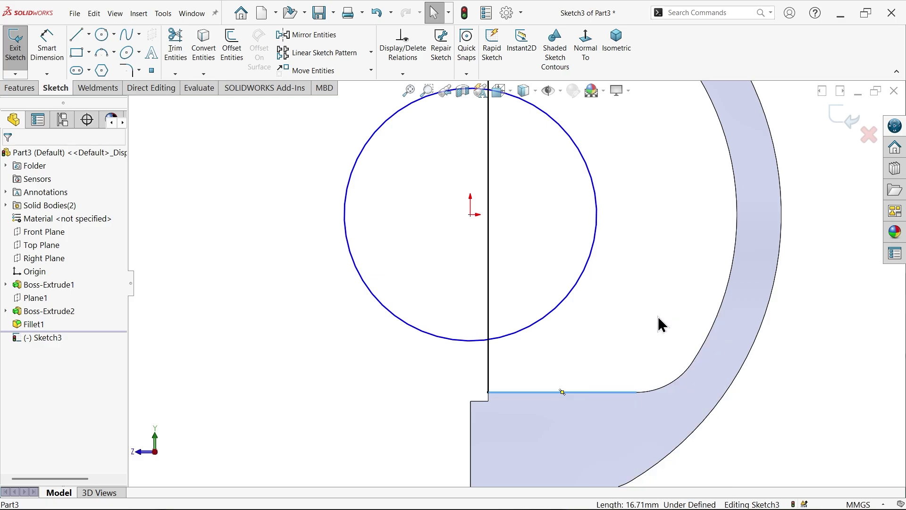
scroll(599, 293, "up", 4)
scroll(593, 266, "down", 3)
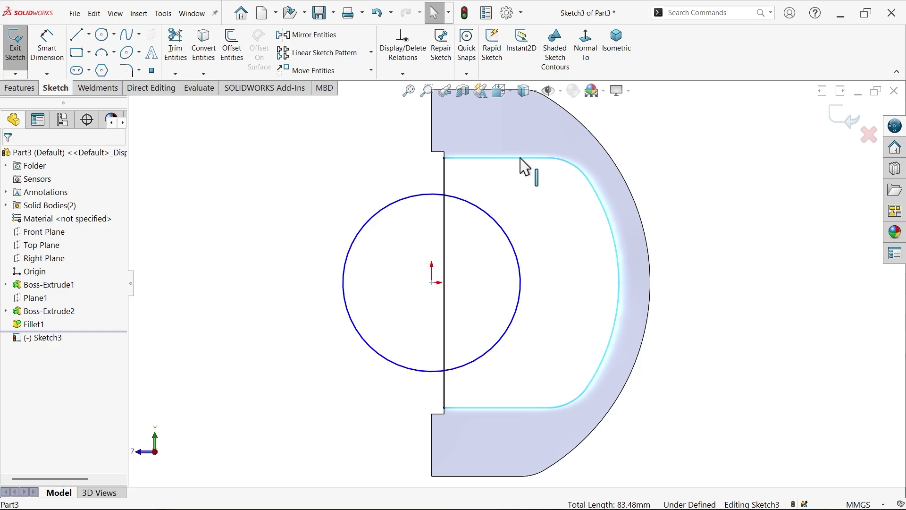
left_click(206, 54)
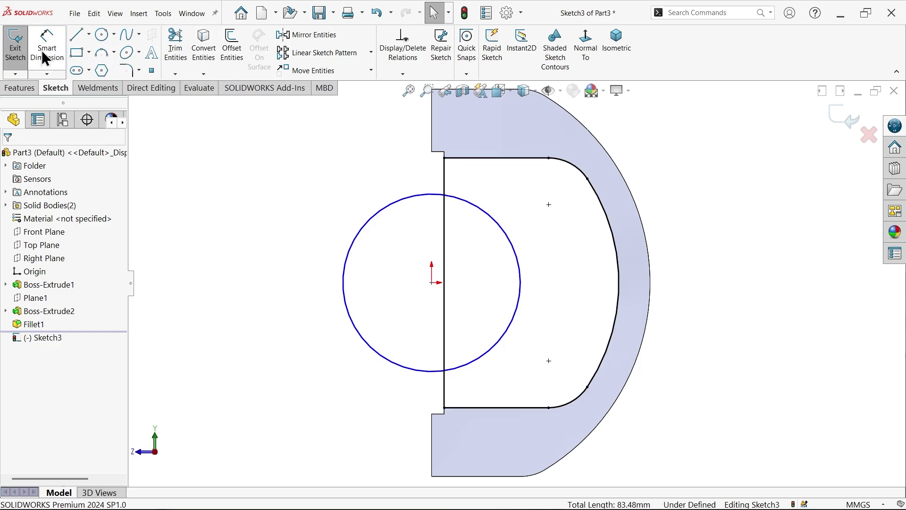
- Trim away the circle's portion outside the vertical line and the line segment inside the circle
left_click(175, 52)
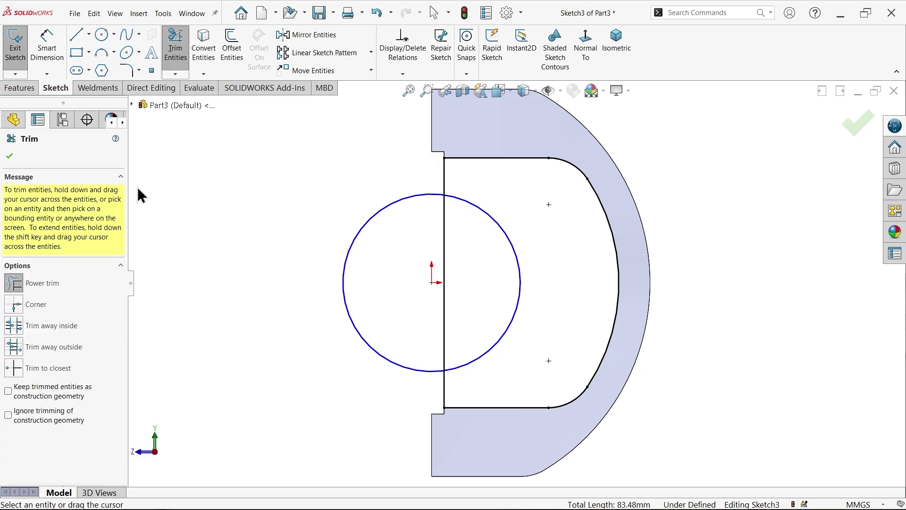
left_click_drag(292, 242, 368, 268)
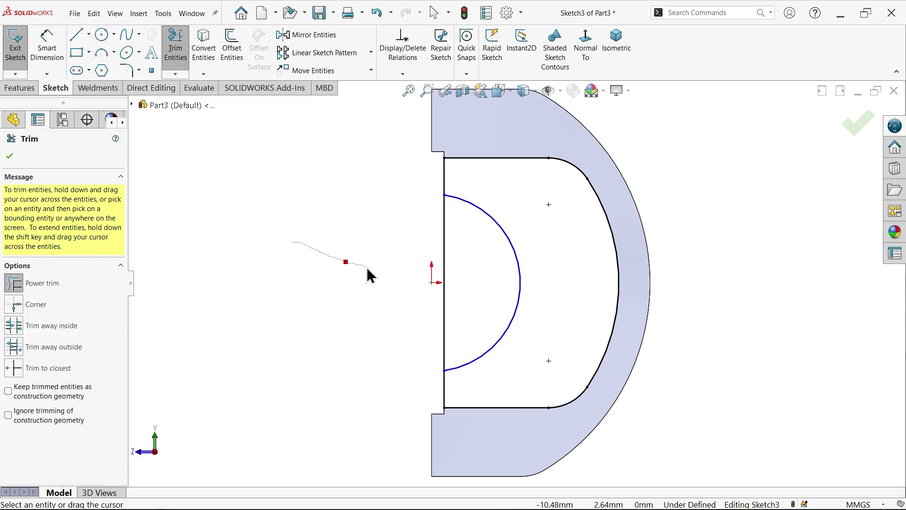
mouse_move(413, 239)
left_mouse_down()
mouse_move(439, 236)
mouse_move(469, 253)
left_mouse_up()
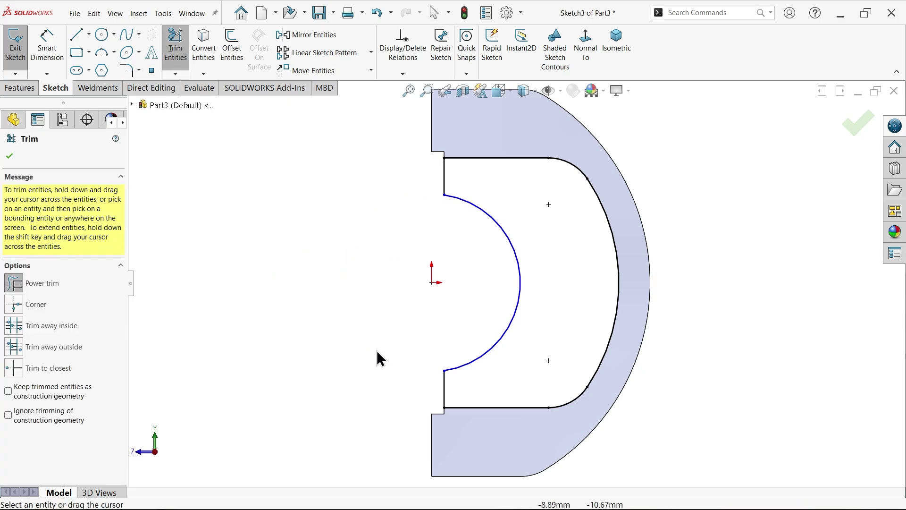
left_click(9, 157)
- Dimension the remaining arc with a radius of 15 mm
left_click(46, 45)
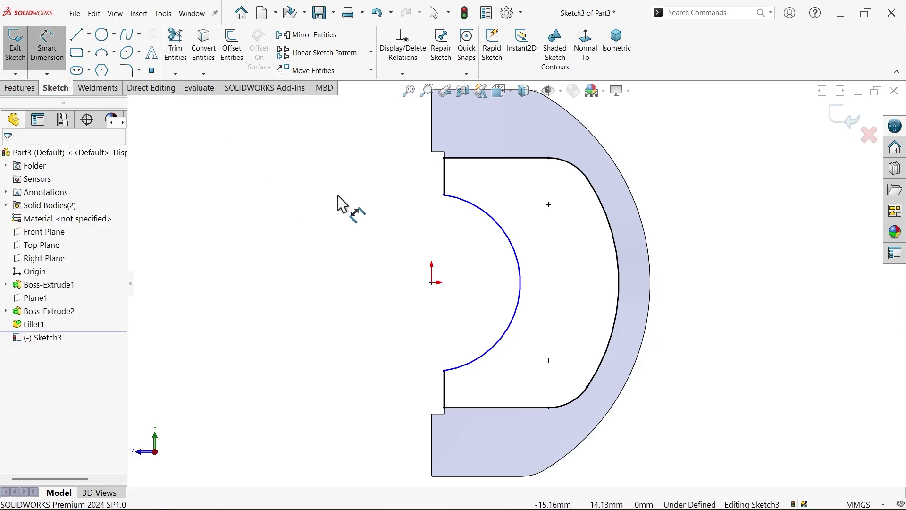
left_click(533, 276)
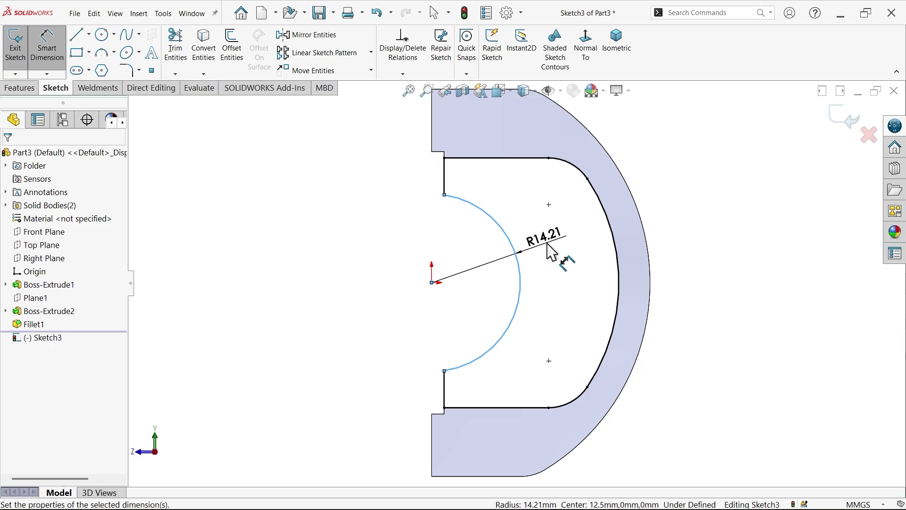
left_click(548, 245)
type("15")
left_click(491, 226)
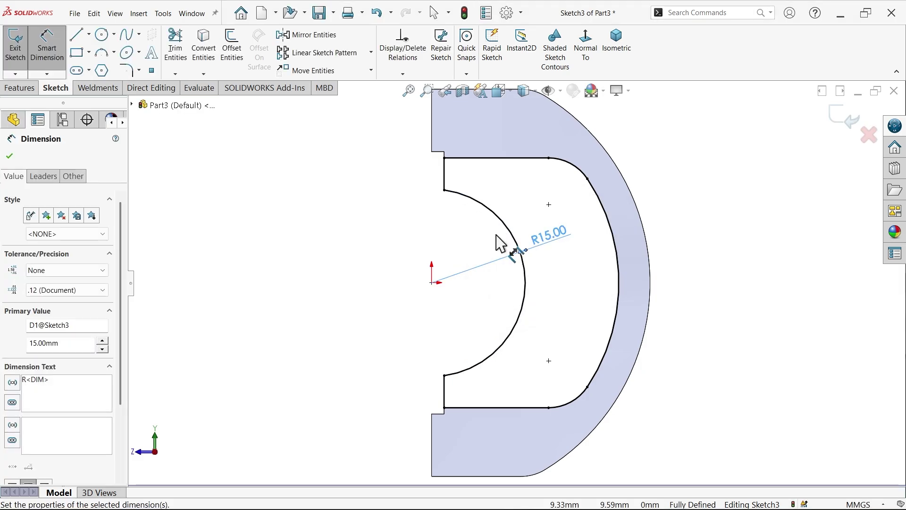
- Extrude the web profile 4 mm with the direction reversed so it goes into the holder
left_click(616, 41)
scroll(519, 347, "down", 3)
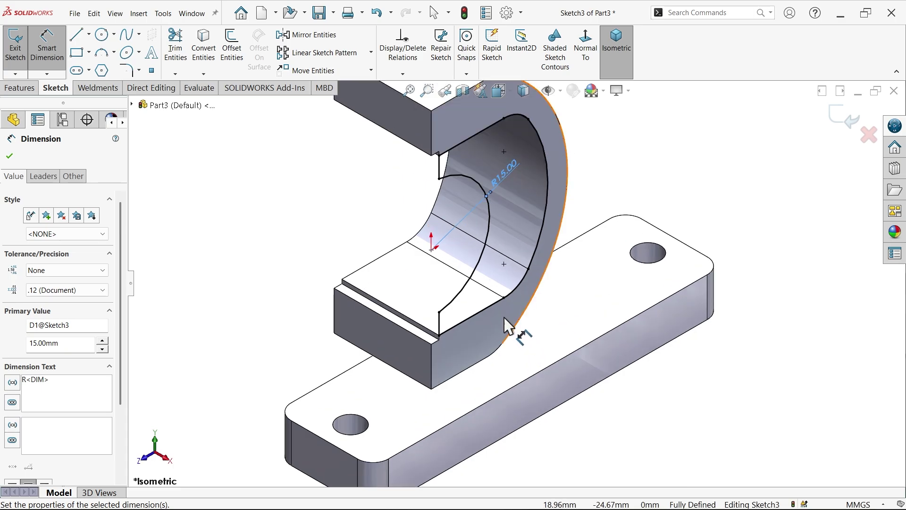
left_click(27, 87)
left_click(19, 47)
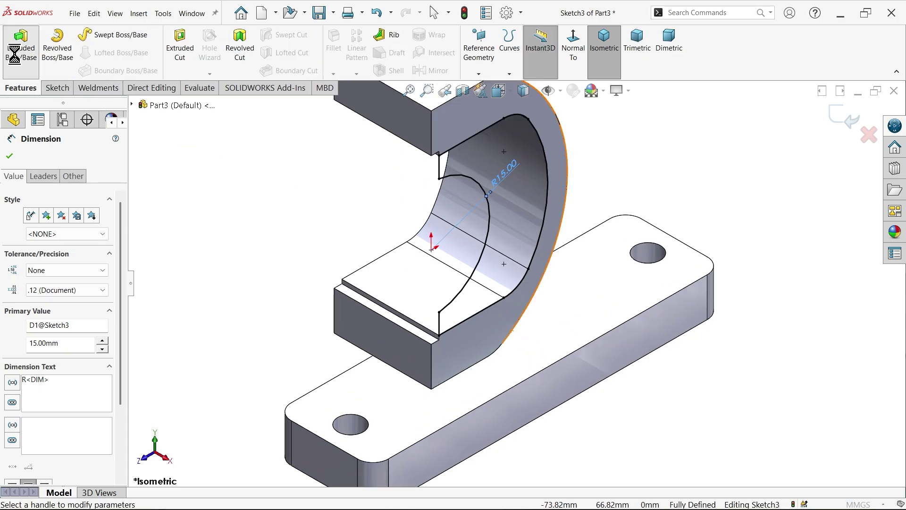
scroll(477, 215, "down", 3)
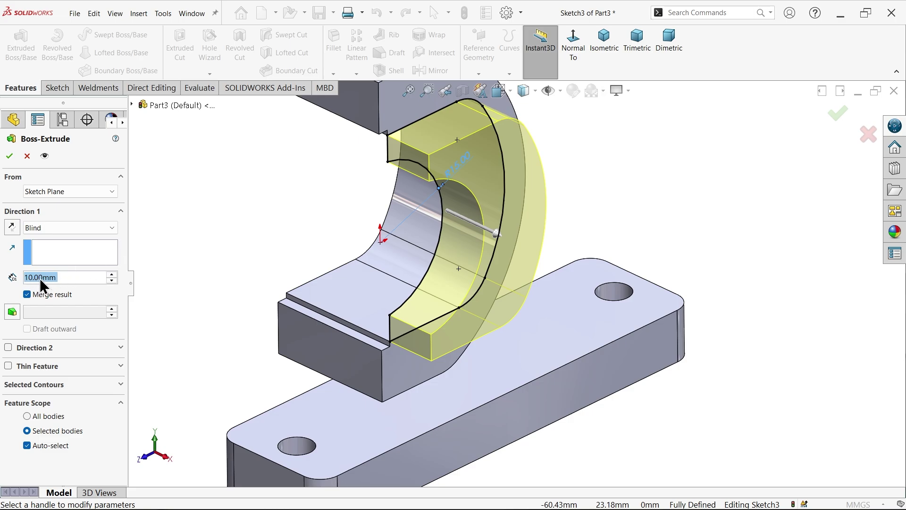
type("4")
key("Return")
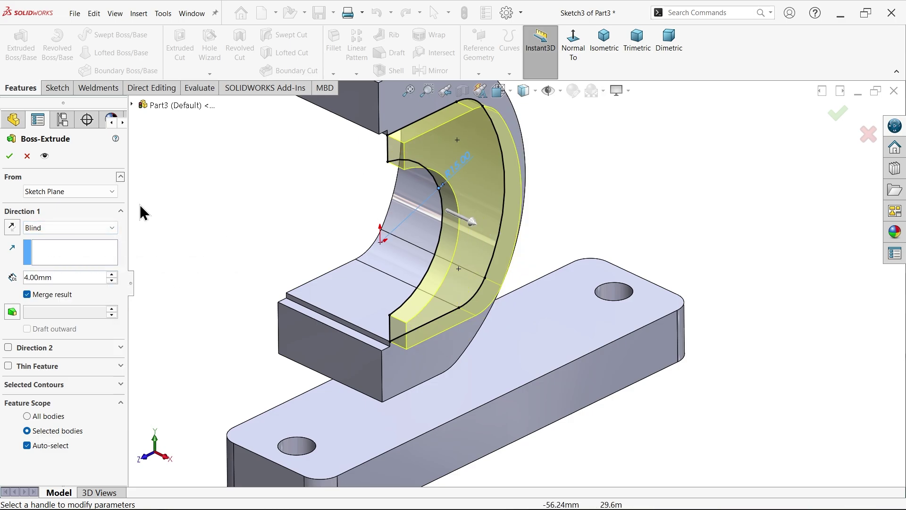
left_click(12, 228)
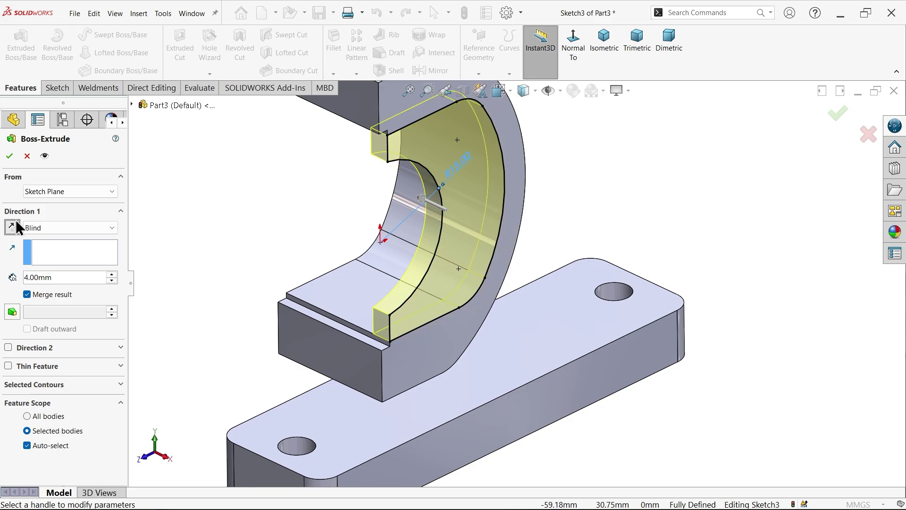
left_click(10, 157)
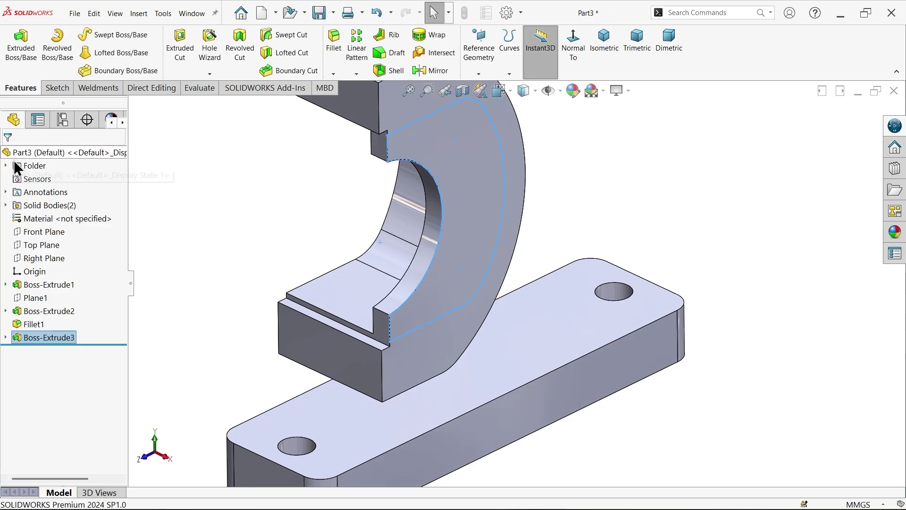
- Mirror the web extrusion about the Right Plane to the holder's opposite side
middle_click_drag(266, 180, 268, 203)
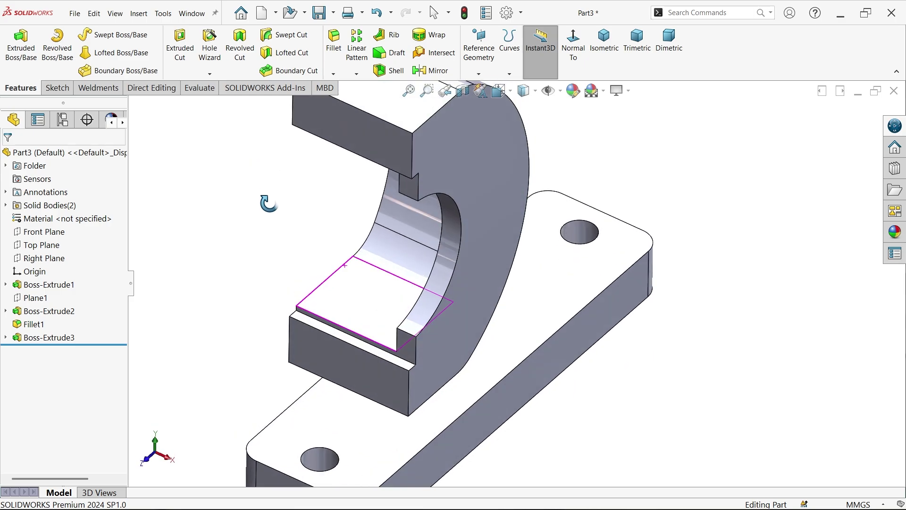
left_click(436, 69)
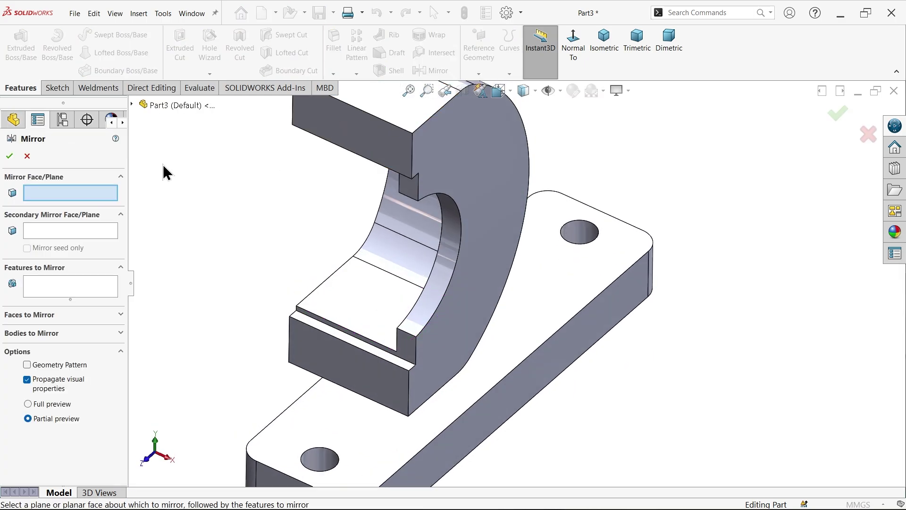
left_click(133, 104)
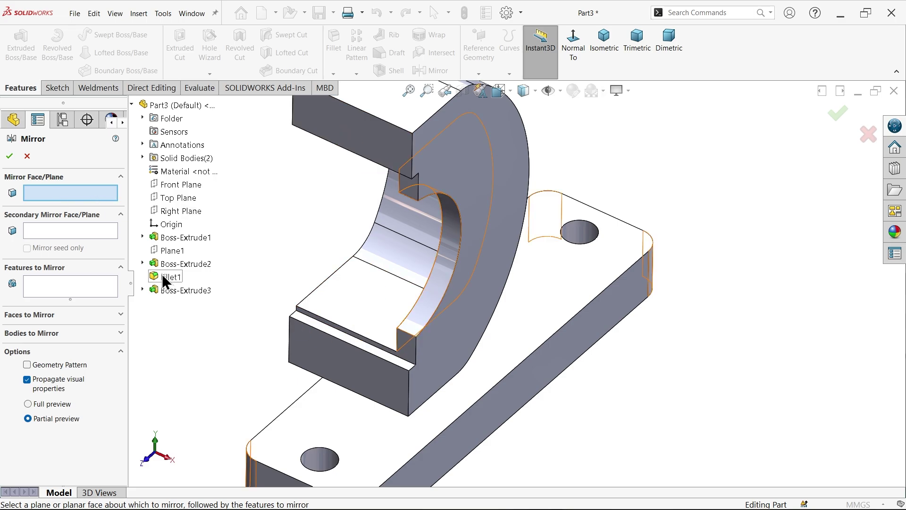
left_click(184, 211)
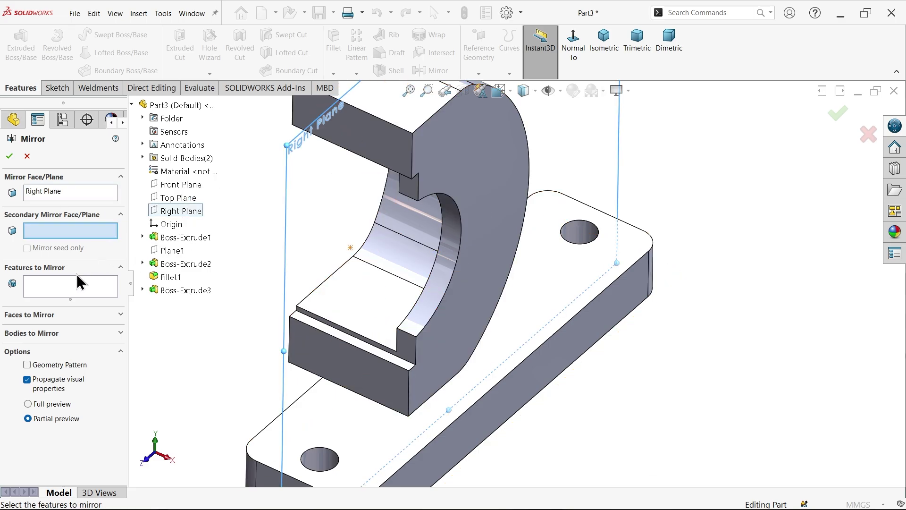
left_click(51, 283)
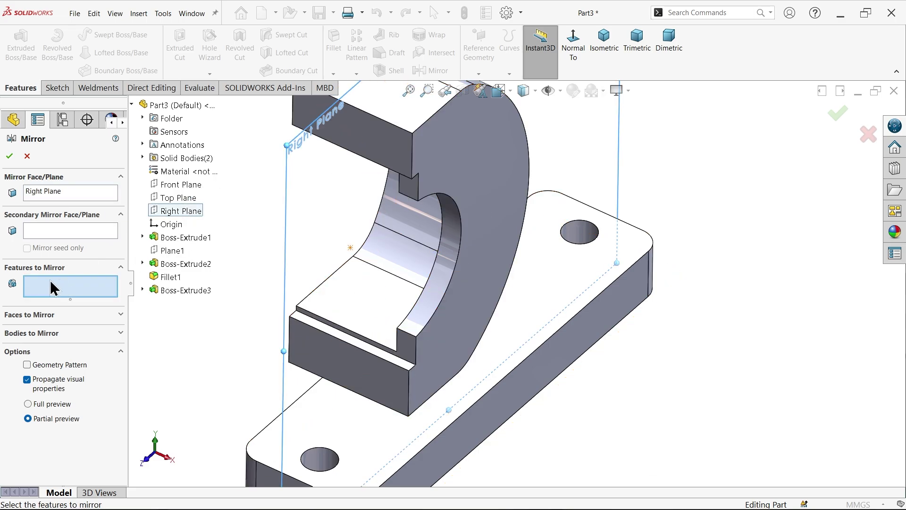
left_click(181, 293)
scroll(376, 238, "up", 1)
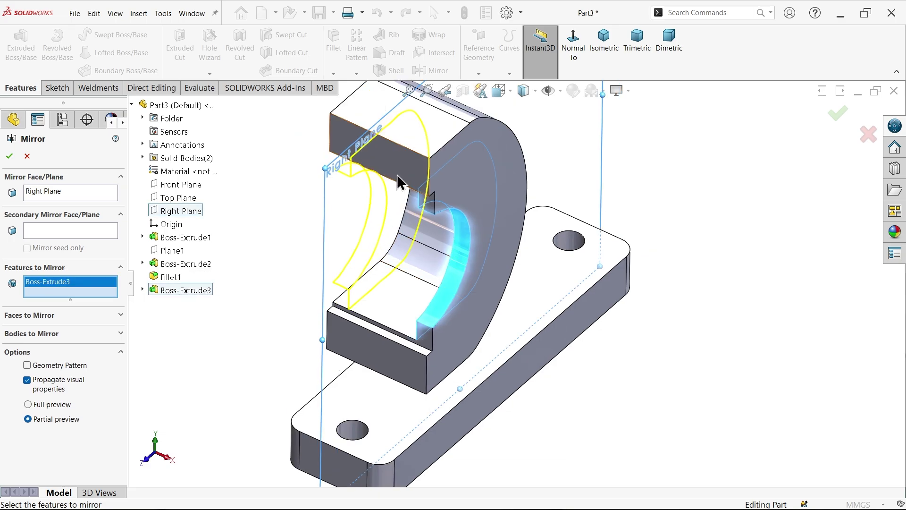
left_click(10, 154)
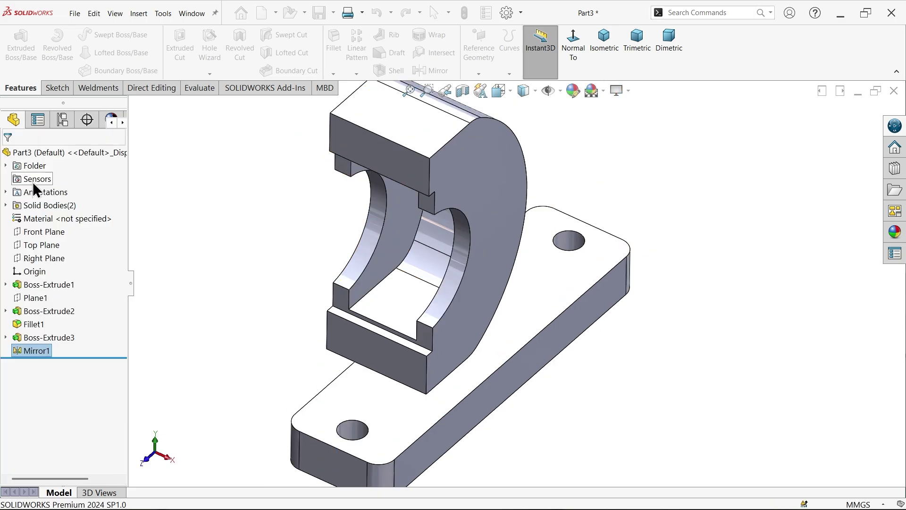
- Switch to the Exercise 251 drawing image and examine Section A-A for the rear boss's diameter and distance from the holder's front face
mouse_move(305, 301)
middle_mouse_down()
mouse_move(297, 218)
mouse_move(330, 233)
mouse_move(282, 241)
middle_mouse_up()
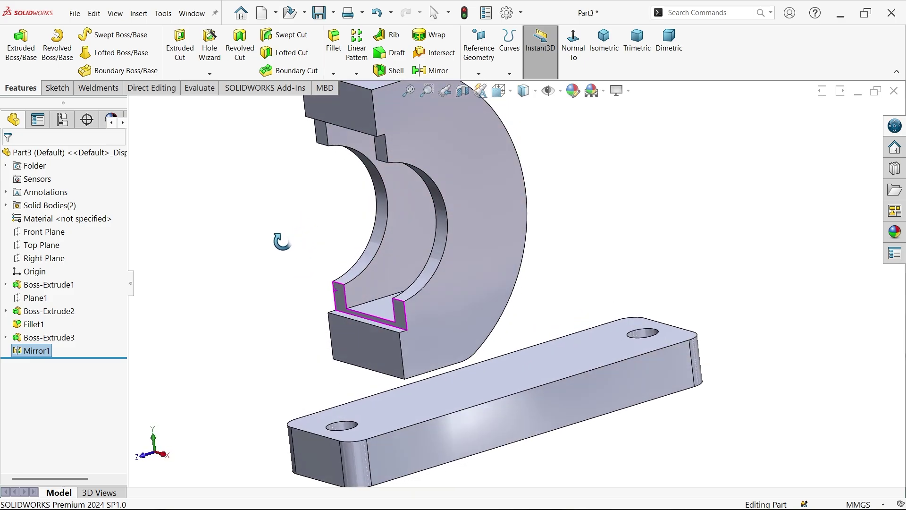
key("alt+Tab")
scroll(433, 304, "up", 3)
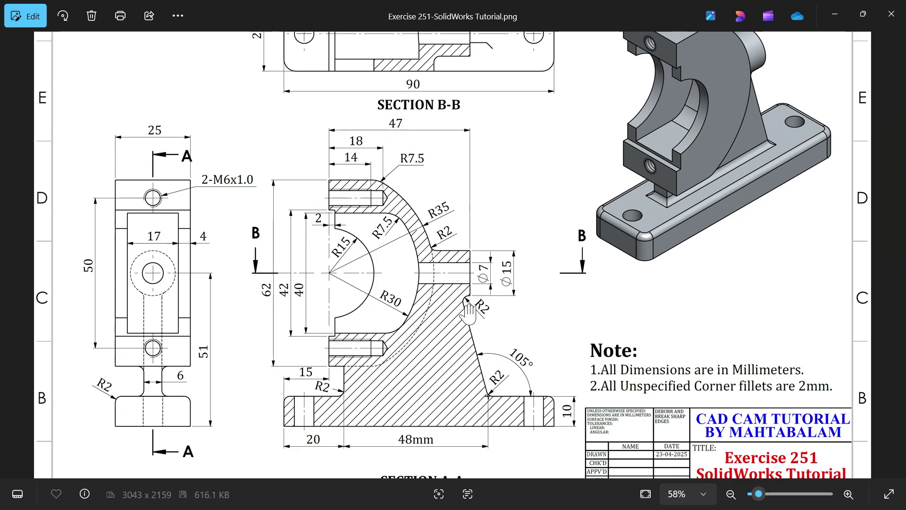
scroll(467, 318, "down", 1)
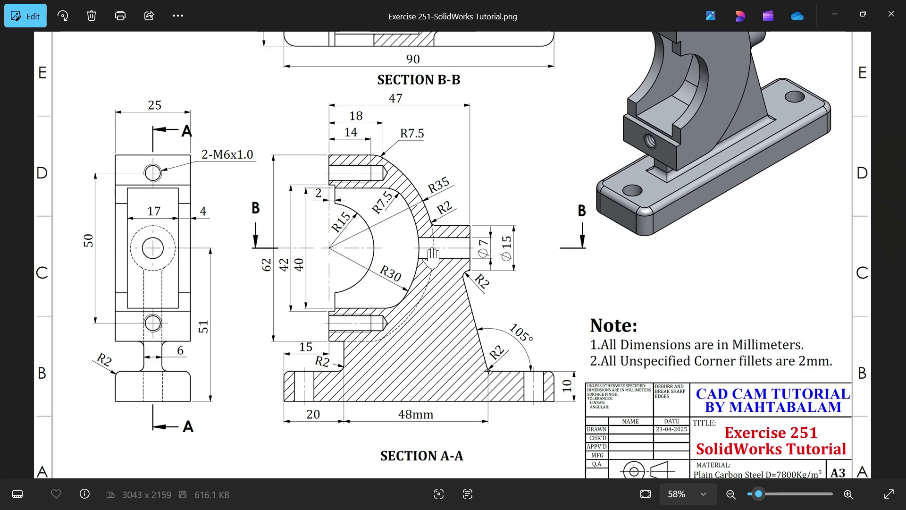
left_click(841, 19)
- Create a reference plane offset 47 mm from the holder's upper front face, flipped towards the rear
key("ctrl+7")
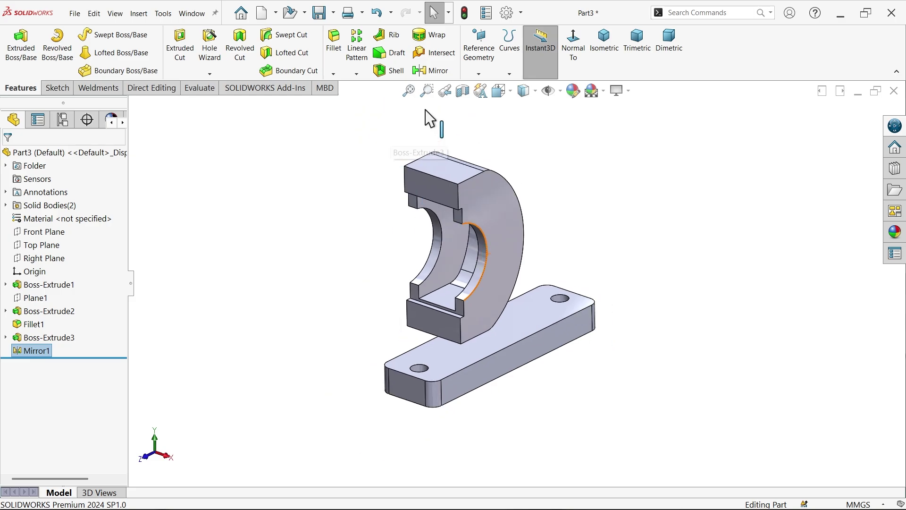
left_click(479, 74)
left_click(488, 86)
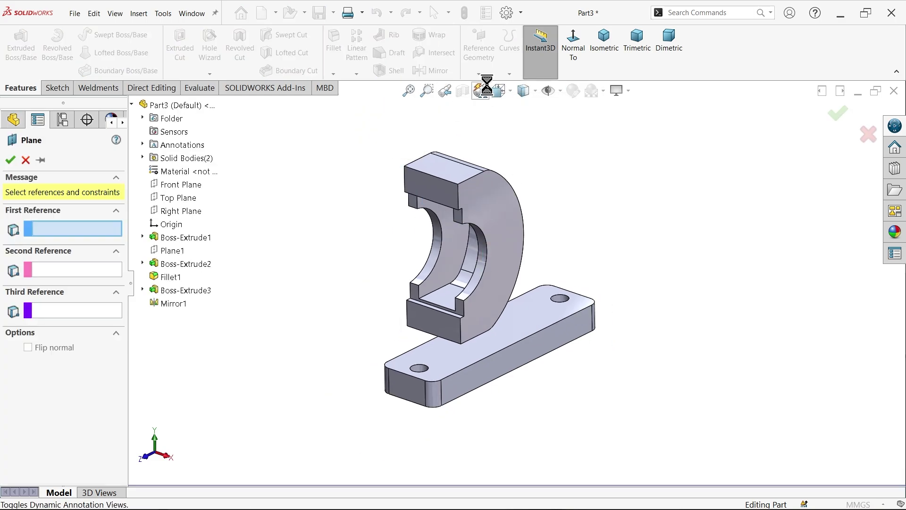
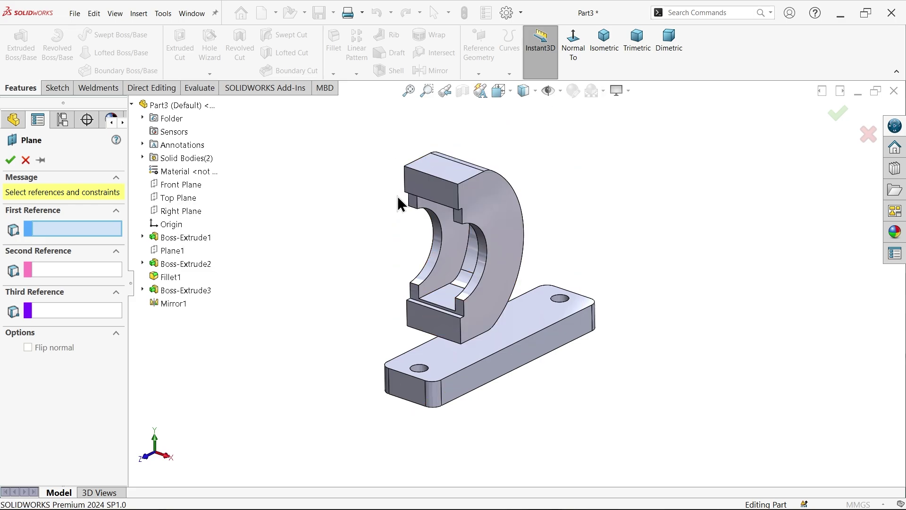
left_click(435, 188)
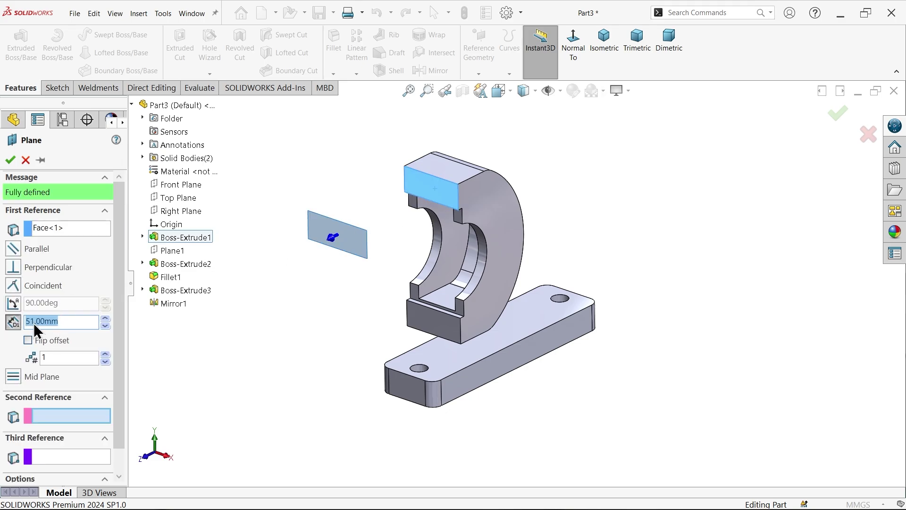
type("47")
key("Return")
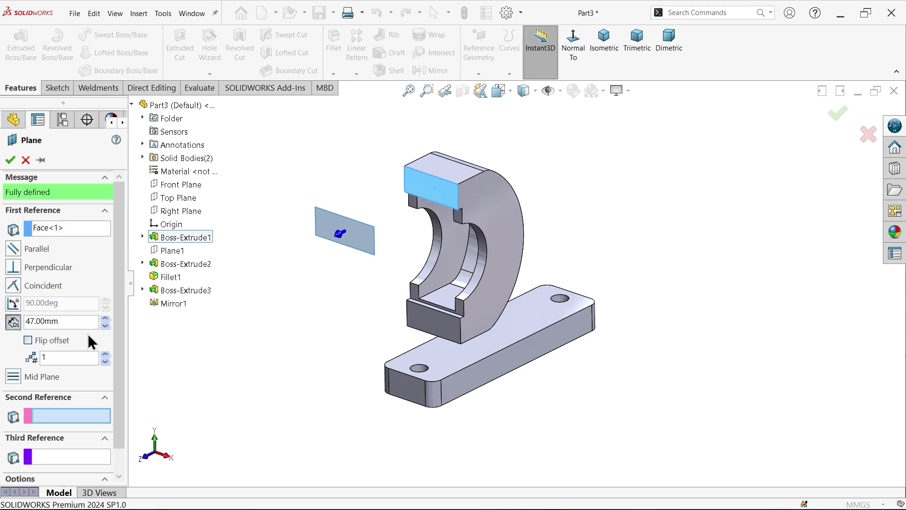
left_click(38, 341)
middle_click_drag(558, 213, 574, 217)
scroll(548, 179, "down", 3)
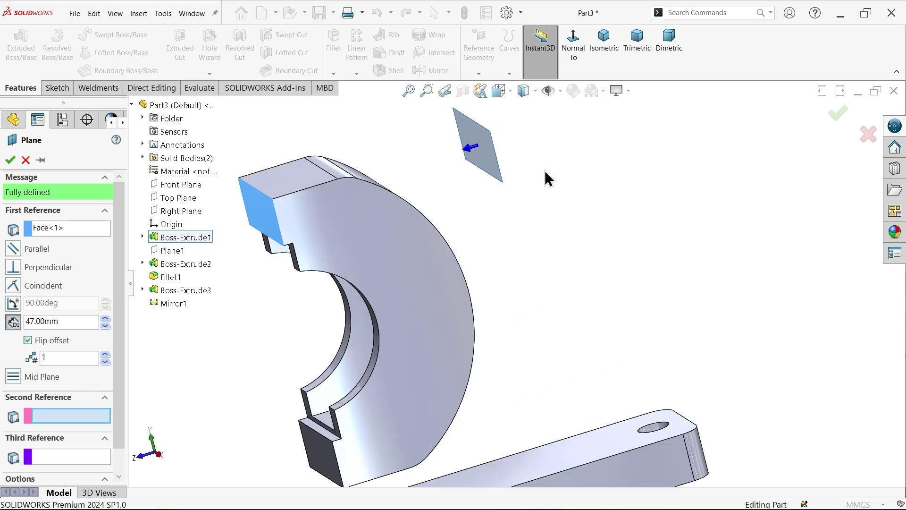
left_click(10, 159)
- Start a sketch on the new offset plane and draw a circle about 22 mm in diameter centred on the origin
left_click(57, 89)
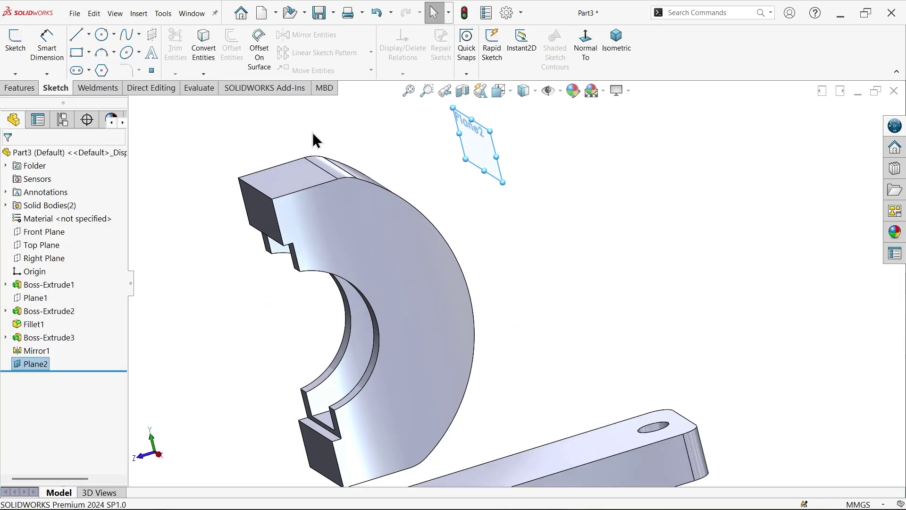
left_click(15, 52)
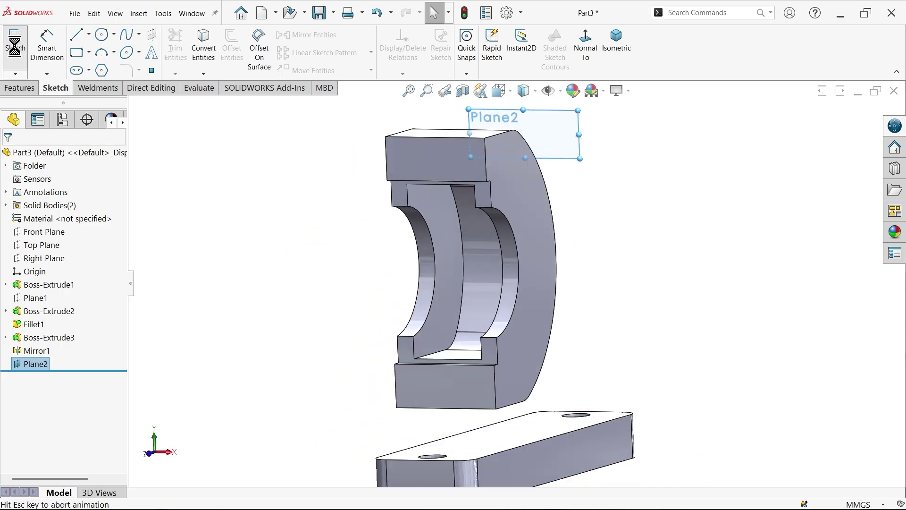
left_click(102, 35)
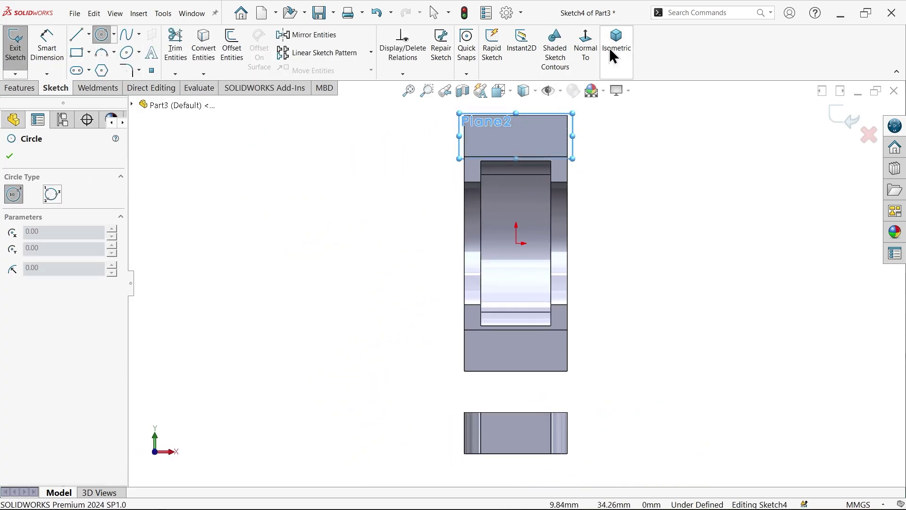
left_click(588, 47)
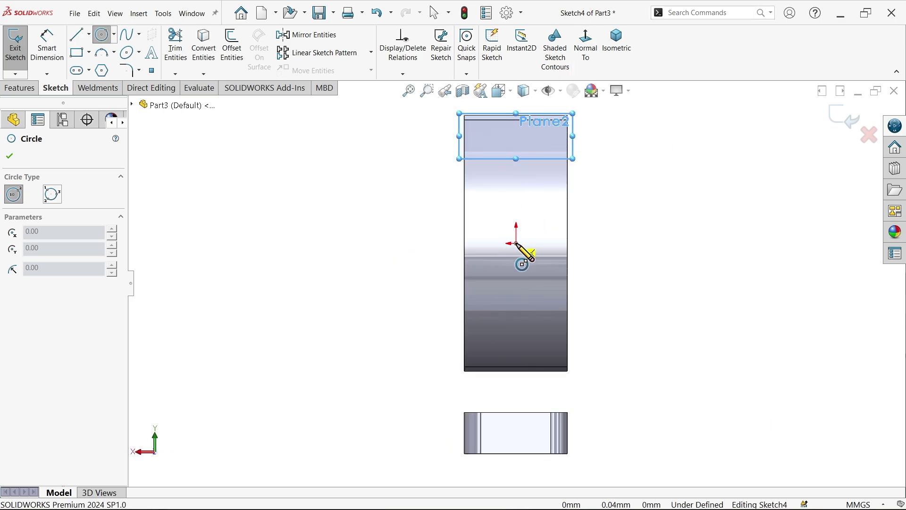
left_click_drag(516, 243, 516, 289)
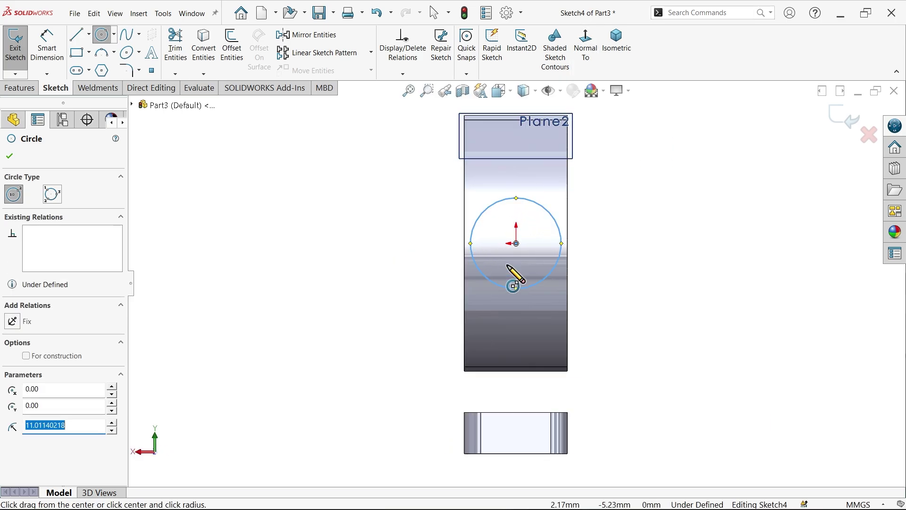
- Dimension the circle with a diameter of 15 mm
left_click(46, 44)
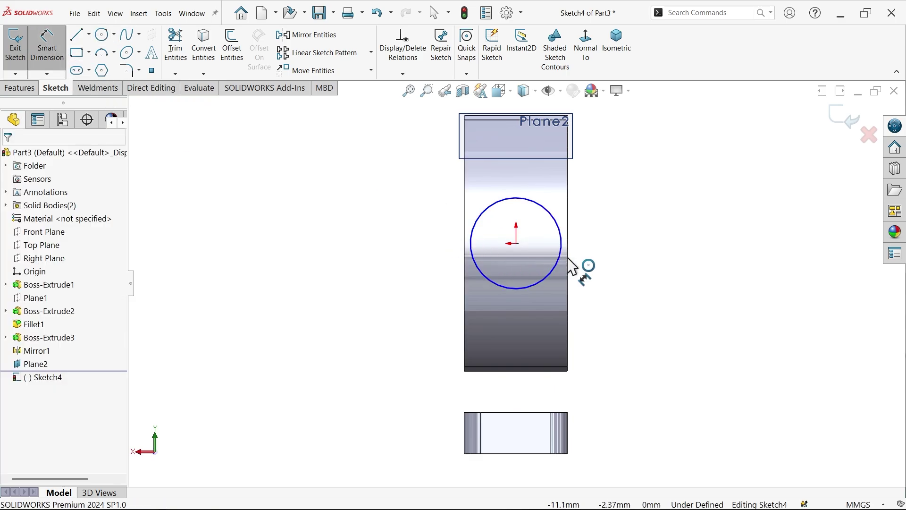
left_click(563, 266)
left_click(637, 255)
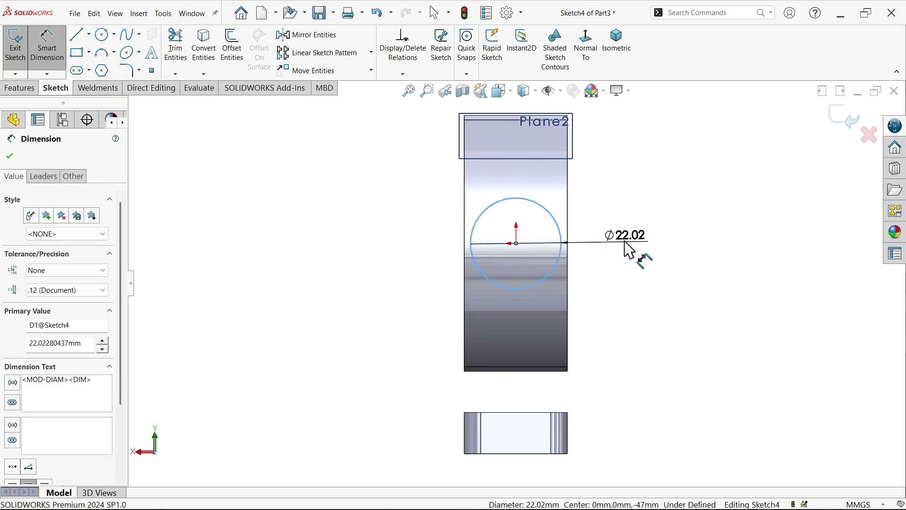
type("15")
left_click(573, 223)
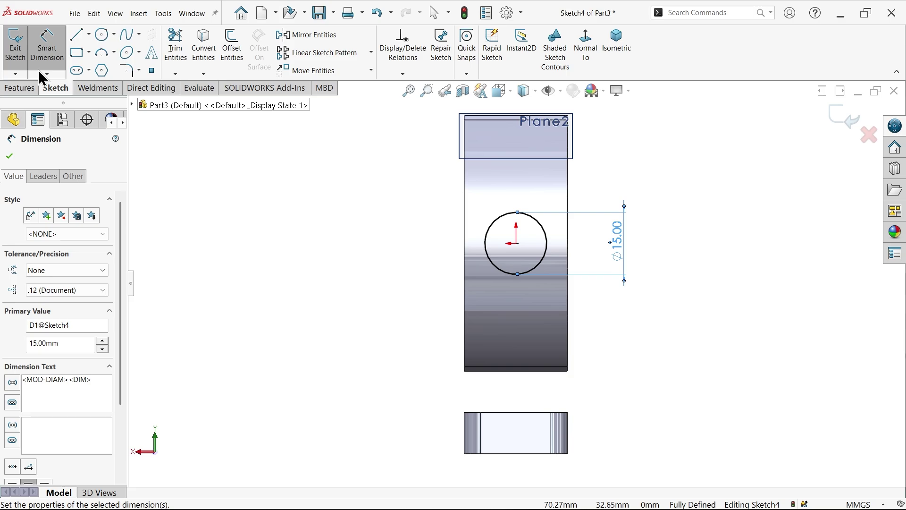
- Extrude the 15 mm circle as a merged boss from the sketch plane up to the next surface of the holder
left_click(18, 88)
left_click(19, 52)
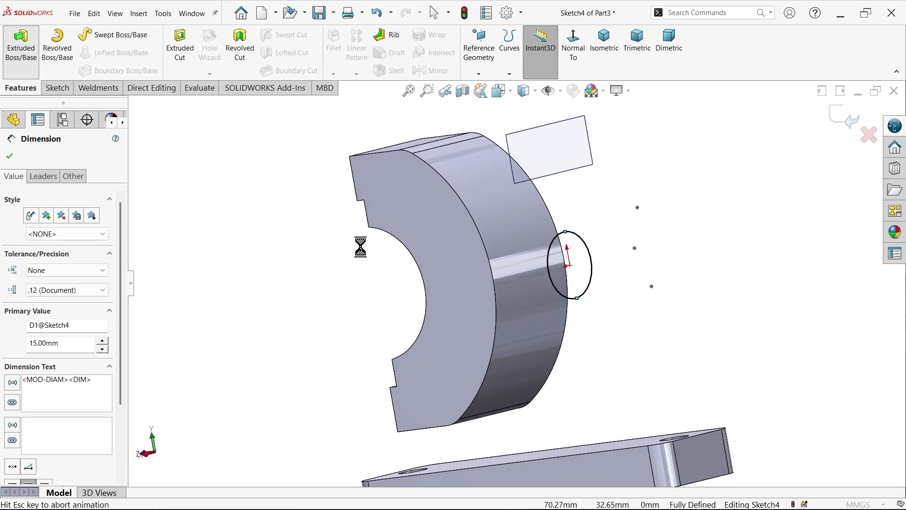
middle_click_drag(532, 327, 475, 344)
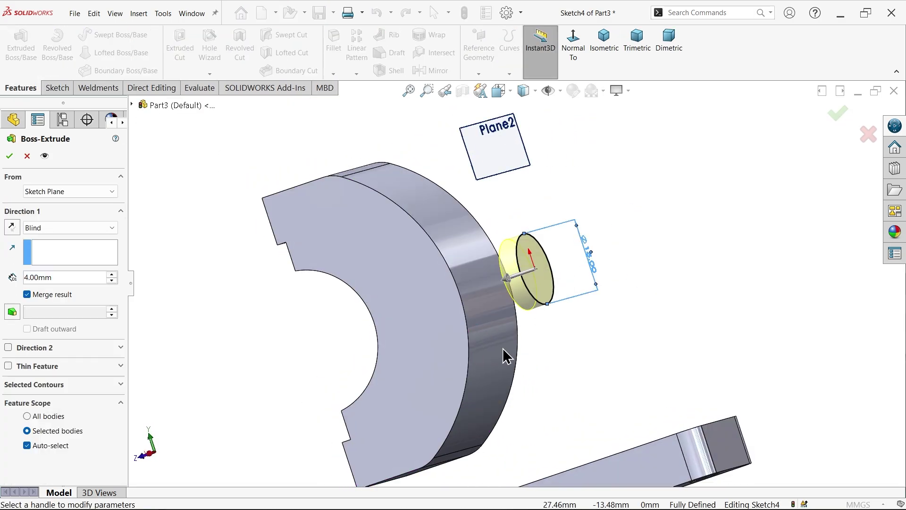
scroll(504, 350, "down", 1)
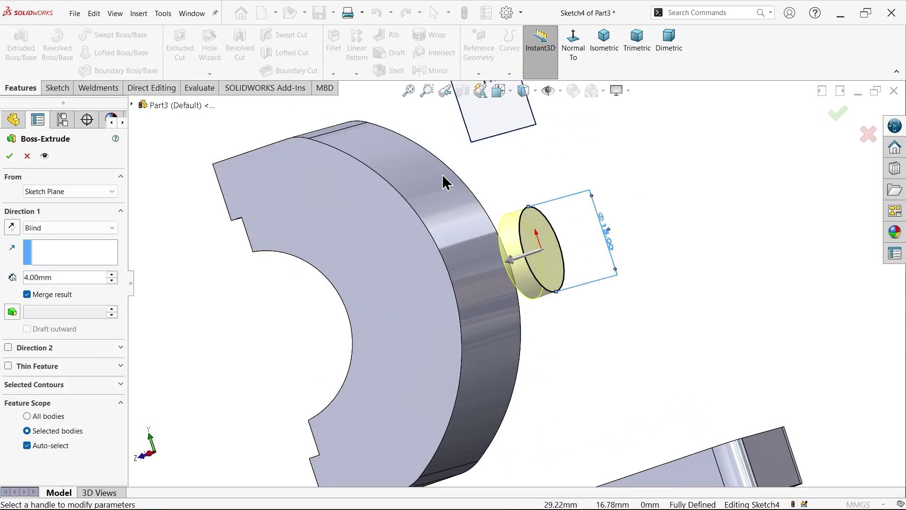
left_click(47, 229)
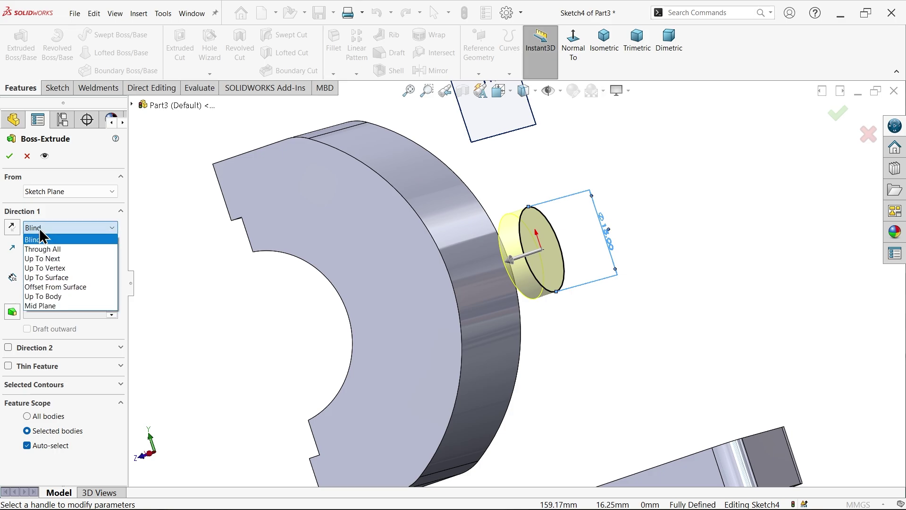
left_click(47, 259)
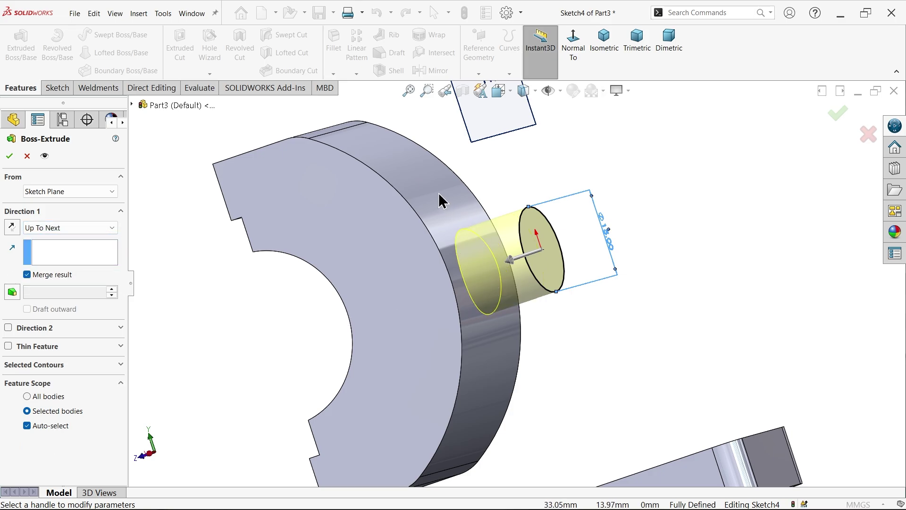
left_click(9, 157)
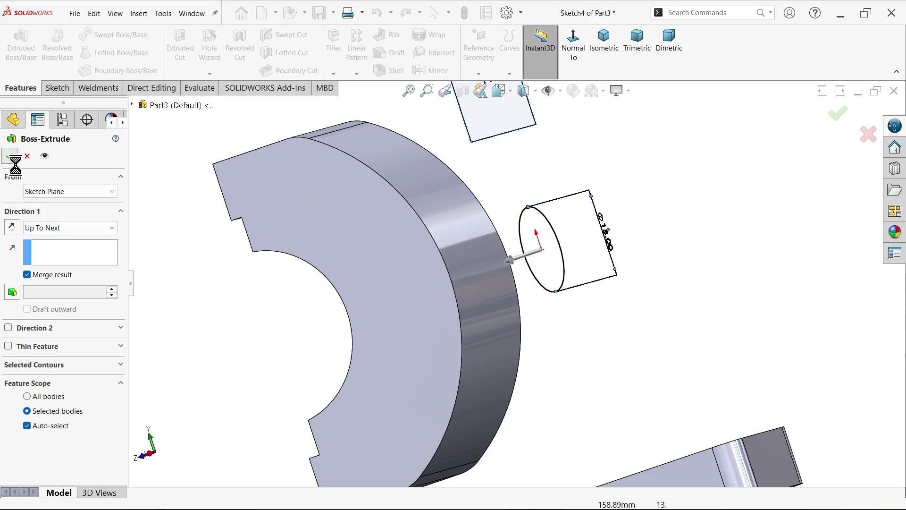
middle_click_drag(160, 274, 195, 291)
left_click(205, 282)
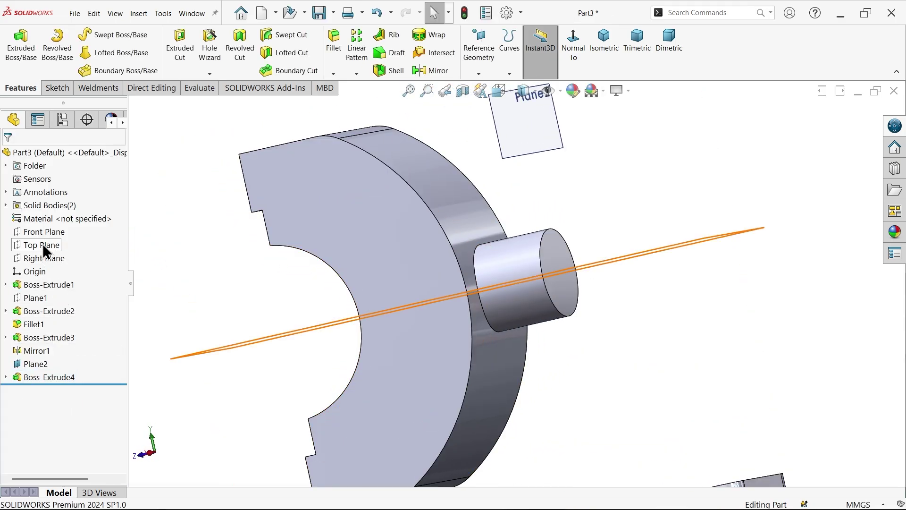
- Sketch a rib outline on the Right Plane: 10 mm vertical from the holder, line along the base, about 45 mm slanted line, about 5 mm horizontal
left_click(44, 257)
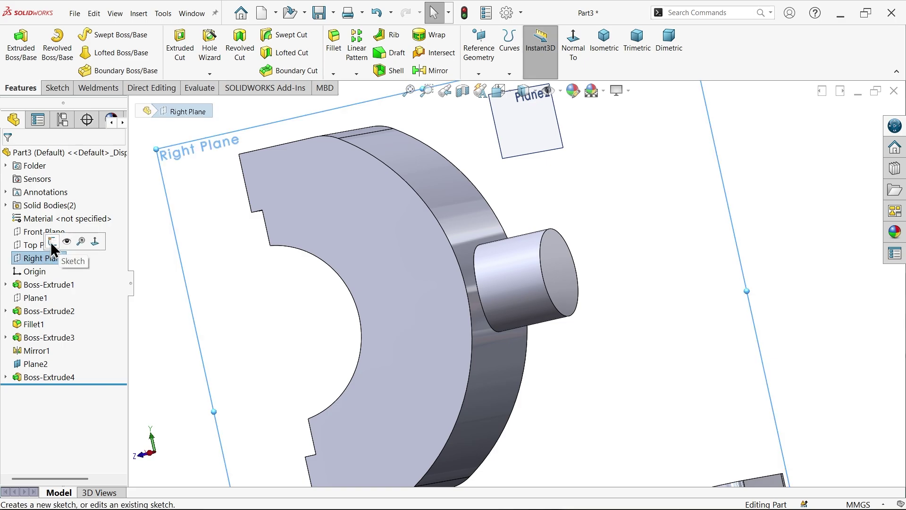
left_click(52, 247)
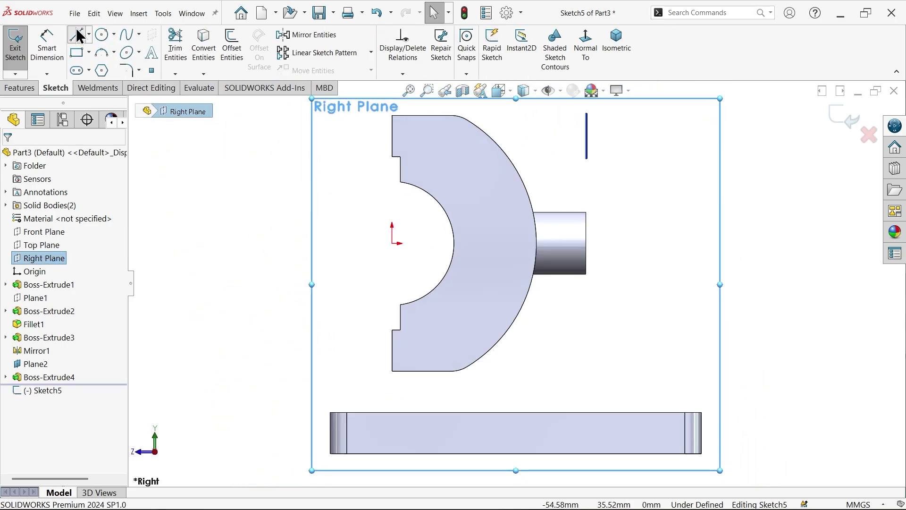
left_click(78, 35)
scroll(425, 399, "down", 2)
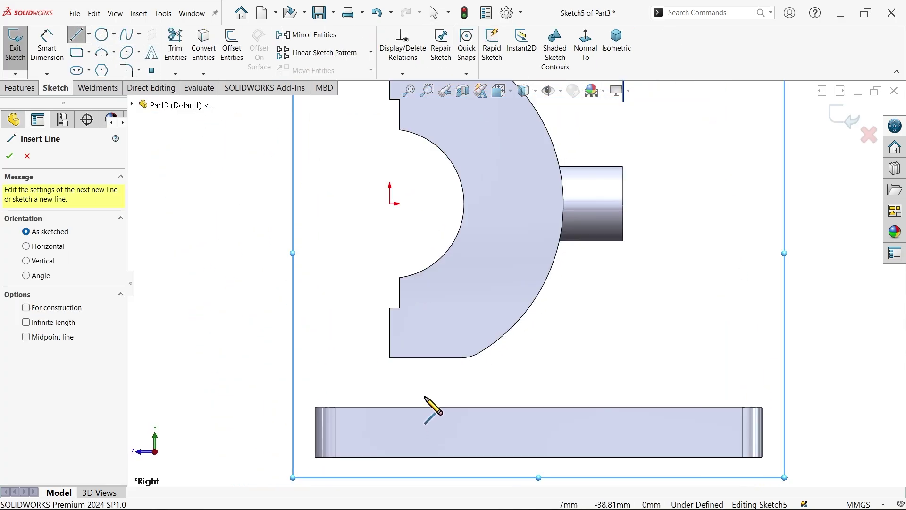
left_click(415, 358)
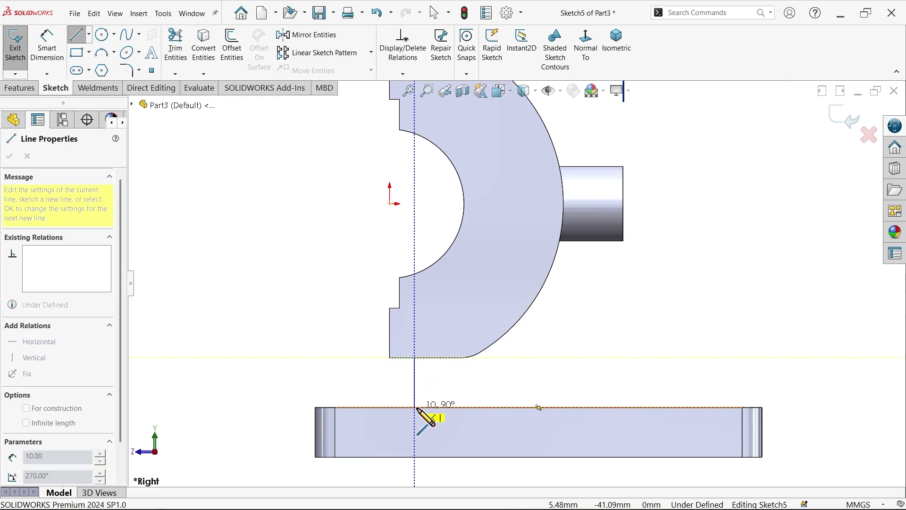
left_click(415, 407)
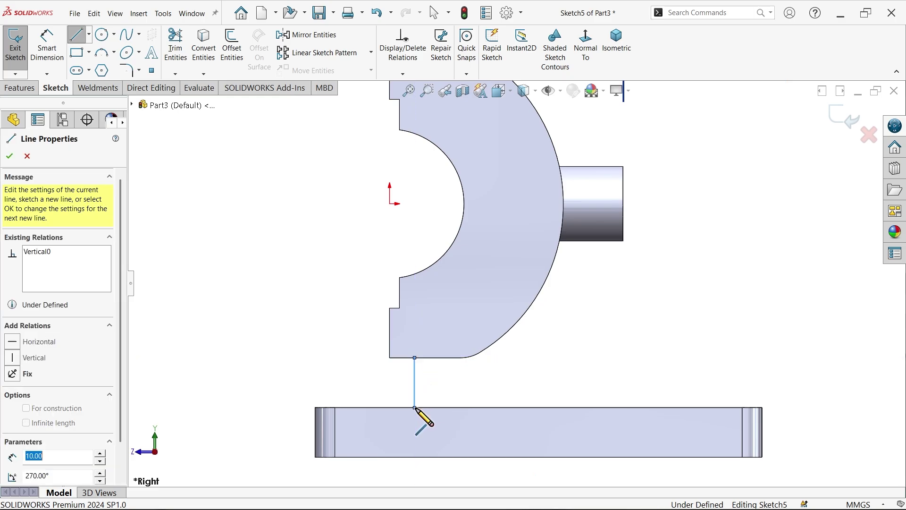
left_click(679, 407)
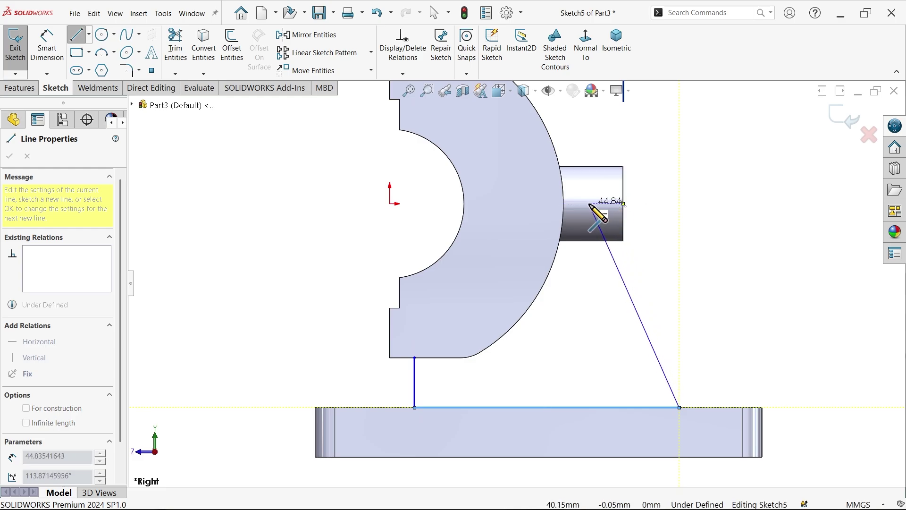
left_click(590, 204)
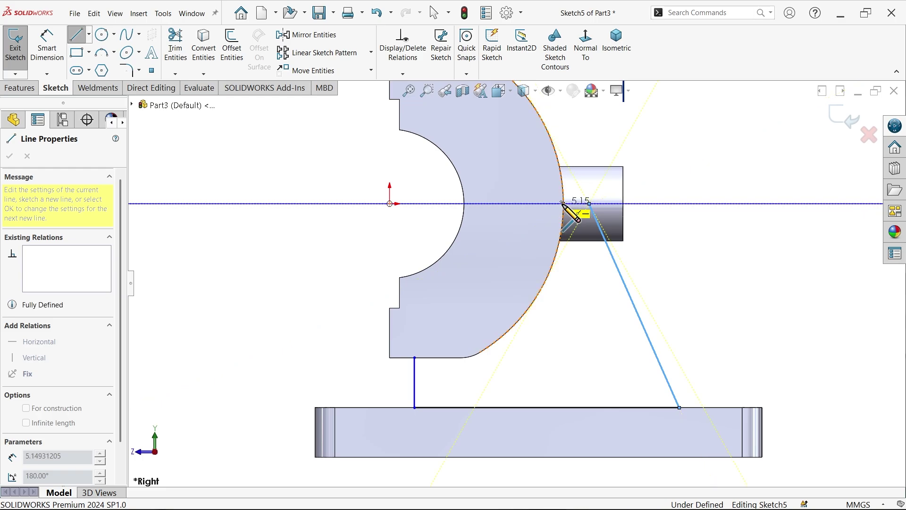
left_click(563, 203)
key("Escape")
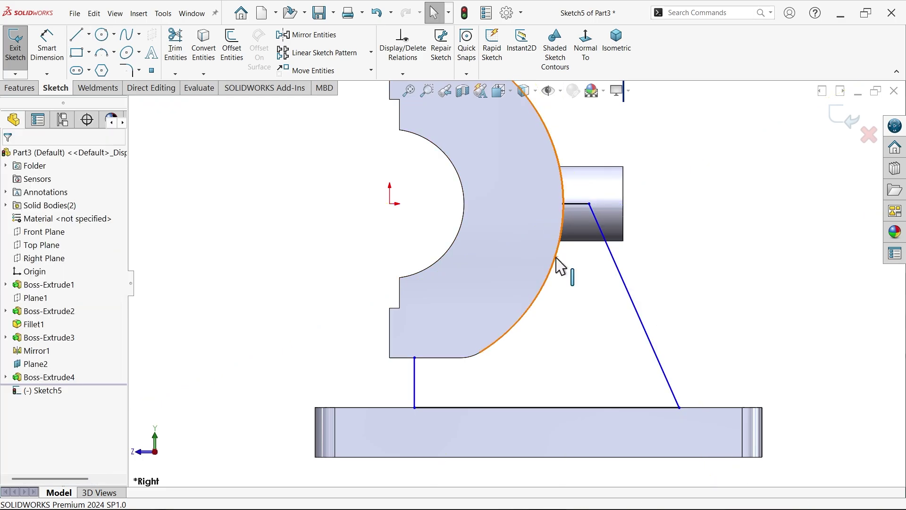
- Convert the holder's tangent chain of outer edges into sketch entities
left_click(556, 257)
right_click(556, 257)
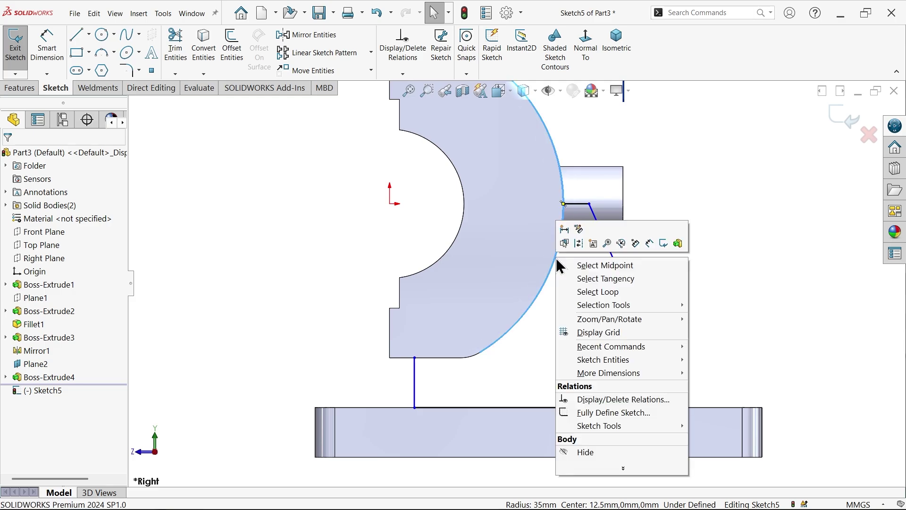
left_click(609, 282)
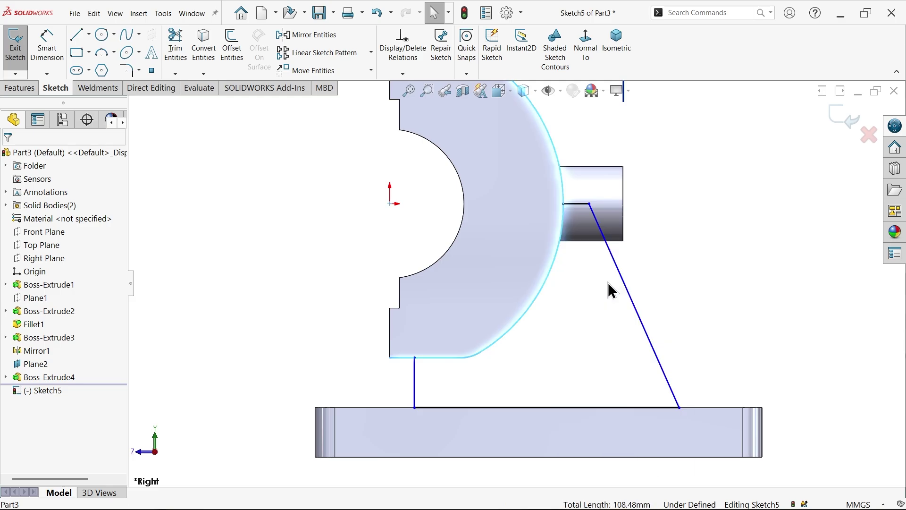
left_click(203, 45)
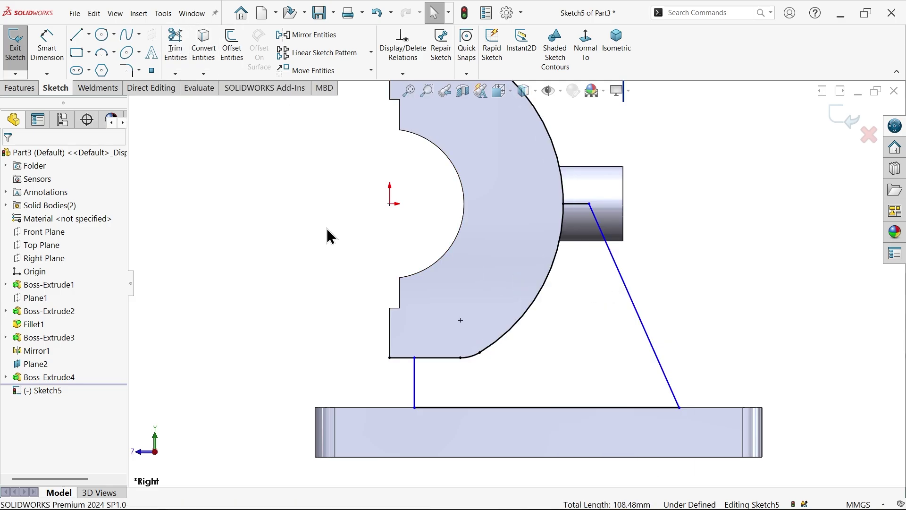
- Power-trim the converted holder edges that lie outside the rib outline, at the lower front corner and above the boss centreline
left_click(175, 47)
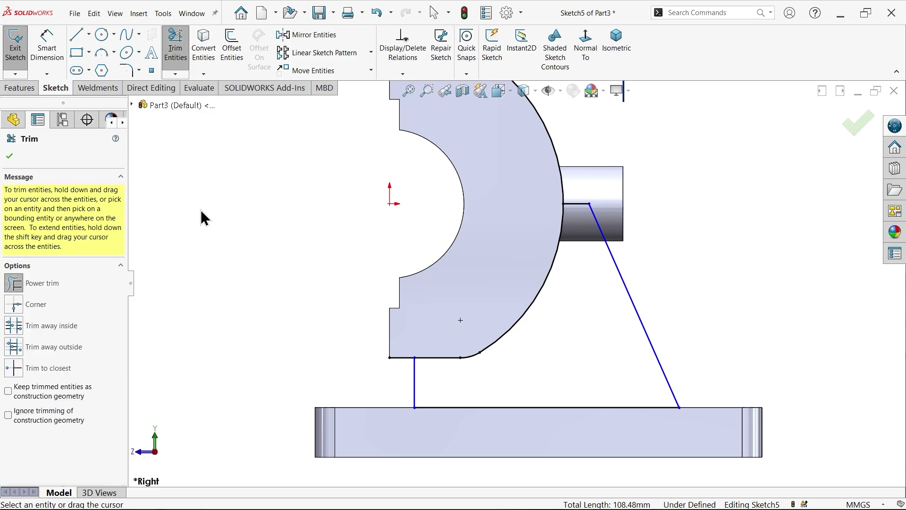
scroll(434, 371, "down", 3)
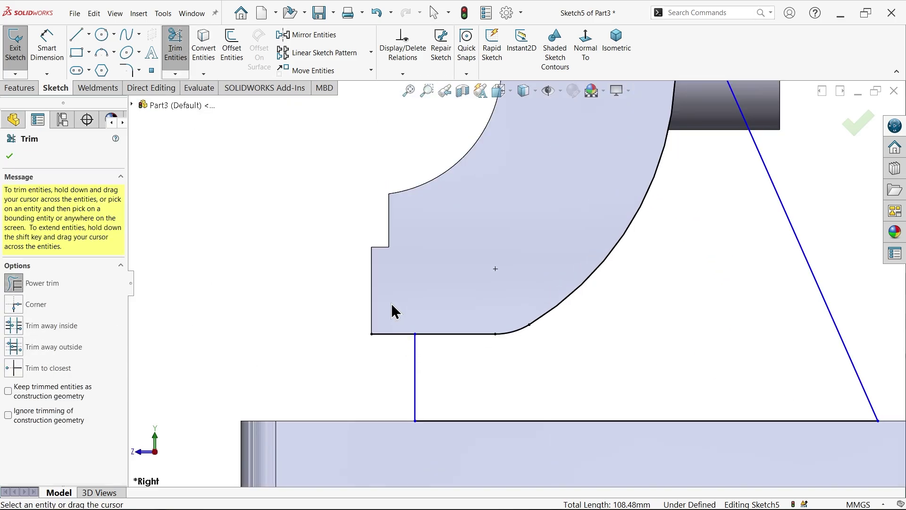
scroll(492, 315, "up", 5)
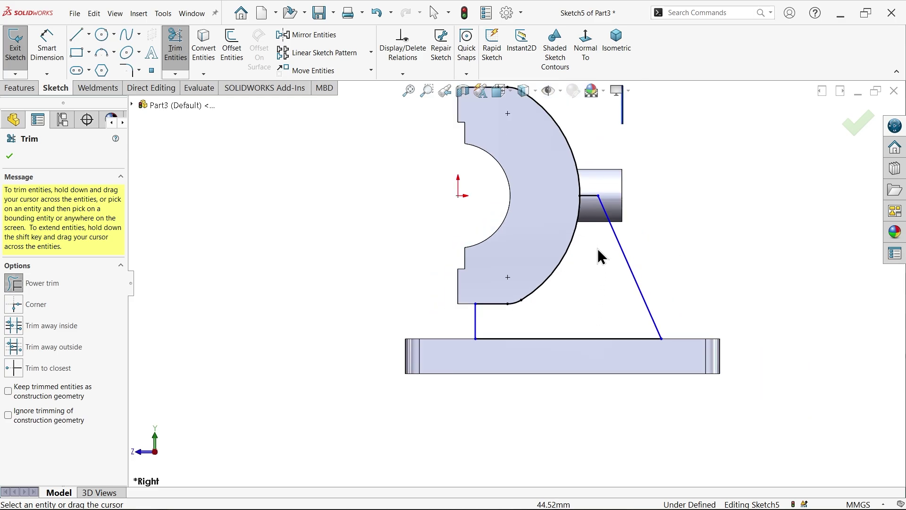
scroll(461, 156, "down", 3)
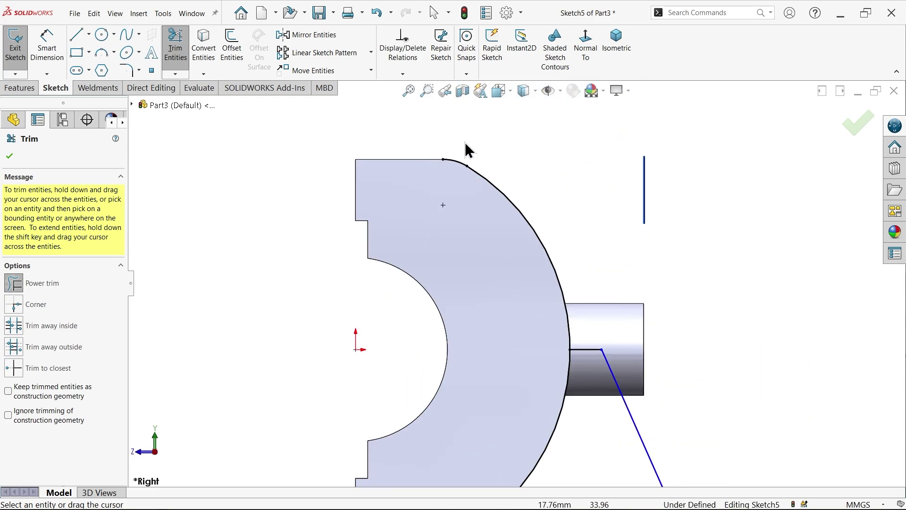
left_click_drag(533, 180, 491, 241)
scroll(478, 273, "up", 5)
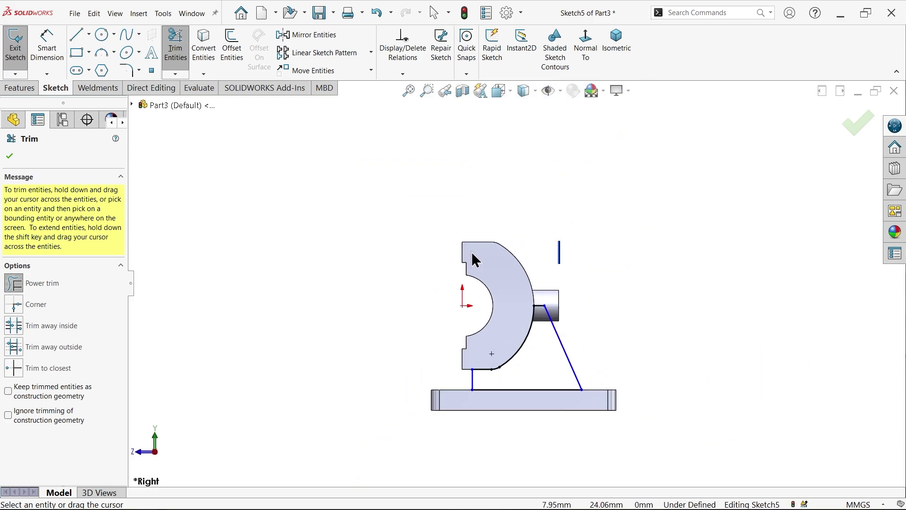
scroll(499, 264, "down", 3)
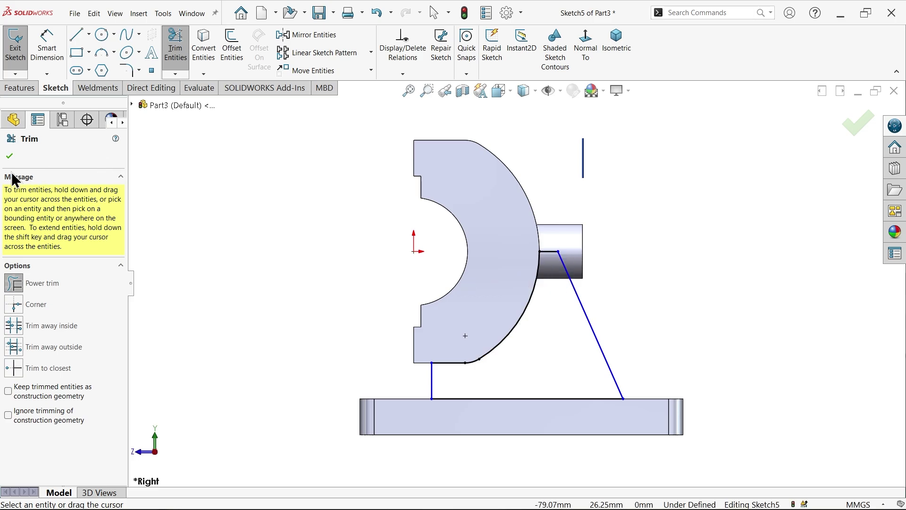
left_click(10, 157)
- Dimension the angle between the slanted rear line and the base's top edge as 105°
left_click(46, 42)
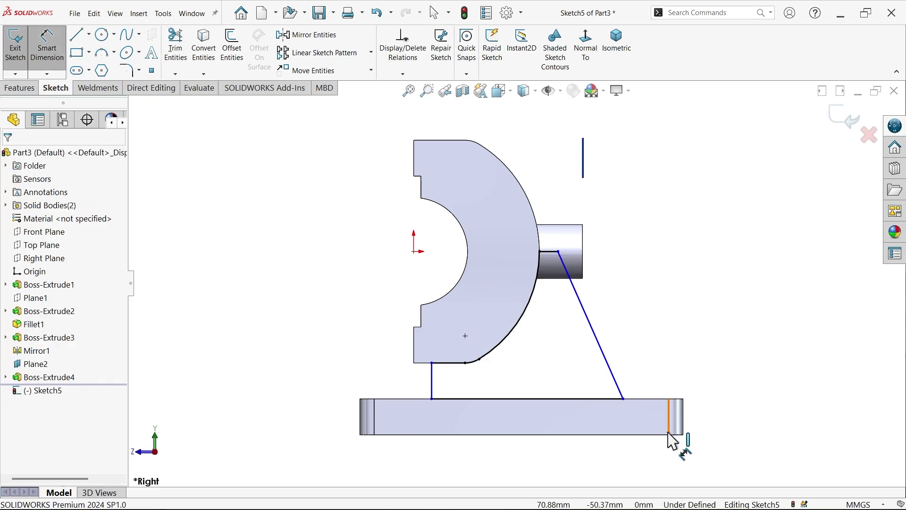
scroll(677, 441, "down", 2)
left_click(584, 364)
scroll(613, 373, "down", 2)
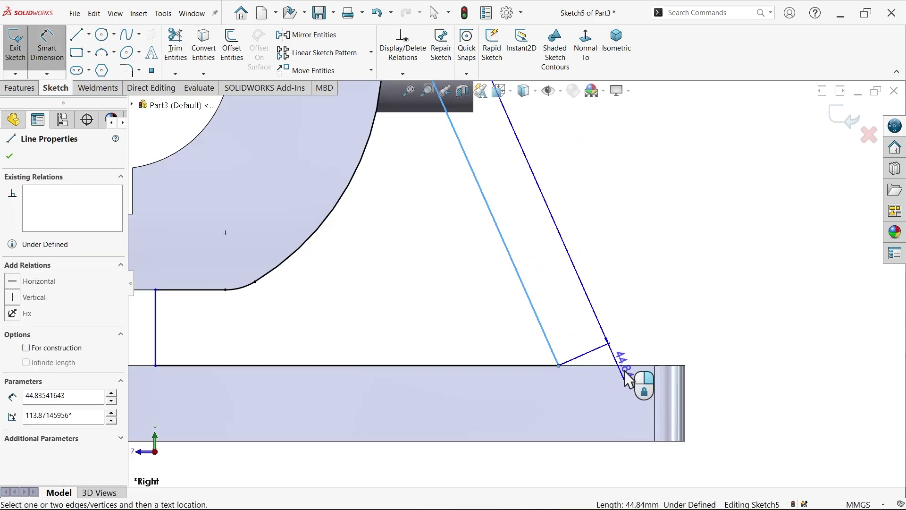
left_click(614, 366)
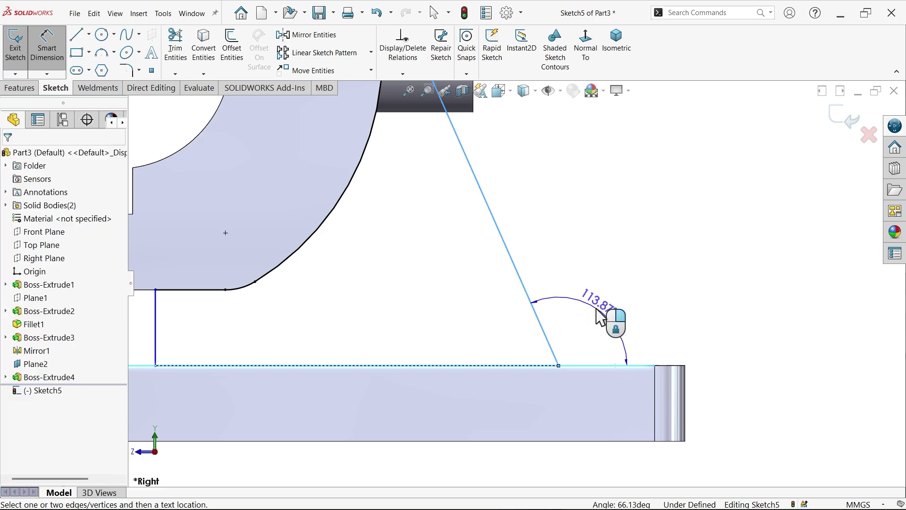
left_click(600, 313)
type("105")
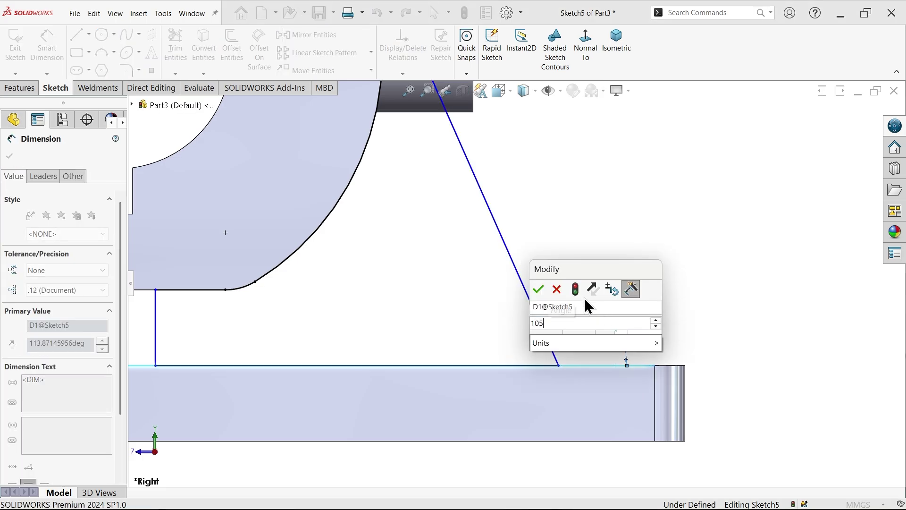
left_click(539, 289)
- Dimension the rib's vertical front line at 20 mm from the base plate's front end
scroll(451, 282, "up", 2)
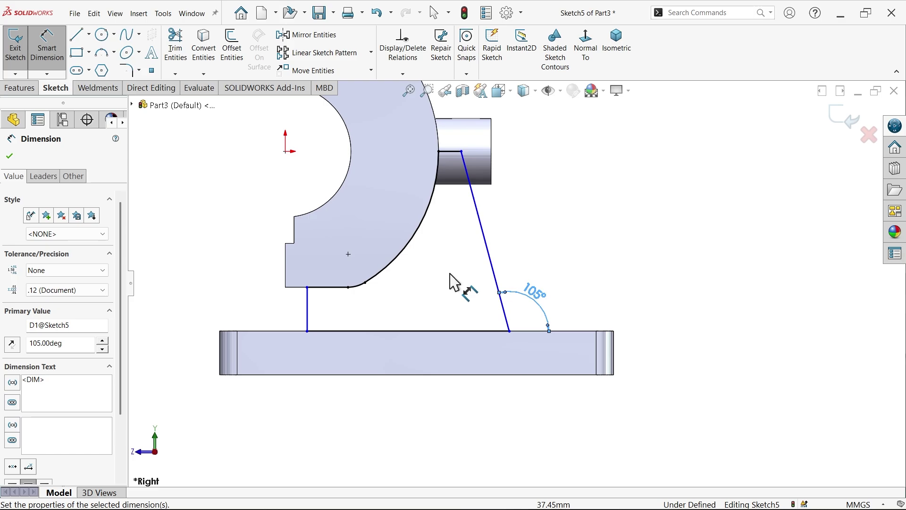
scroll(267, 332, "down", 2)
left_click(327, 315)
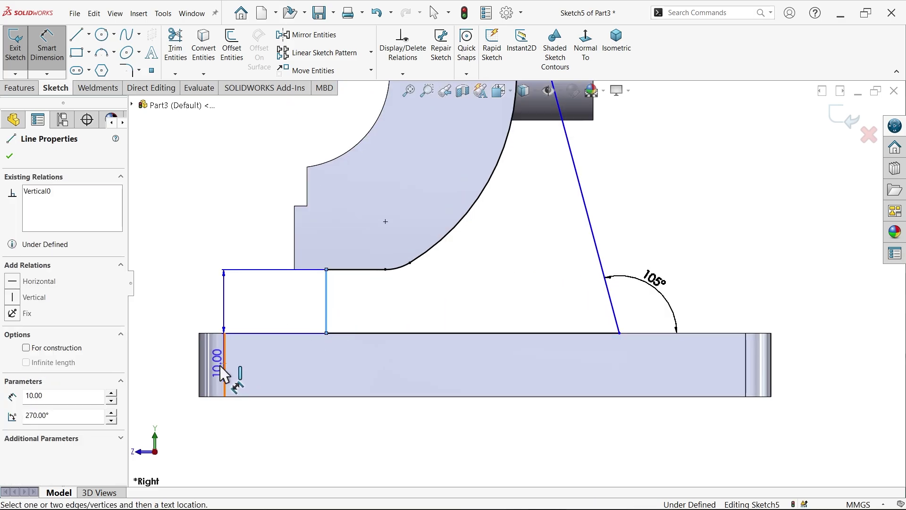
left_click(202, 376)
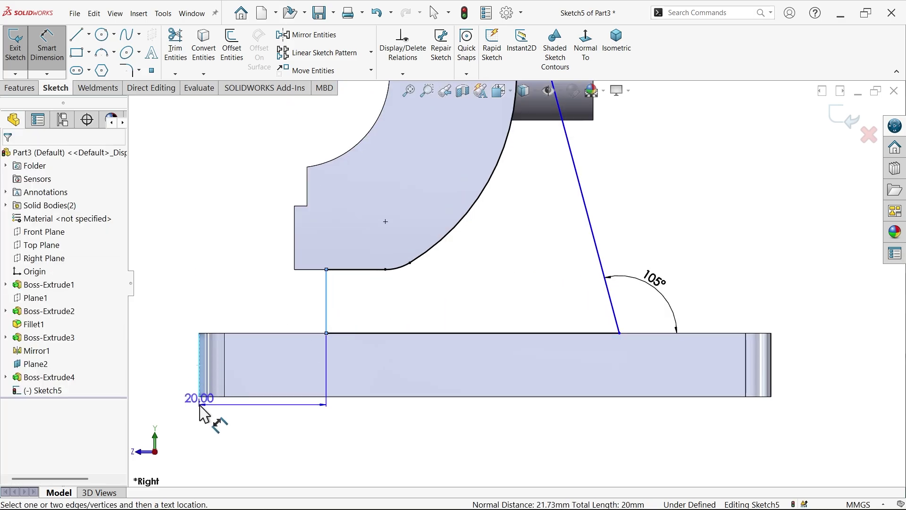
left_click(245, 421)
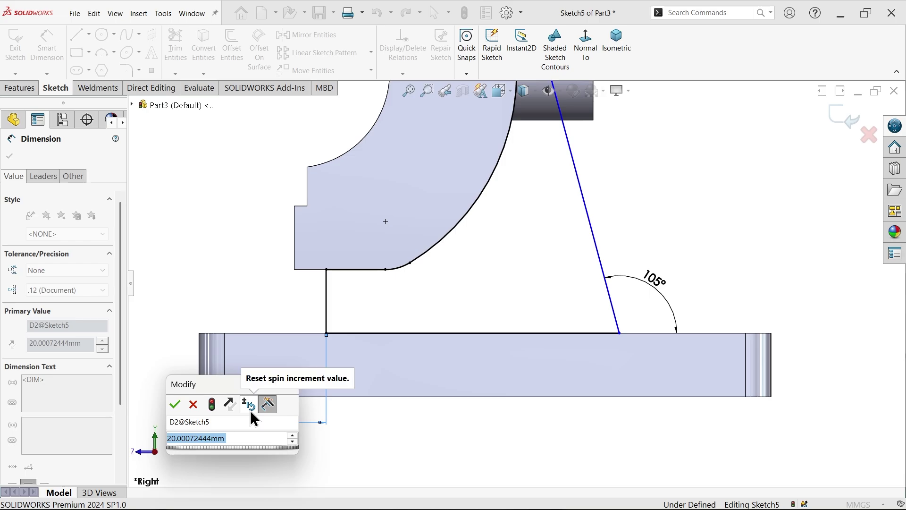
key("Return")
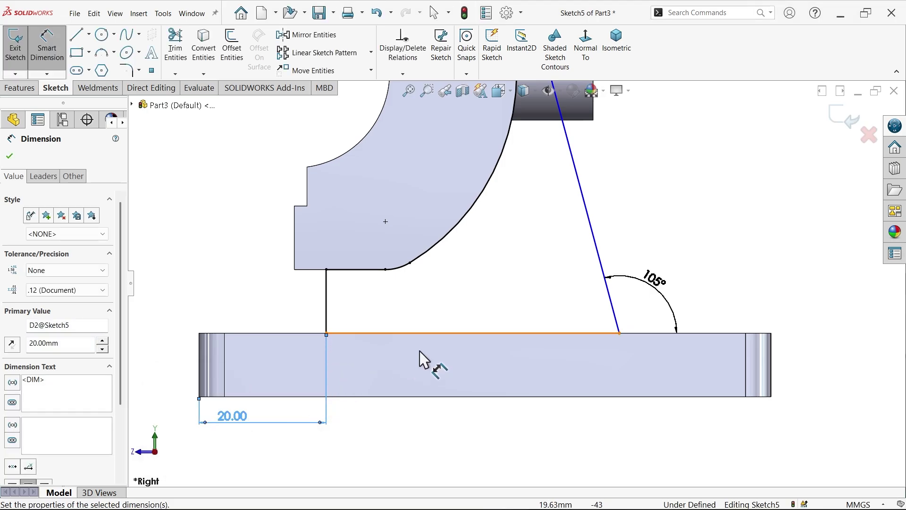
- Dimension the rib outline's bottom line along the base with a length of 48 mm
left_click(467, 378)
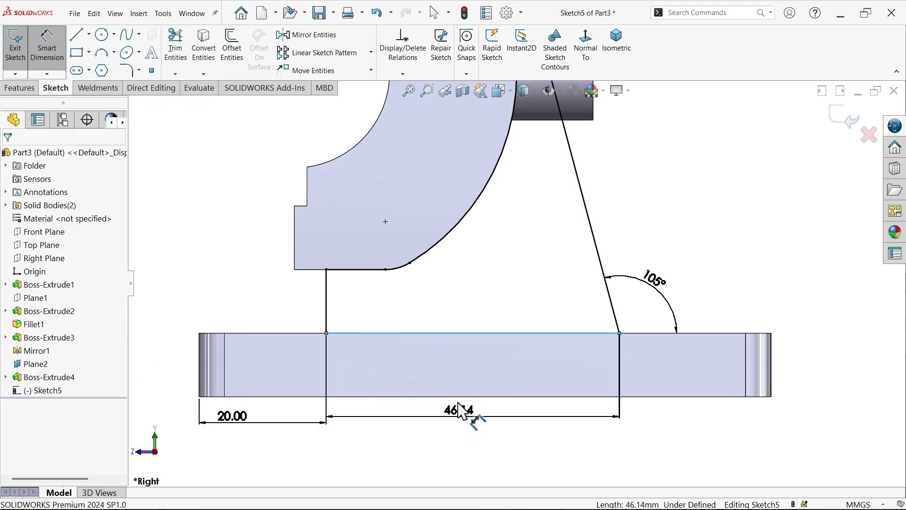
left_click(471, 413)
type("48")
left_click(402, 399)
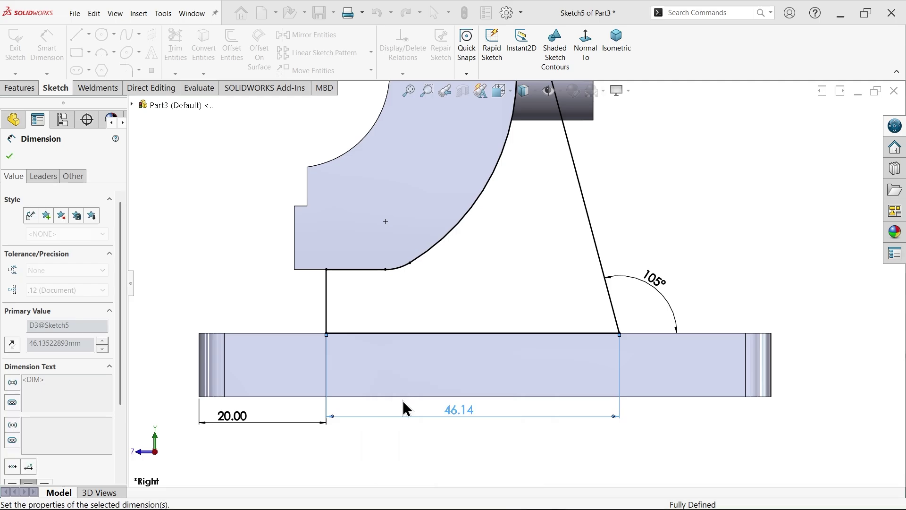
- Extrude the rib sketch 6 mm as a boss with the Mid Plane end condition
scroll(283, 371, "down", 5)
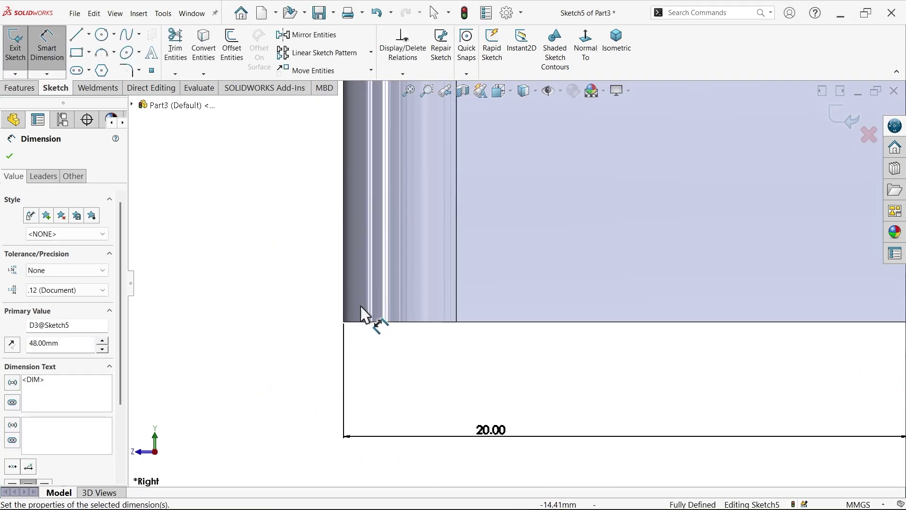
scroll(469, 220, "up", 10)
scroll(636, 187, "down", 2)
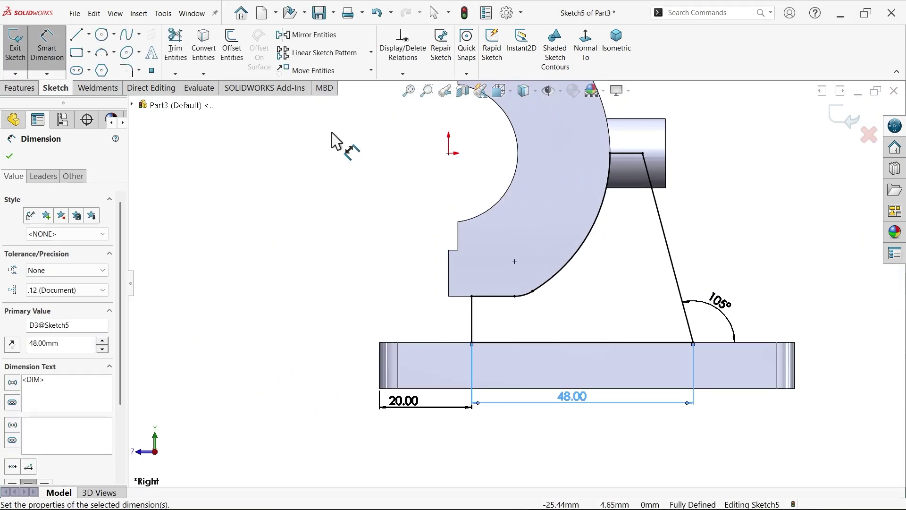
left_click(22, 88)
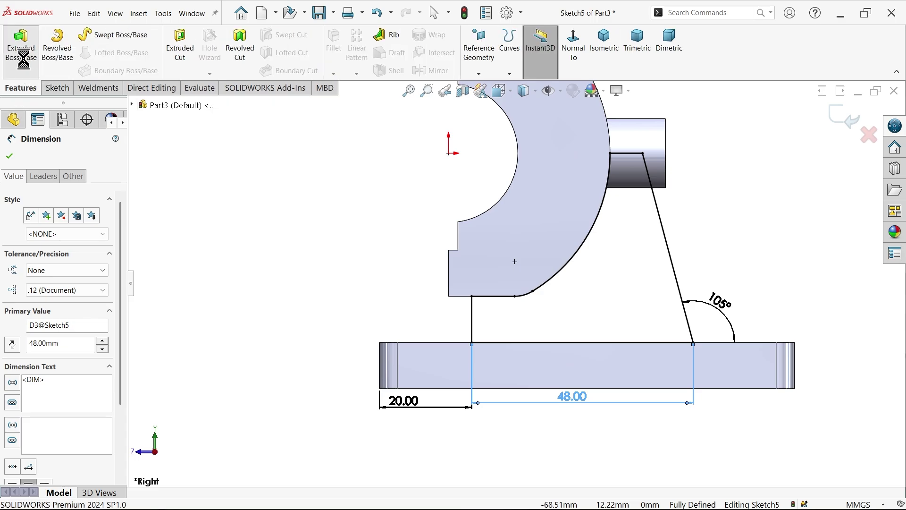
left_click(21, 43)
scroll(402, 182, "up", 6)
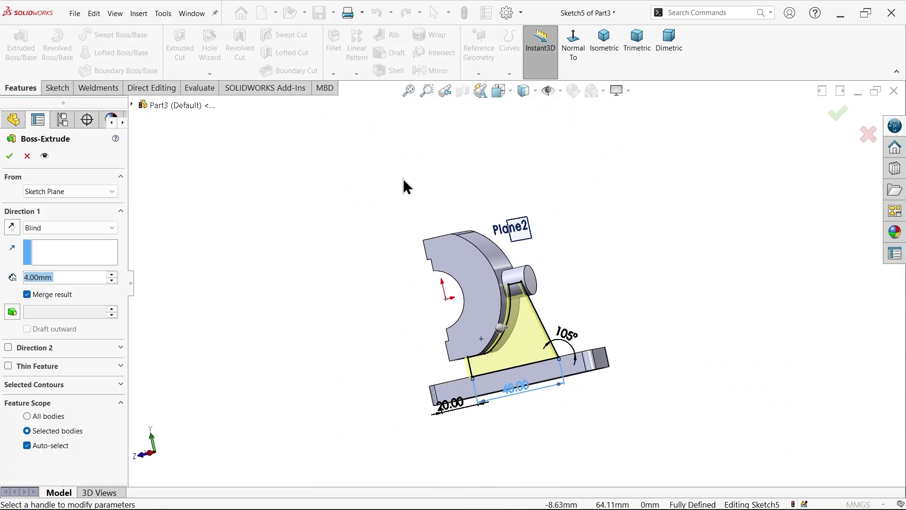
scroll(595, 378, "down", 5)
middle_click_drag(576, 330, 474, 262)
scroll(448, 250, "down", 3)
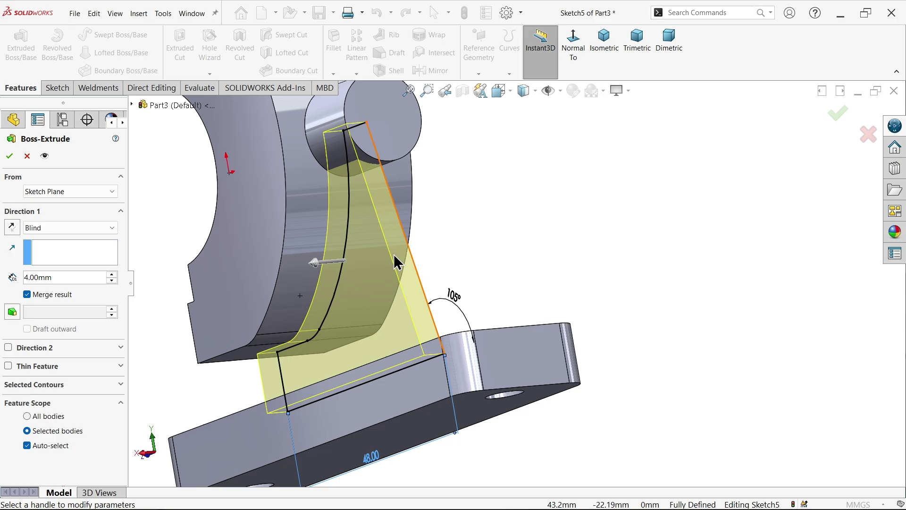
left_click(55, 228)
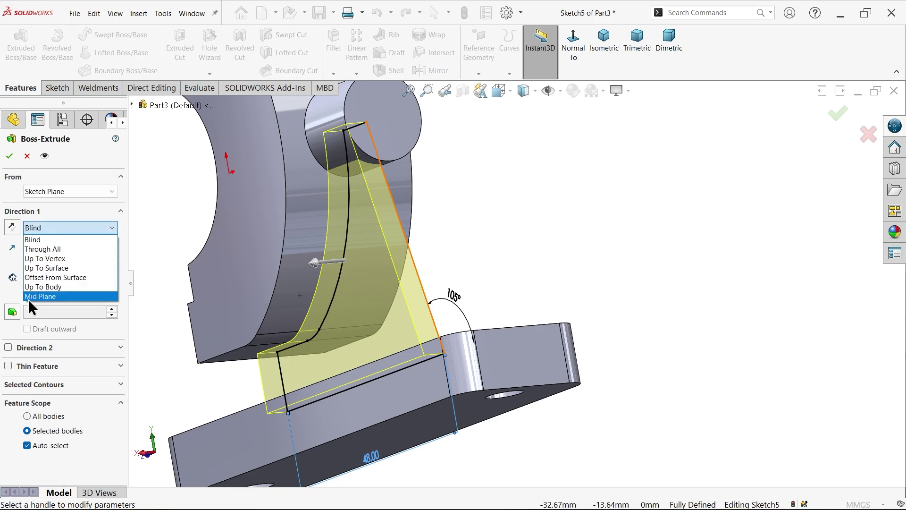
left_click(40, 296)
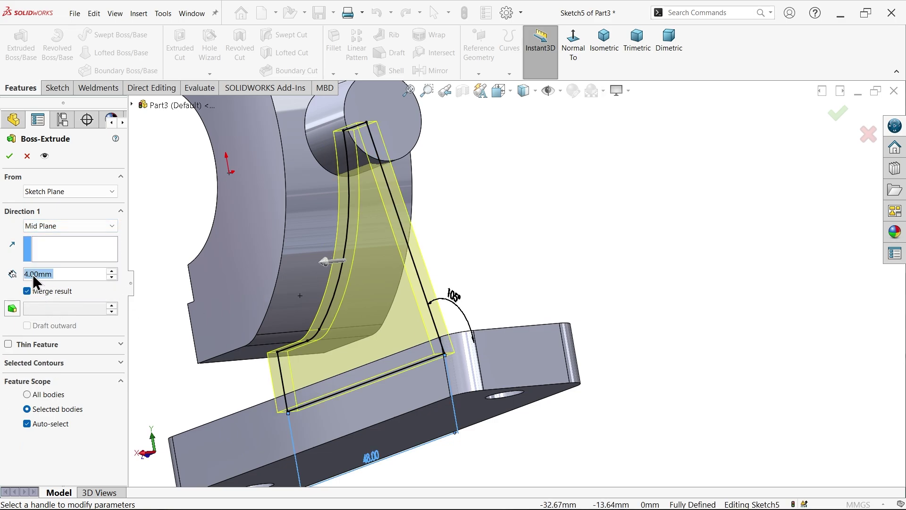
type("6")
key("Return")
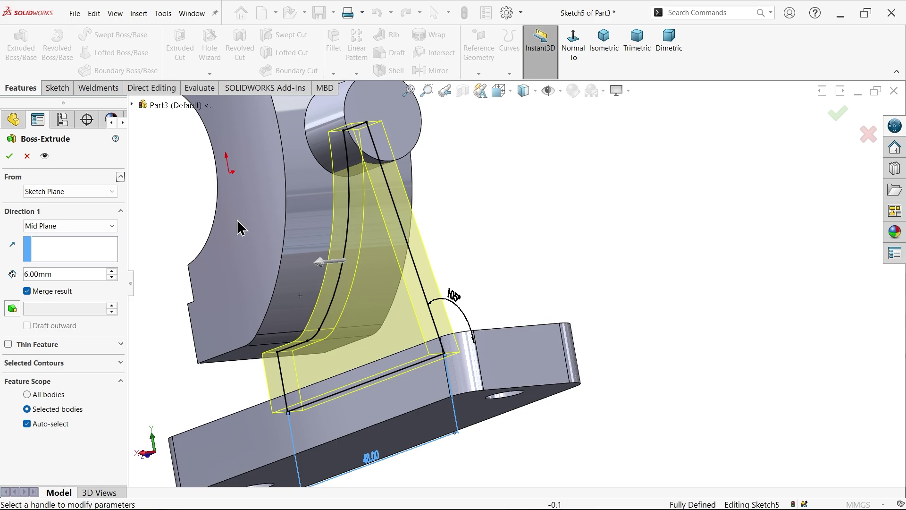
left_click(7, 157)
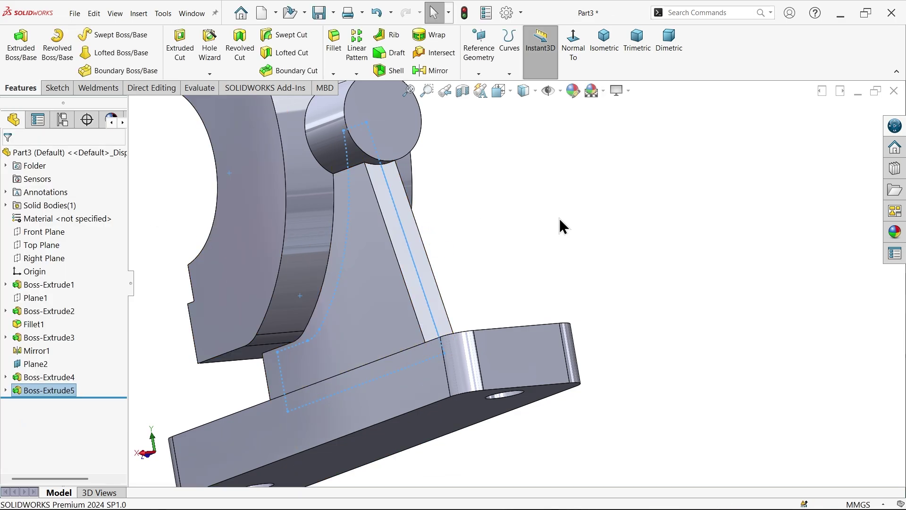
- Start a 2 mm fillet on the base plate's top outer edge and the edges where the rib's foot meets the base
left_click(561, 218)
middle_click_drag(560, 247, 628, 284)
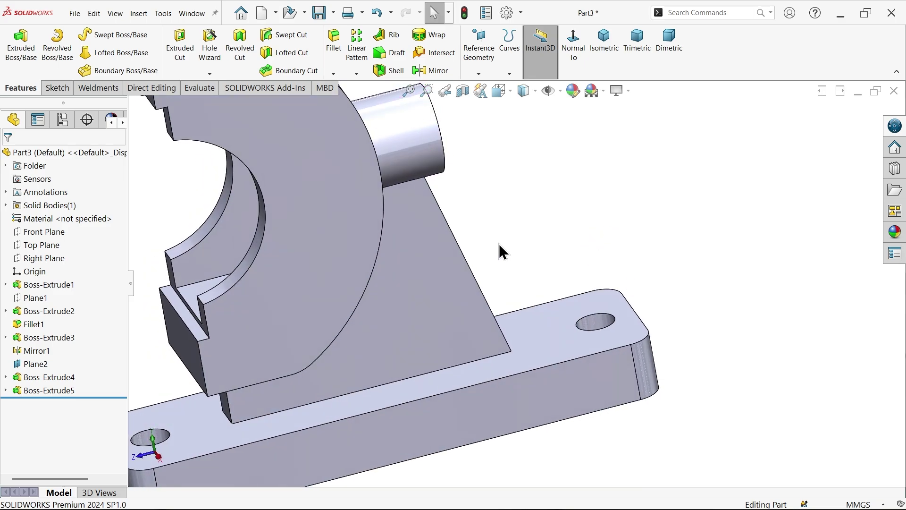
left_click(334, 53)
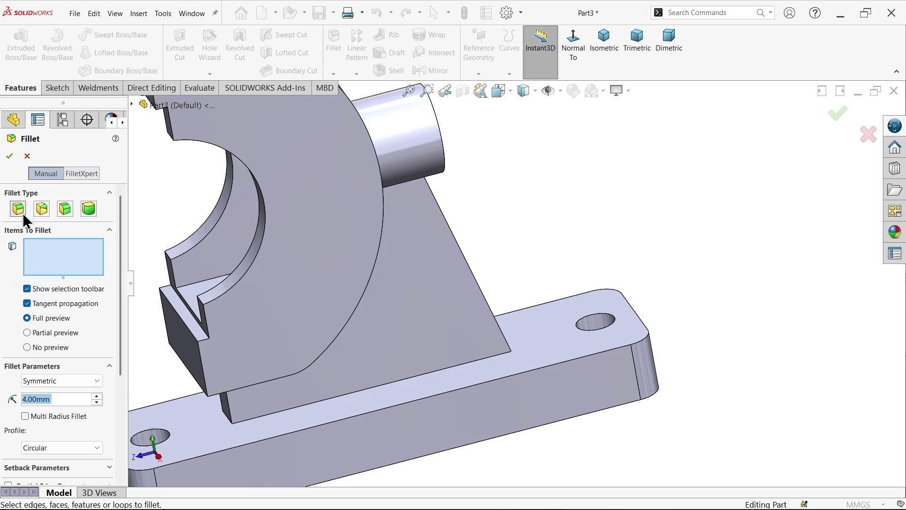
type("2")
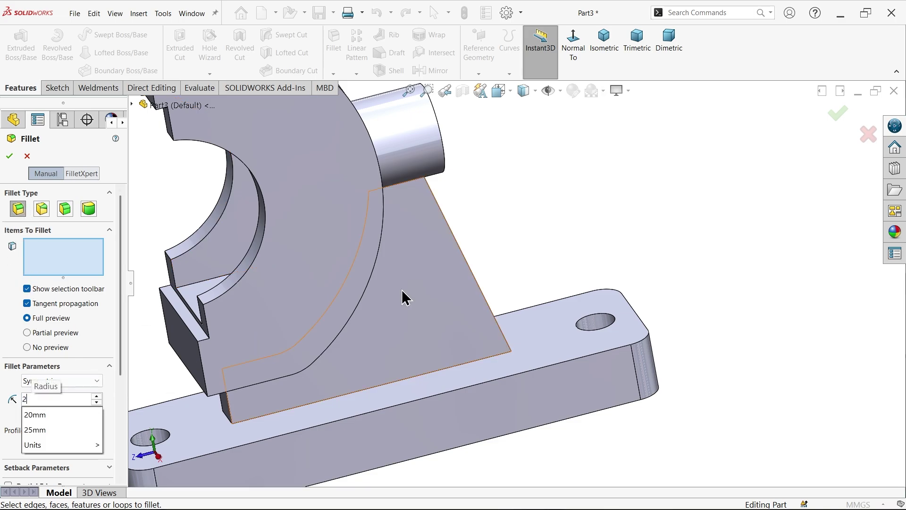
left_click(621, 349)
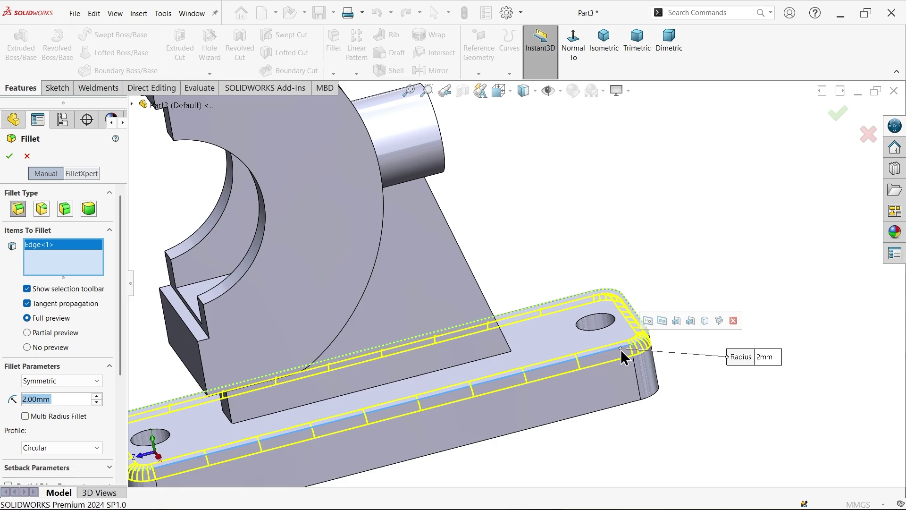
left_click(501, 355)
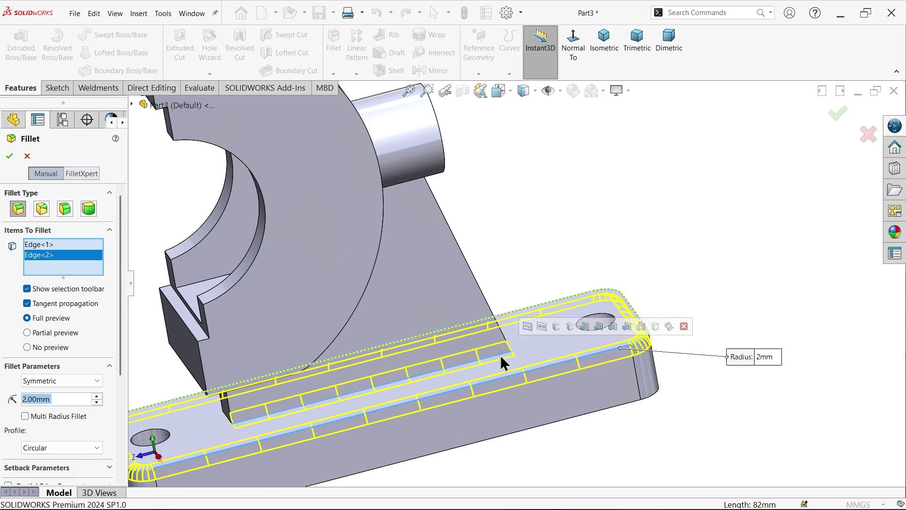
left_click(529, 323)
- Add the edges where the rib meets the rear boss and where the boss meets the holder to the fillet
middle_click_drag(542, 334, 490, 356)
middle_click_drag(490, 213, 440, 141)
scroll(441, 202, "down", 5)
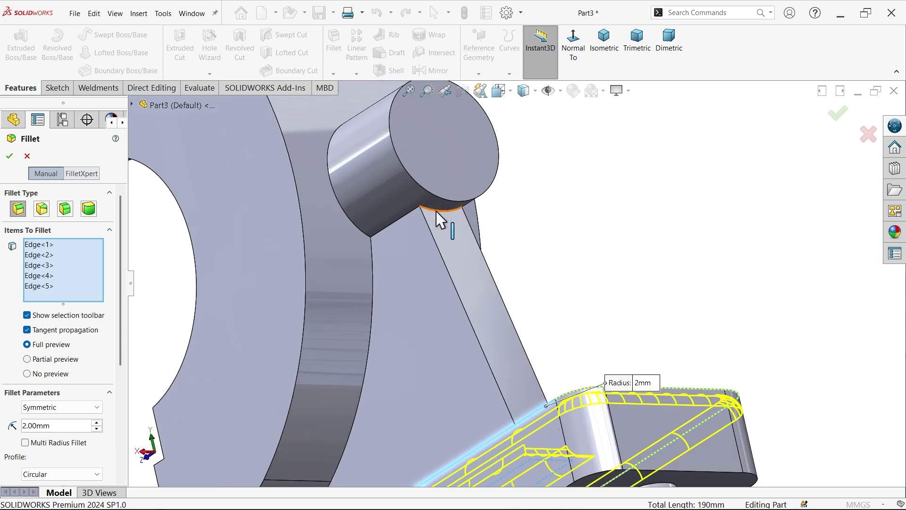
left_click(437, 212)
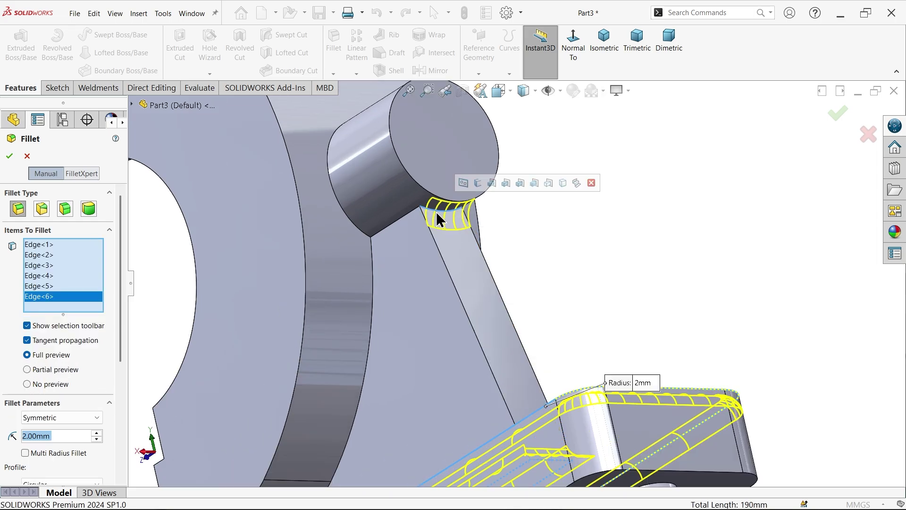
left_click(463, 183)
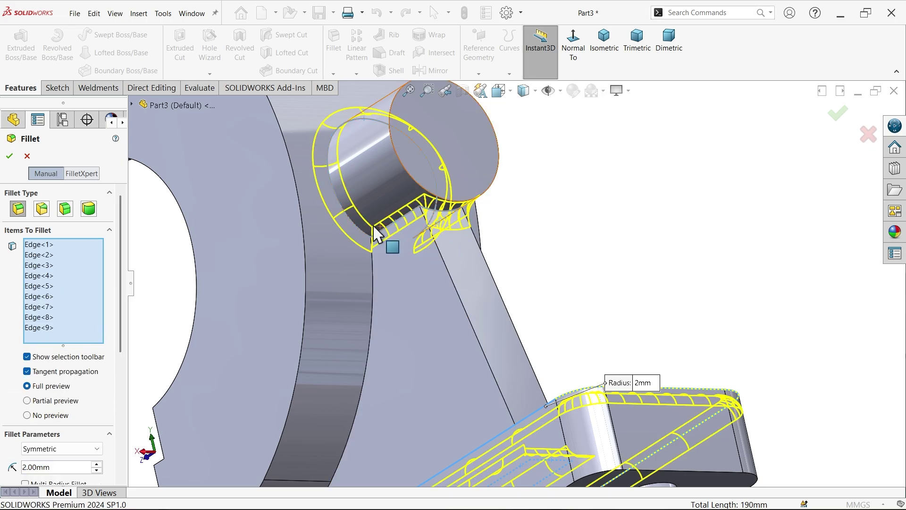
- Add the curved edges where both sides of the rib meet the holder, and complete the 2 mm fillet
scroll(567, 241, "up", 4)
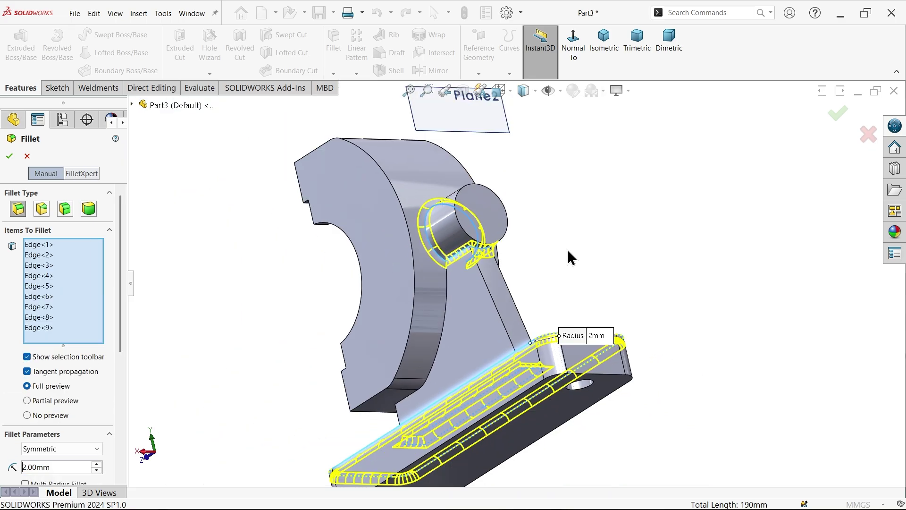
middle_click_drag(568, 253, 582, 258)
scroll(530, 290, "down", 2)
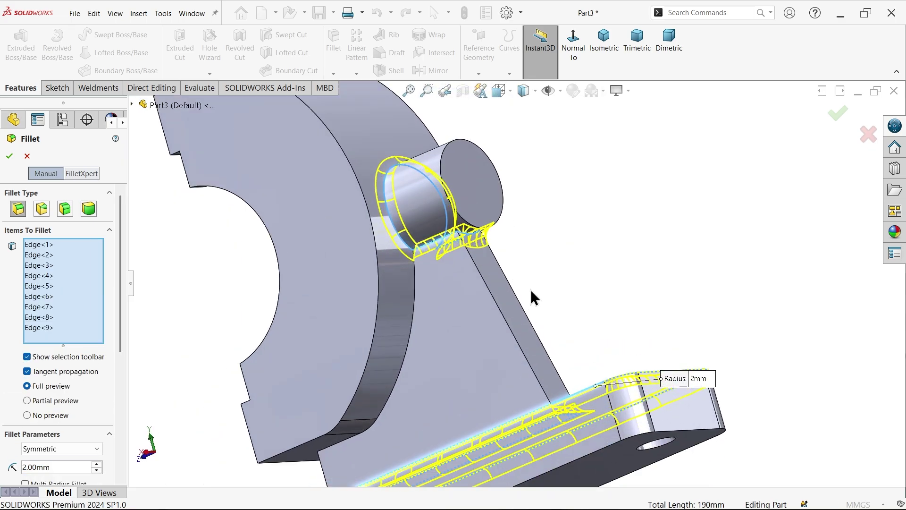
left_click(413, 319)
middle_click_drag(383, 360, 482, 304)
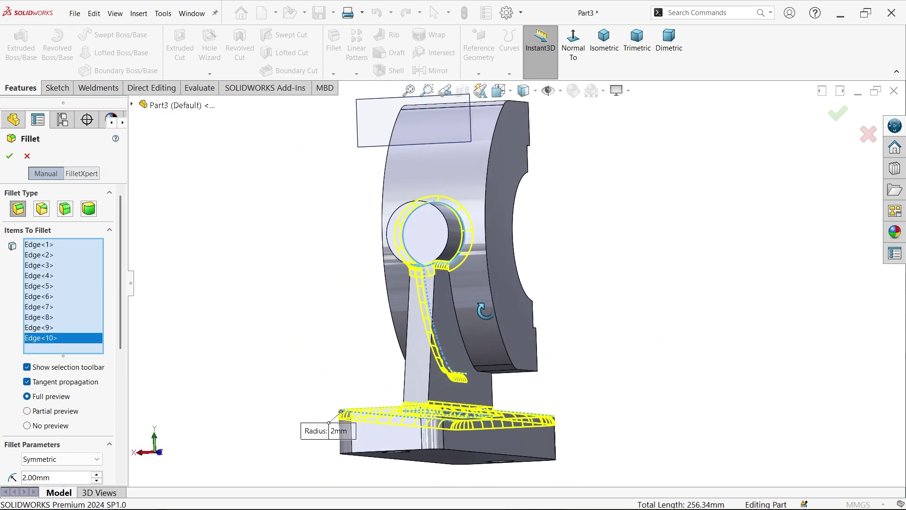
left_click(462, 337)
middle_click_drag(519, 368, 604, 435)
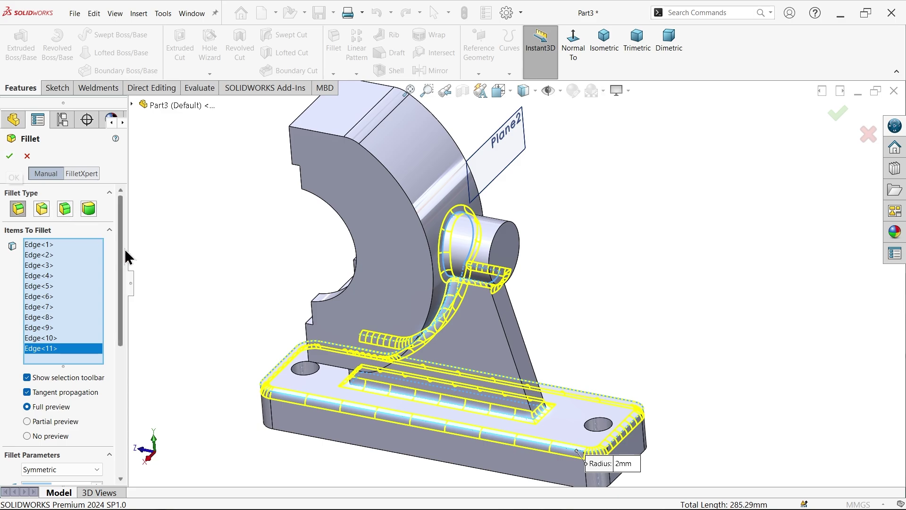
left_click_drag(121, 249, 82, 344)
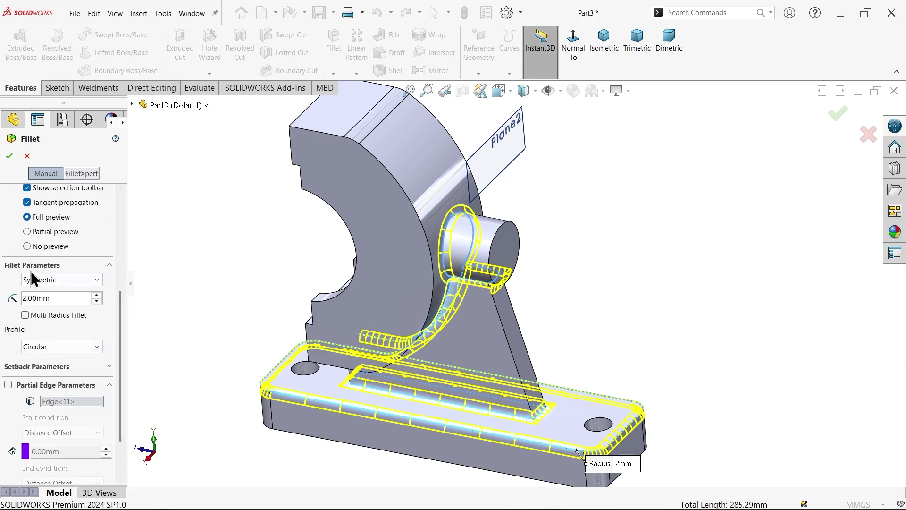
left_click(9, 156)
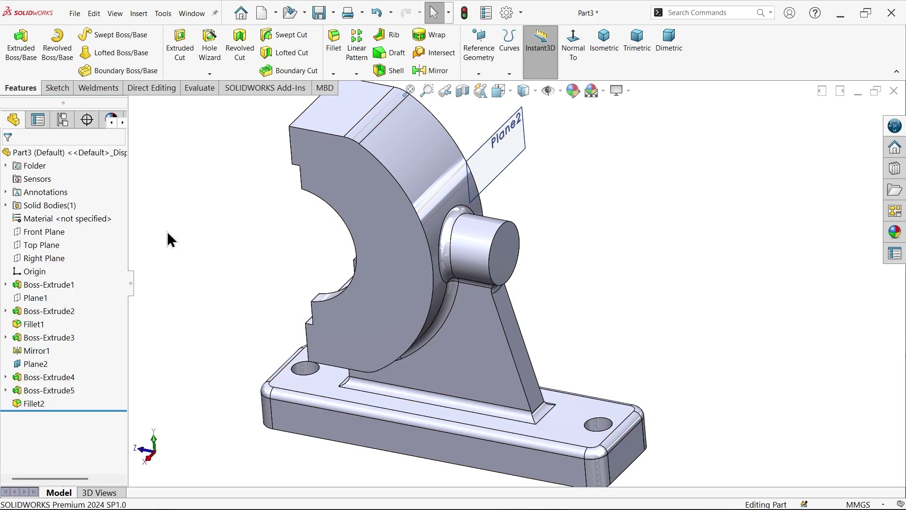
- Hide the reference plane Plane2 behind the holder
mouse_move(225, 264)
middle_mouse_down()
mouse_move(239, 144)
mouse_move(283, 156)
mouse_move(233, 208)
mouse_move(212, 251)
mouse_move(226, 269)
middle_mouse_up()
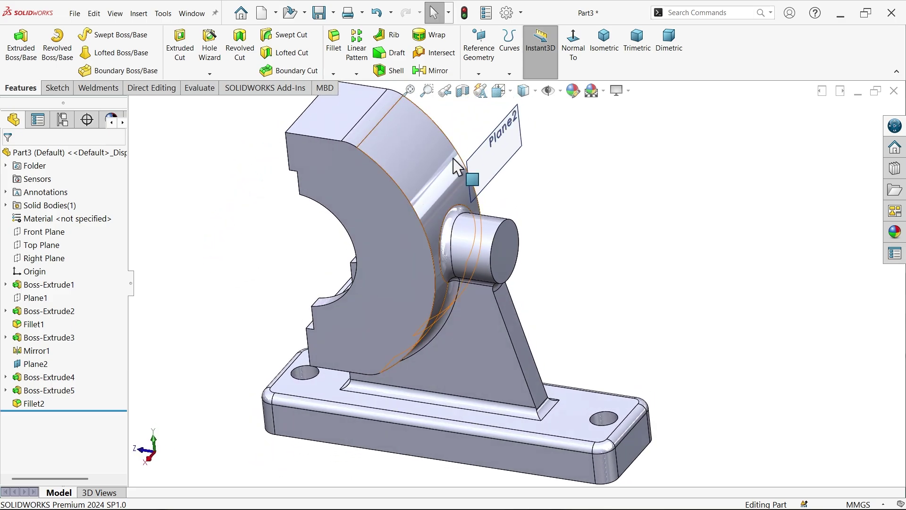
left_click(515, 137)
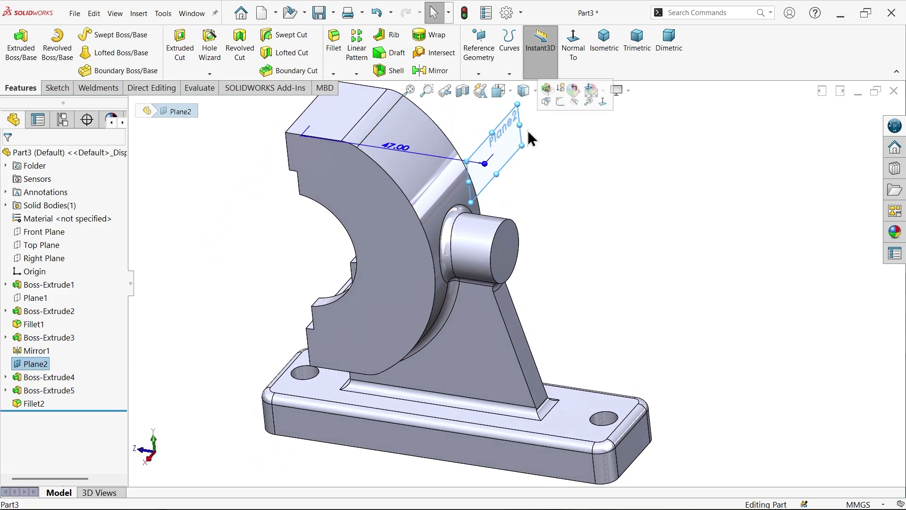
left_click(574, 101)
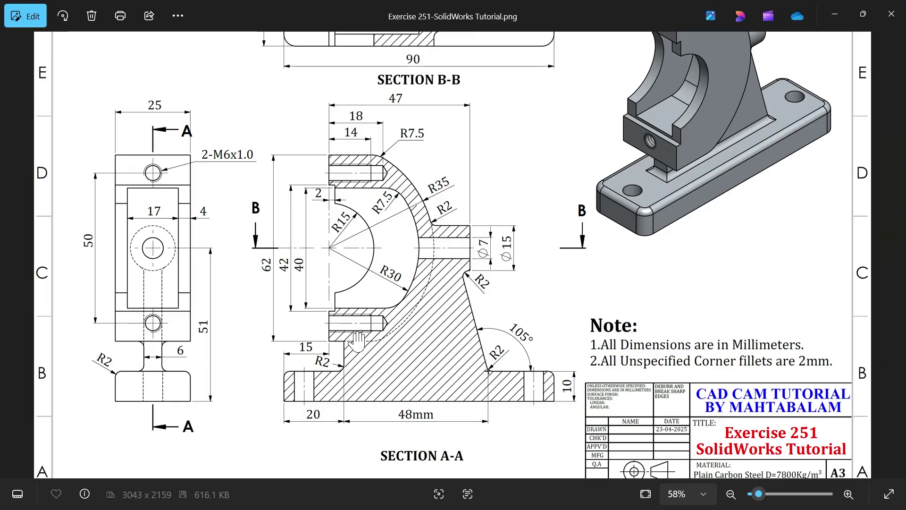
- Check the hole dimensions on the drawing, return to SOLIDWORKS, and start a Hole Wizard plain hole using ANSI Metric drill sizes
scroll(359, 177, "up", 2)
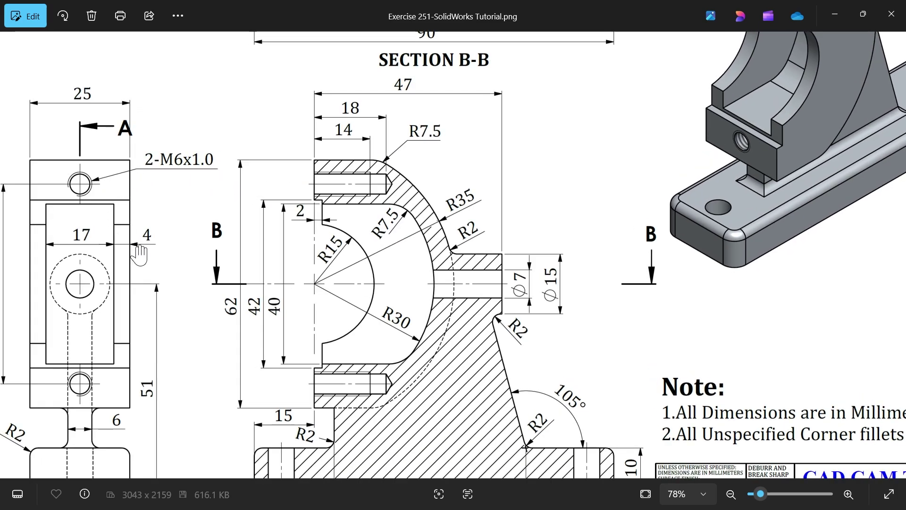
left_click_drag(139, 254, 218, 165)
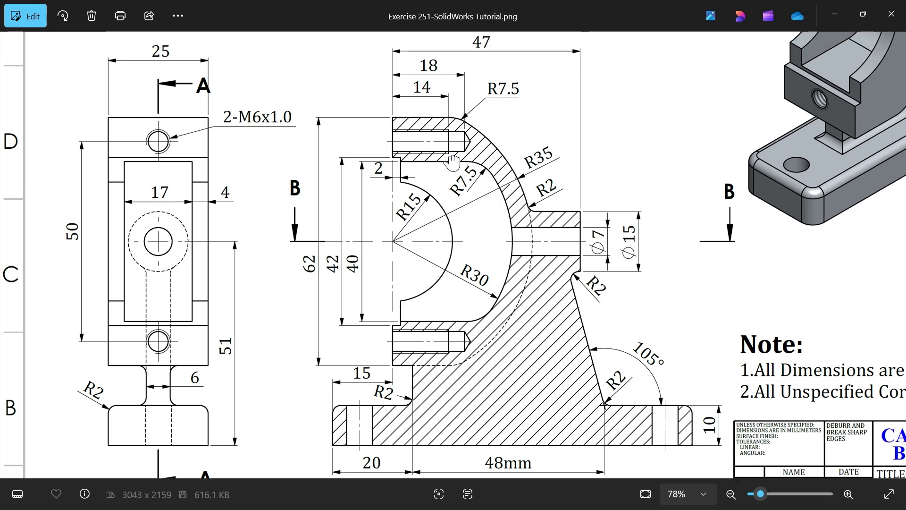
left_click_drag(448, 119, 444, 191)
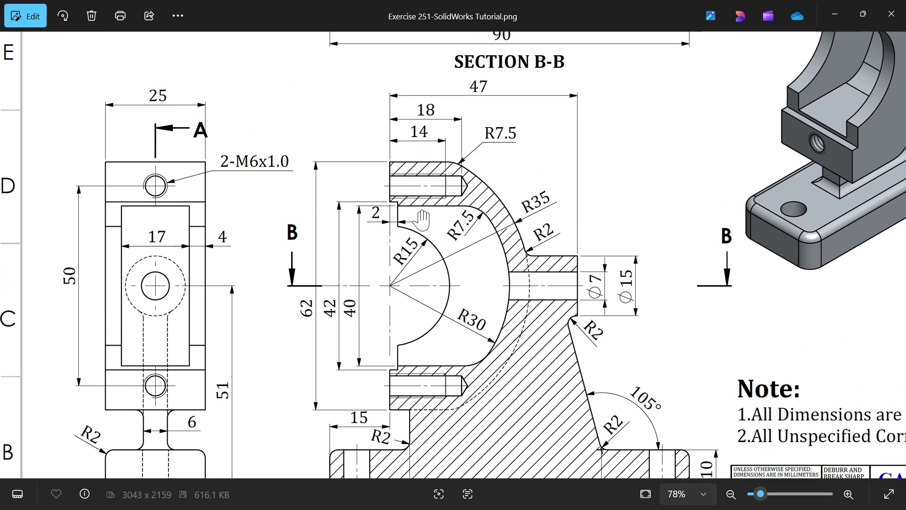
left_click(837, 15)
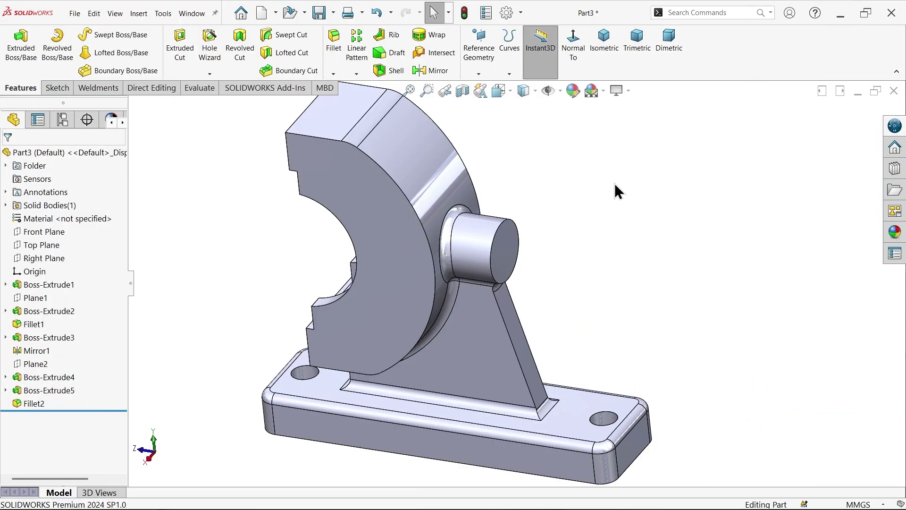
left_click(209, 49)
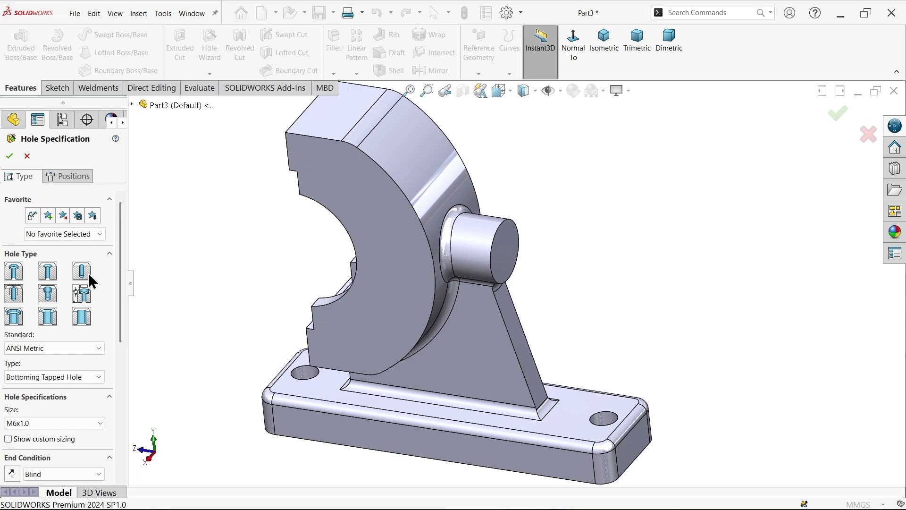
left_click(35, 375)
left_click(29, 403)
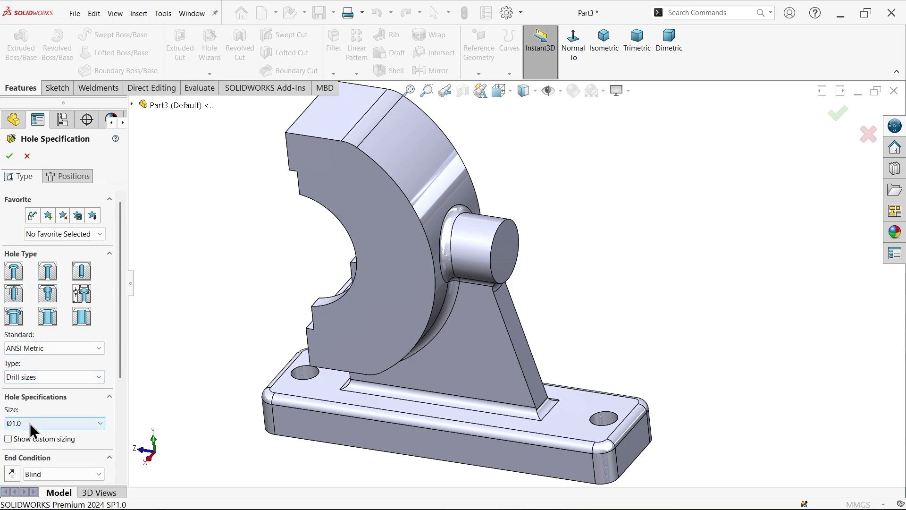
- Set the hole size to Ø7.0 with an Up To Next end condition
left_click(30, 423)
scroll(42, 396, "down", 5)
scroll(43, 373, "down", 10)
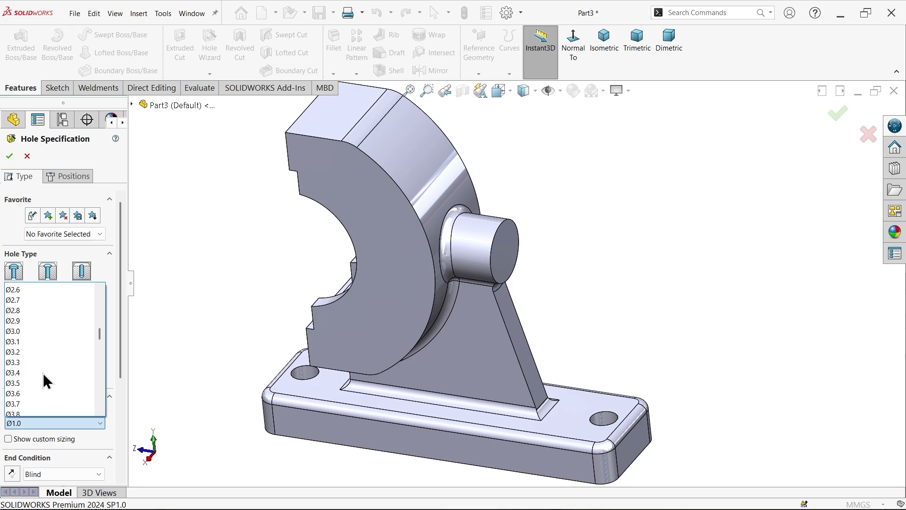
scroll(41, 366, "down", 9)
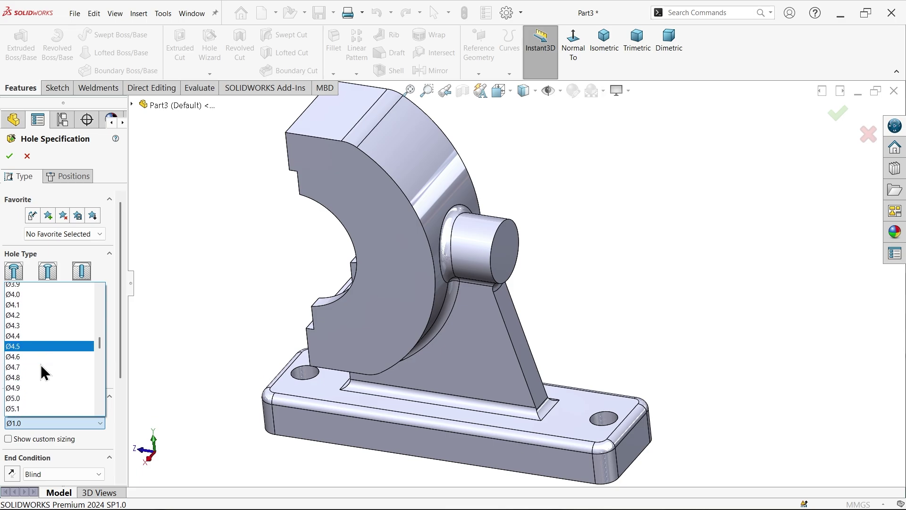
scroll(39, 368, "up", 1)
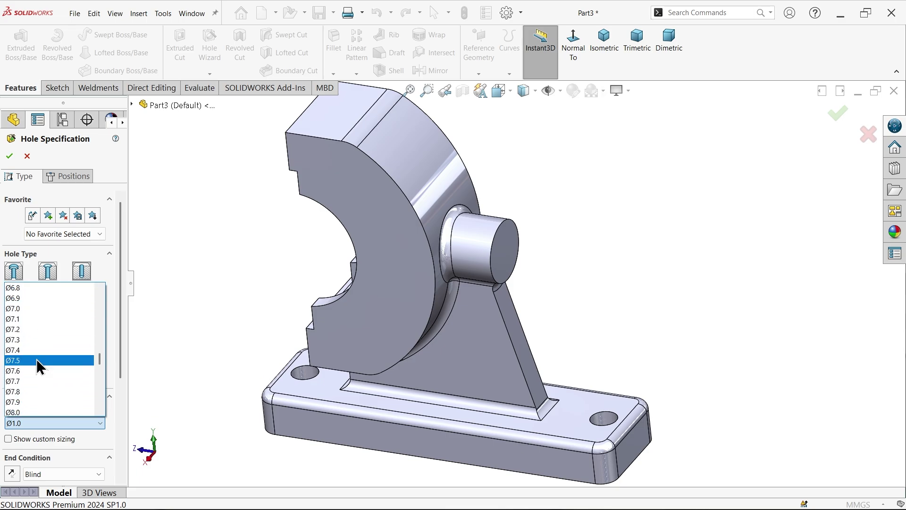
left_click(46, 307)
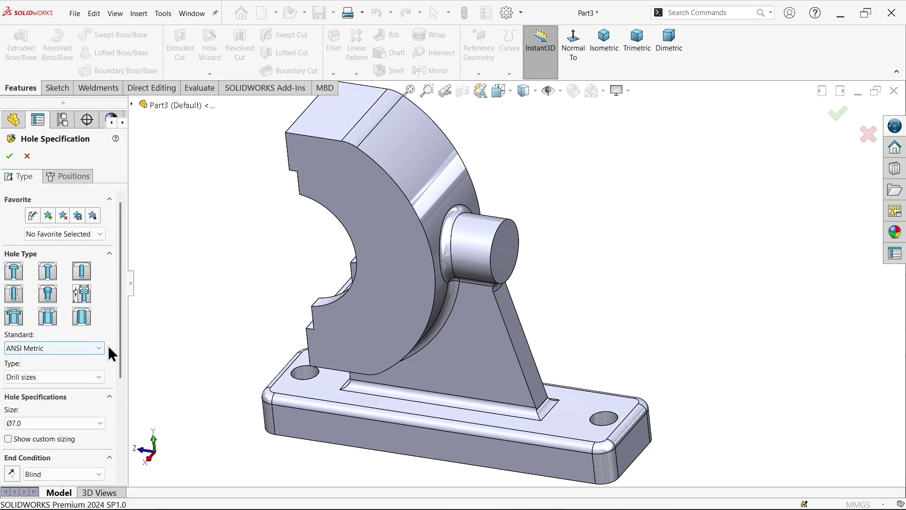
left_click_drag(119, 353, 121, 397)
left_click(35, 399)
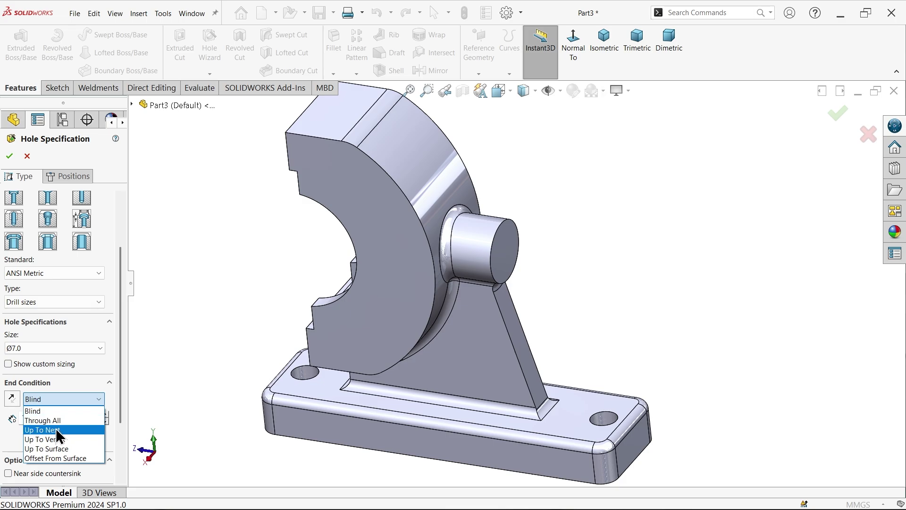
left_click(53, 430)
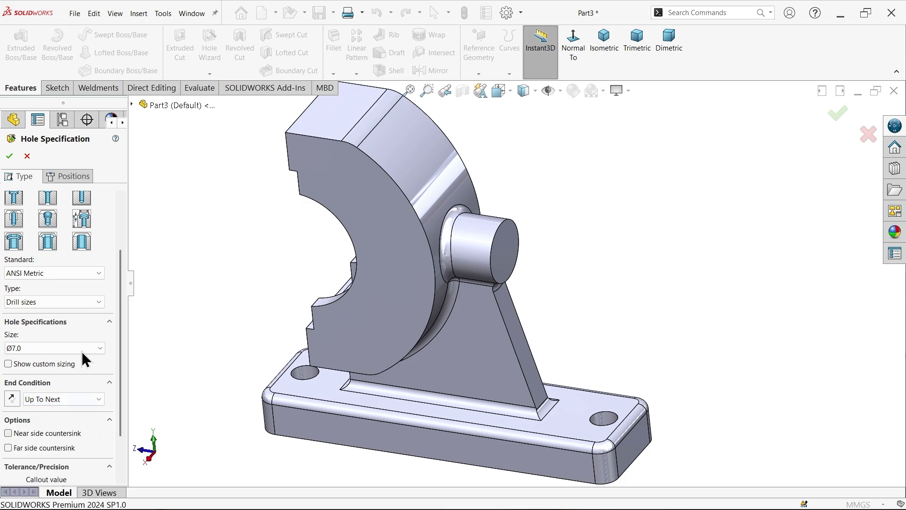
- Position the drilled hole at the centre of the rear boss's circular end face and complete it
left_click(73, 176)
left_click(508, 251)
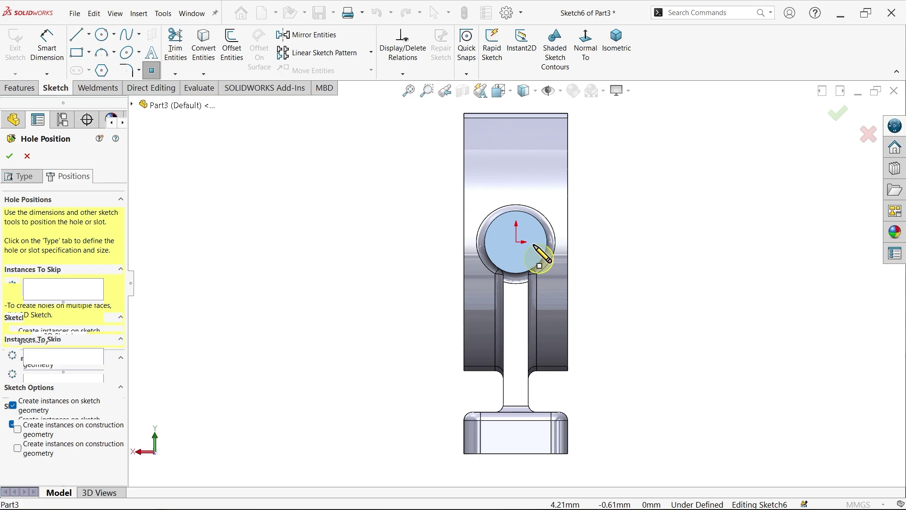
left_click(517, 242)
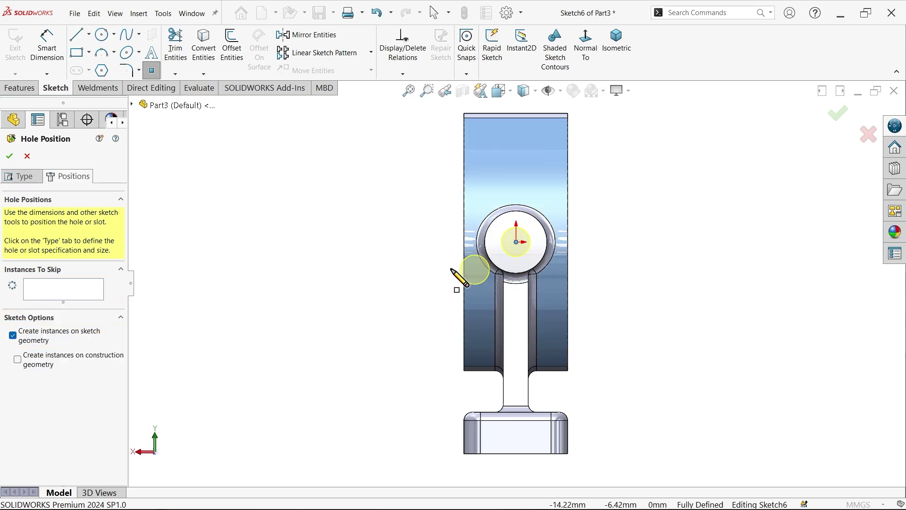
right_click(333, 218)
left_click(342, 217)
middle_click_drag(393, 236, 555, 276)
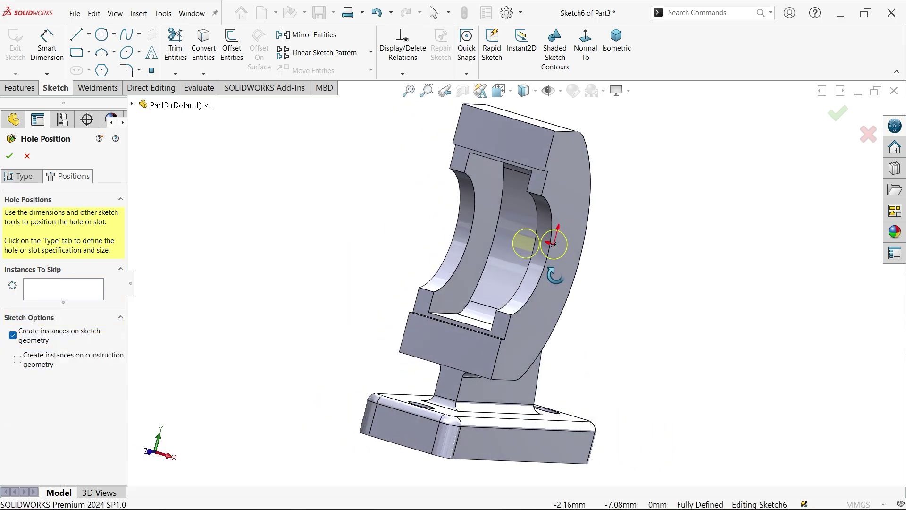
left_click(8, 157)
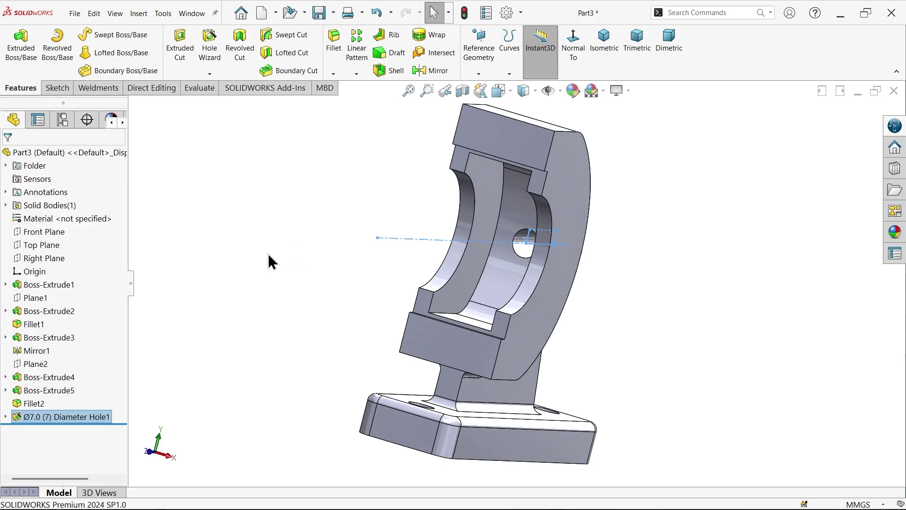
- Start a straight tap hole with the ANSI Metric standard, Bottoming Tapped Hole type and size M6x1.0
mouse_move(344, 254)
middle_mouse_down()
mouse_move(211, 210)
mouse_move(333, 251)
middle_mouse_up()
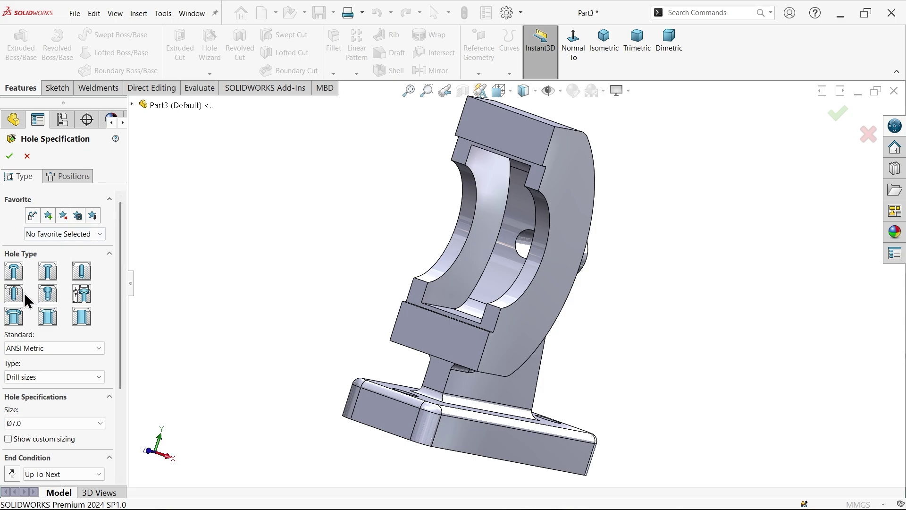
left_click(14, 294)
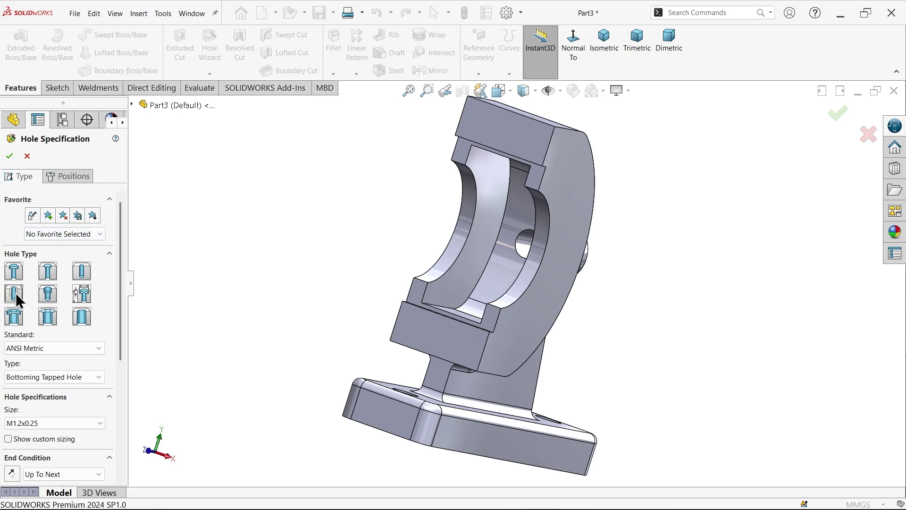
left_click(32, 347)
left_click(33, 359)
left_click(34, 381)
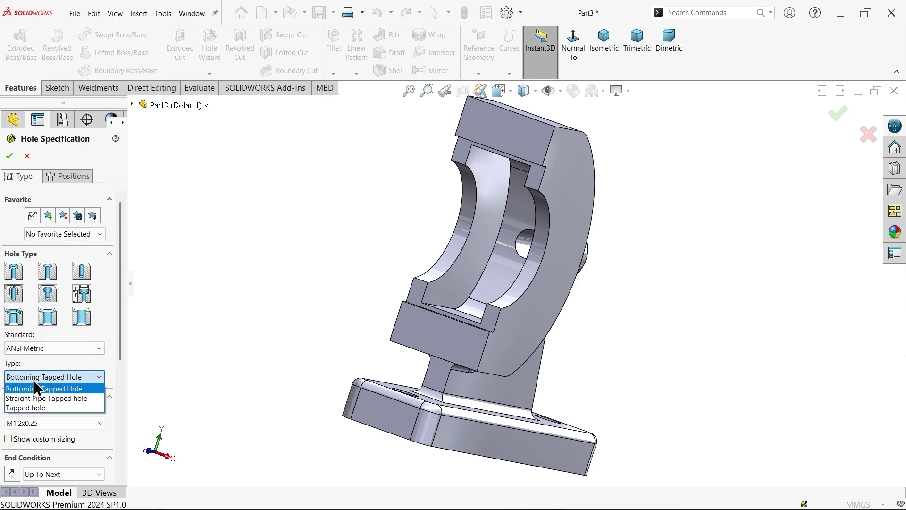
left_click(33, 381)
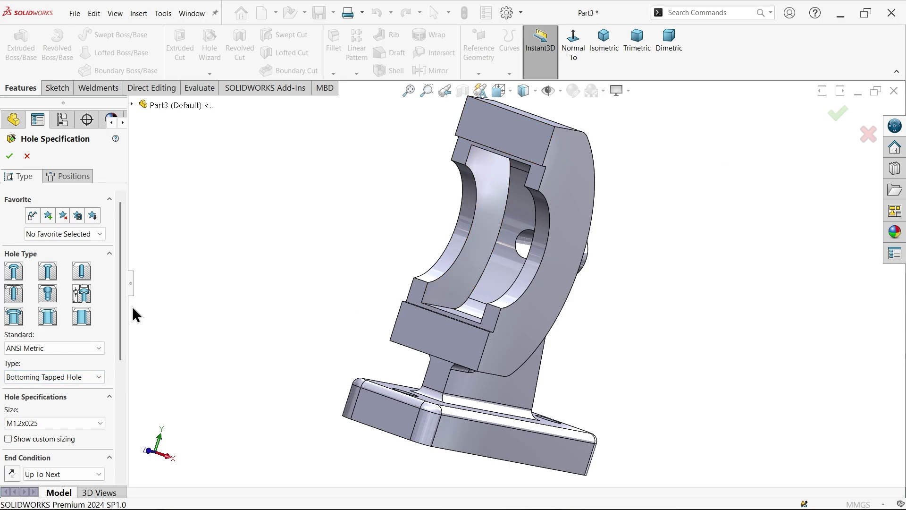
left_click_drag(120, 304, 120, 380)
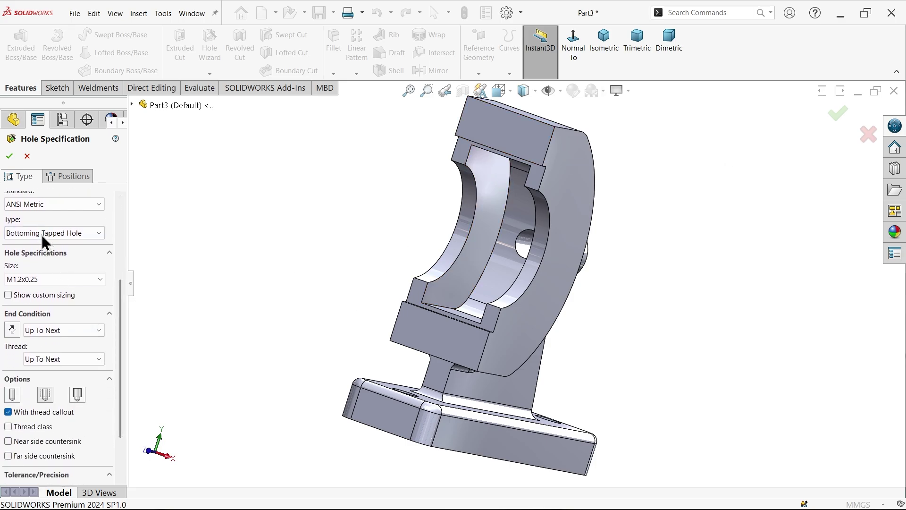
left_click(24, 279)
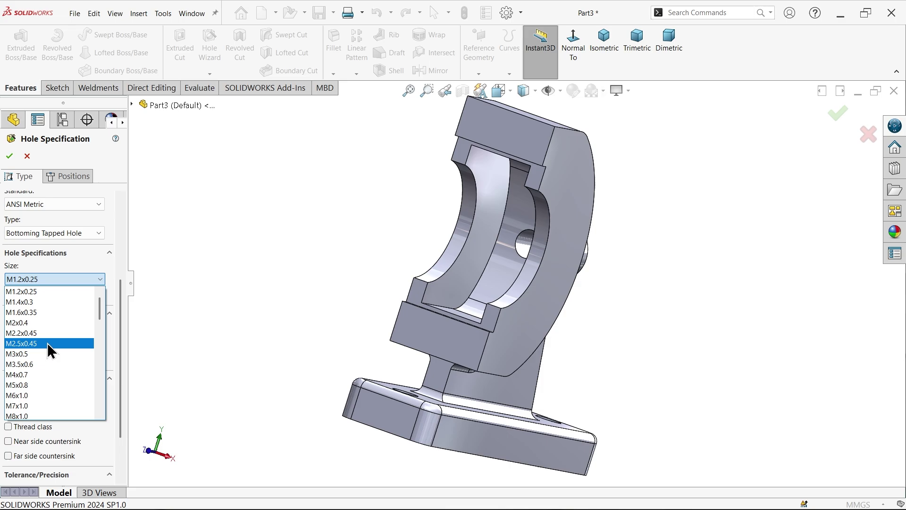
left_click(18, 397)
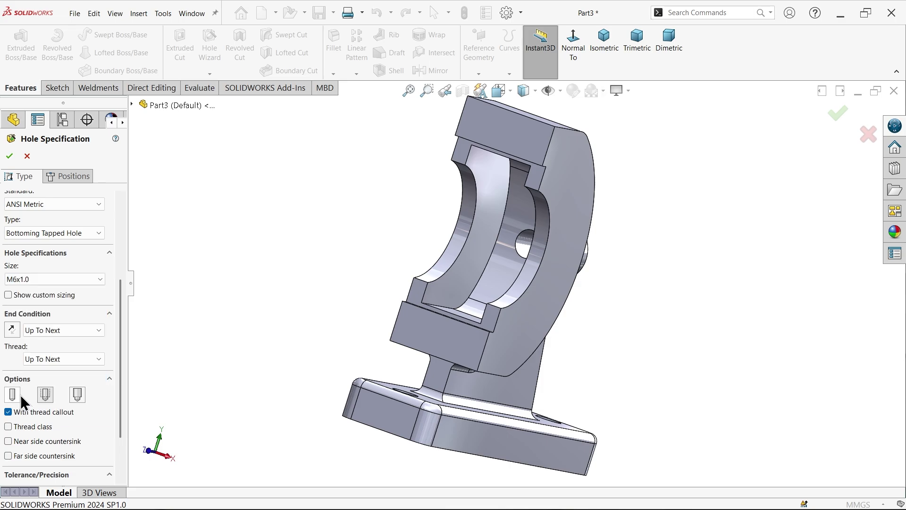
- Make the tapped hole blind, with a hole depth of 18 mm and a thread depth of 14 mm
left_click(55, 330)
left_click(52, 339)
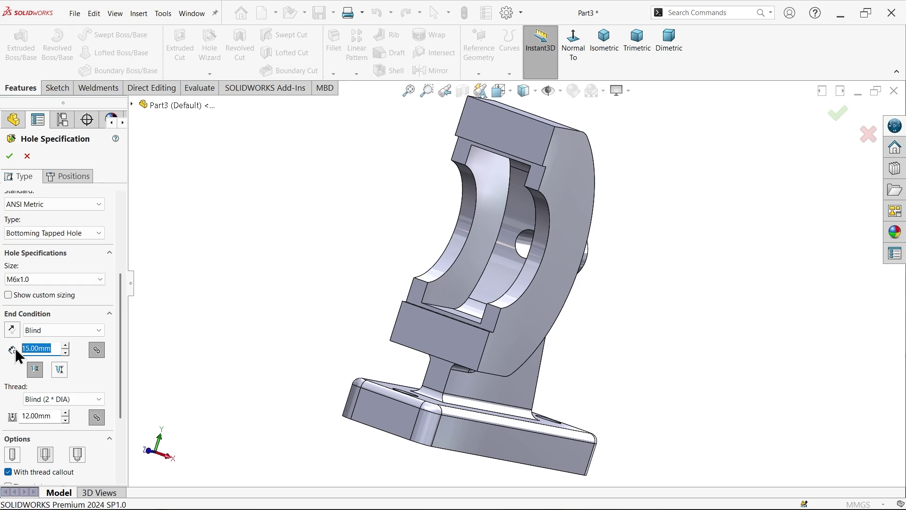
type("18")
key("Return")
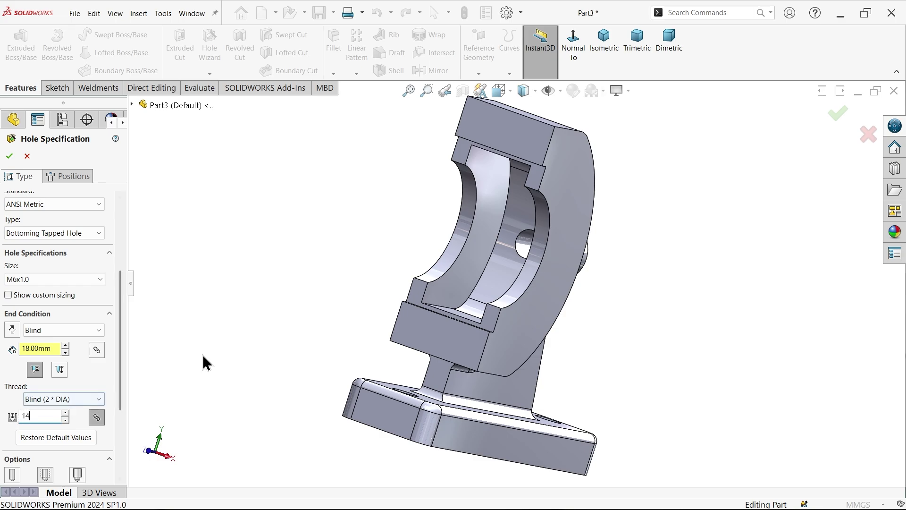
type("14")
key("Return")
left_click_drag(123, 382, 123, 436)
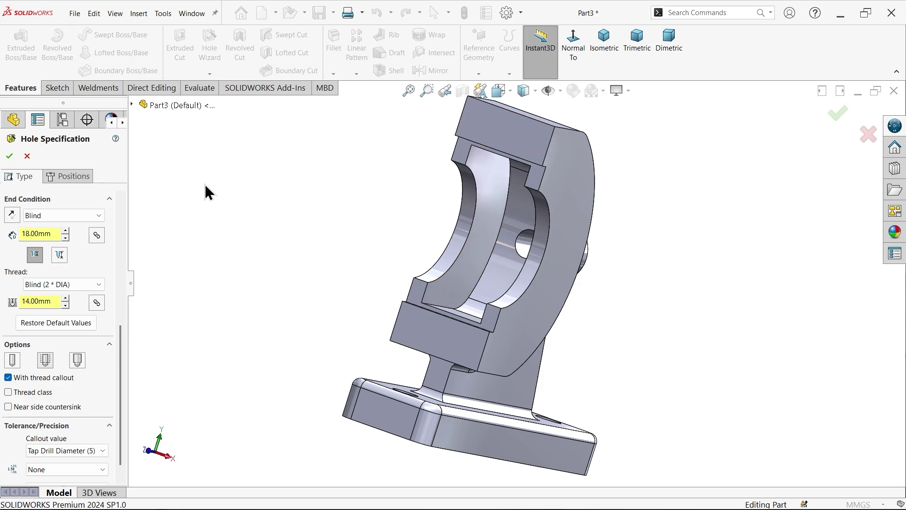
- Place one tapped hole on the holder's upper front face and one on its lower front face, both vertically in line with the origin
left_click(78, 177)
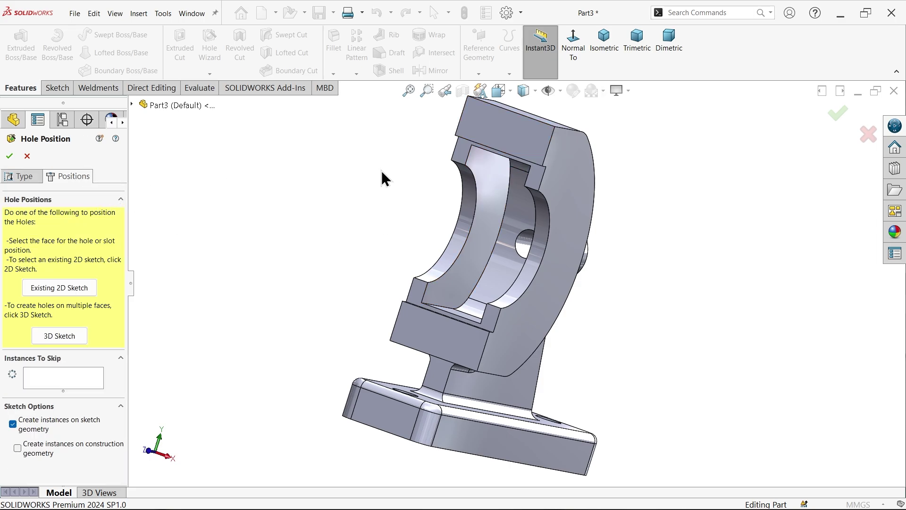
left_click(504, 138)
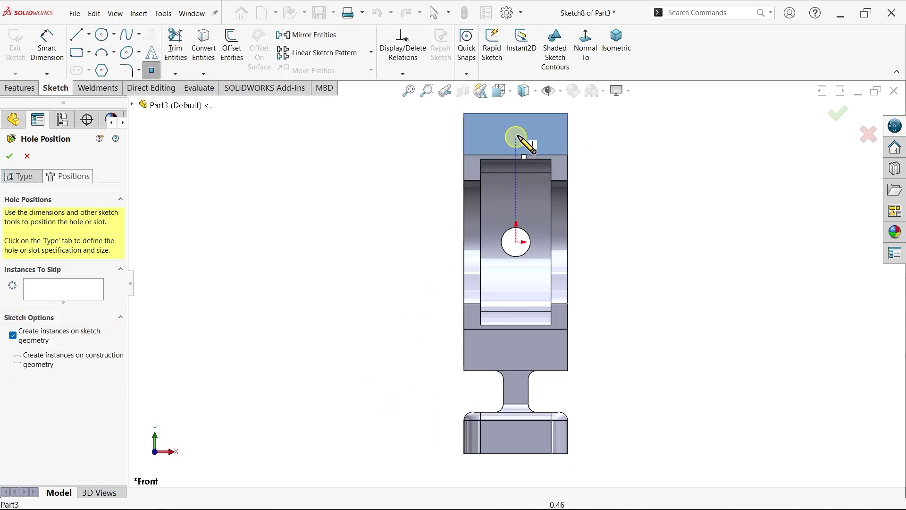
left_click(516, 135)
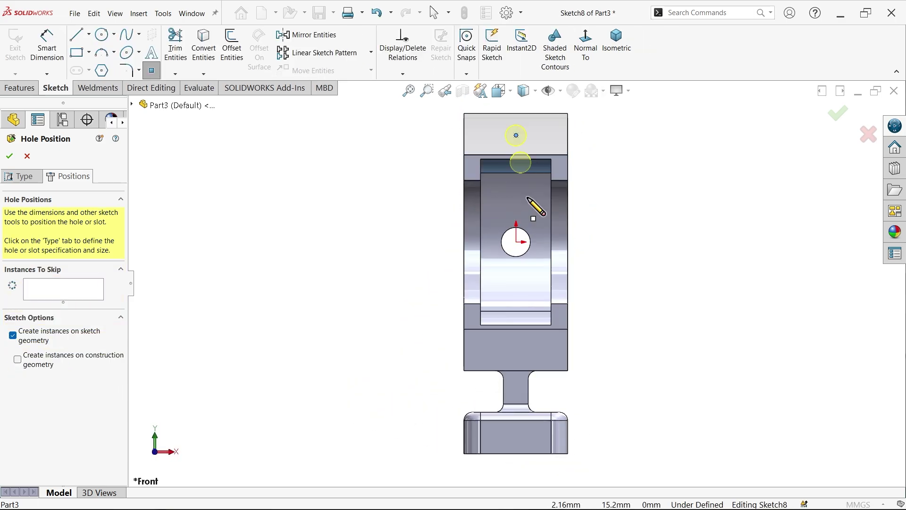
left_click(516, 357)
key("Escape")
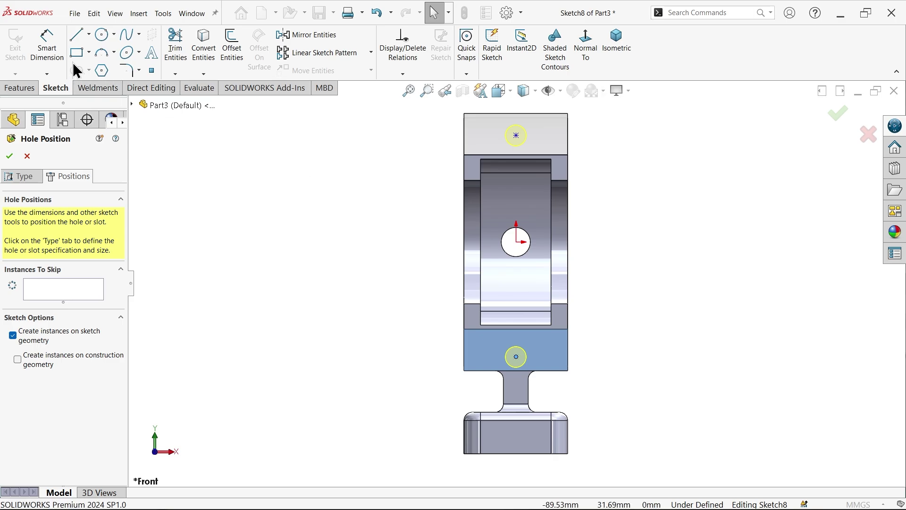
- Dimension the vertical distance between the two tapped hole points as 50 mm
left_click(47, 49)
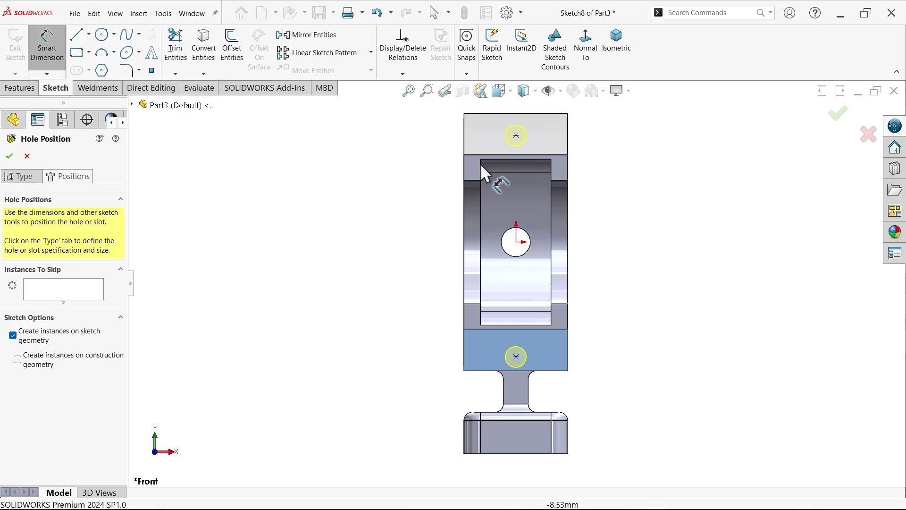
left_click(516, 136)
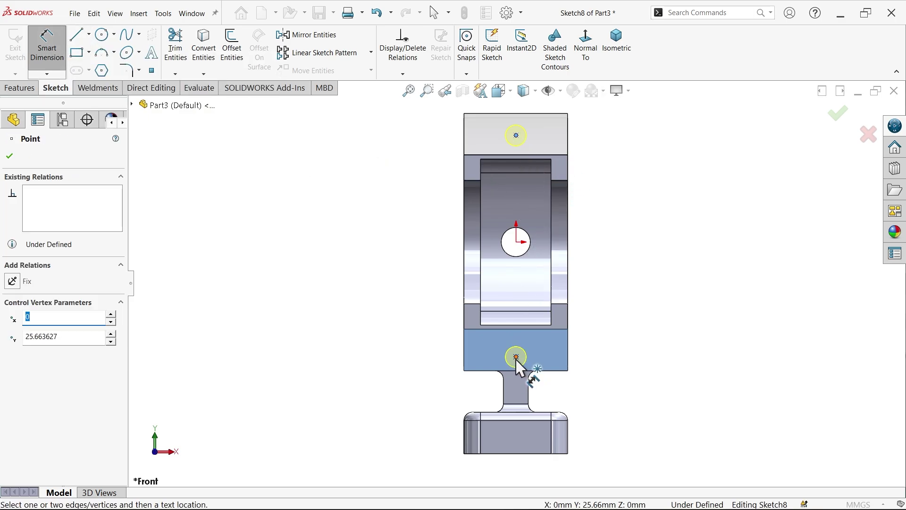
left_click(516, 357)
left_click(419, 257)
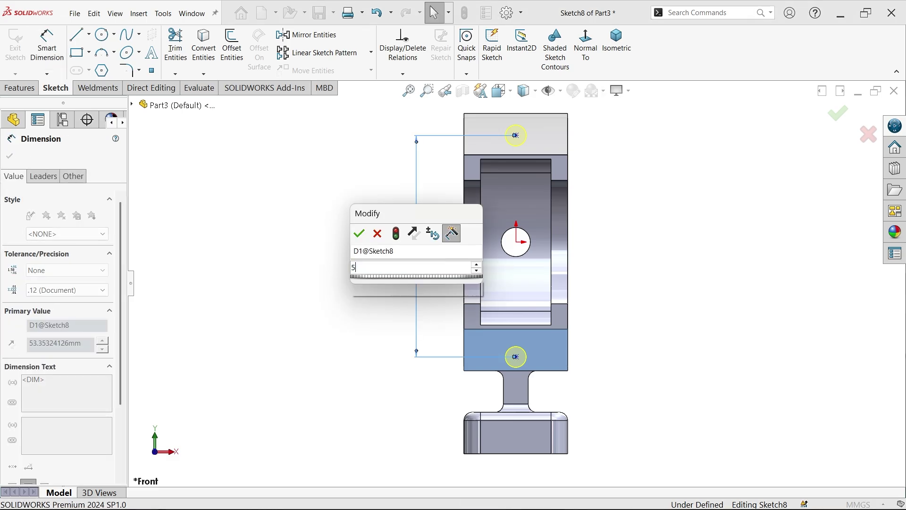
type("50")
left_click(359, 231)
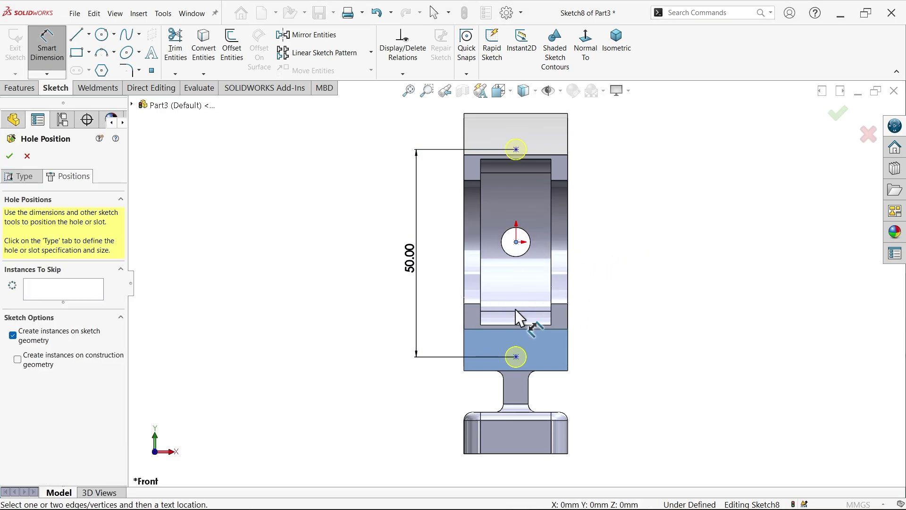
- Dimension the vertical distance from the origin to the lower tapped hole point as 25 mm
left_click(516, 357)
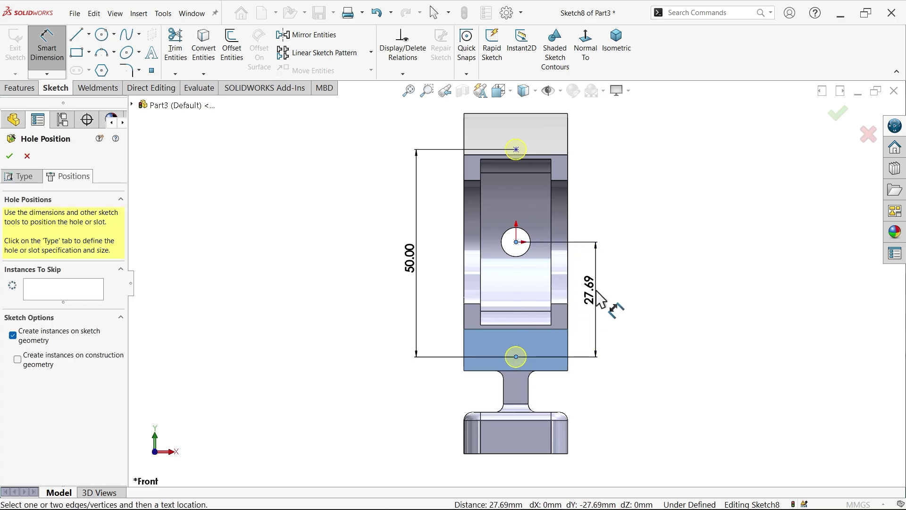
left_click(587, 296)
type("25")
left_click(539, 272)
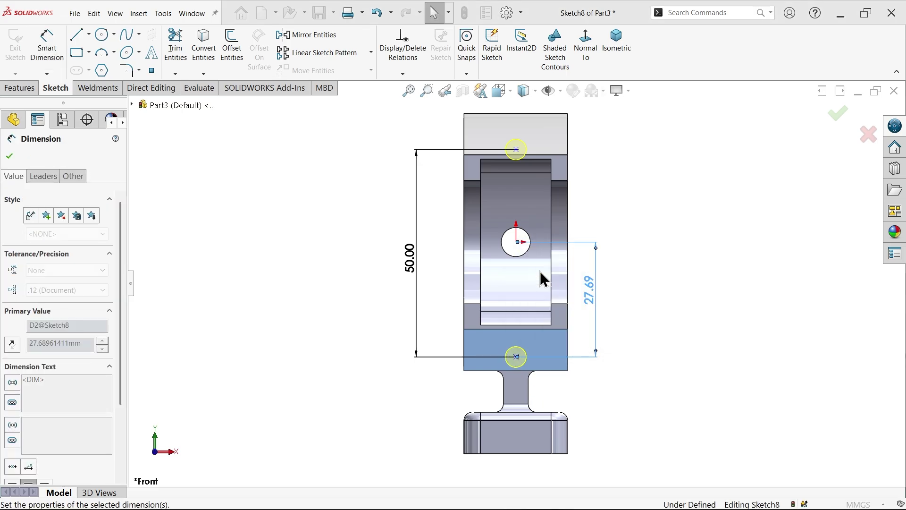
key("Escape")
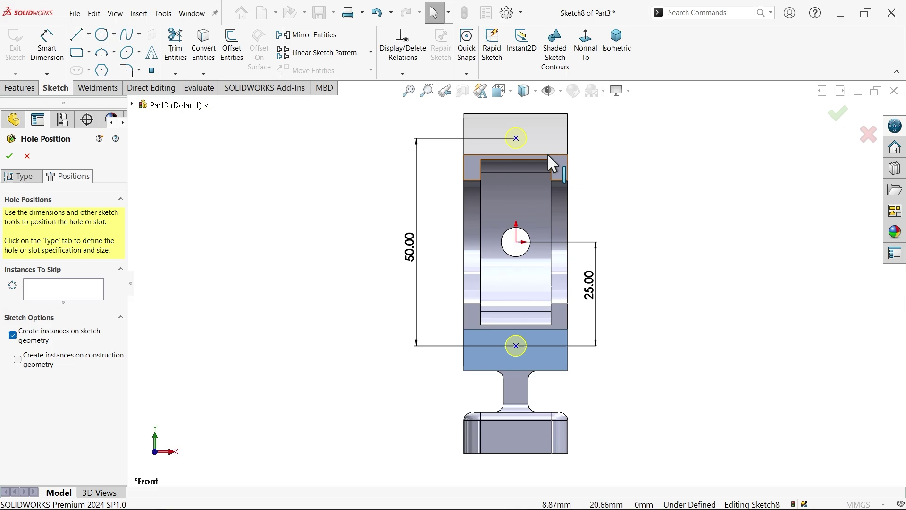
- Add a vertical relation between both tapped hole points and the origin, and complete the M6x1.0 tapped hole feature
left_click(516, 138)
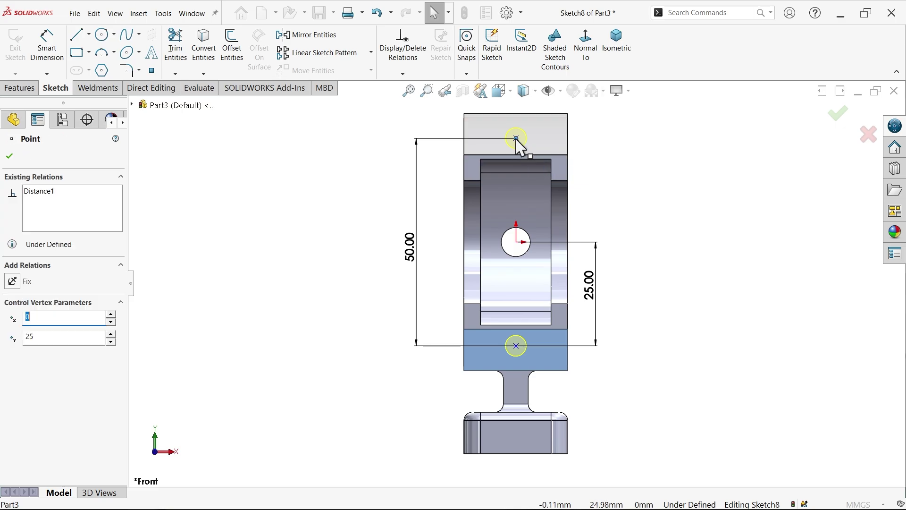
left_click(517, 242, "ctrl")
left_click(516, 346, "ctrl")
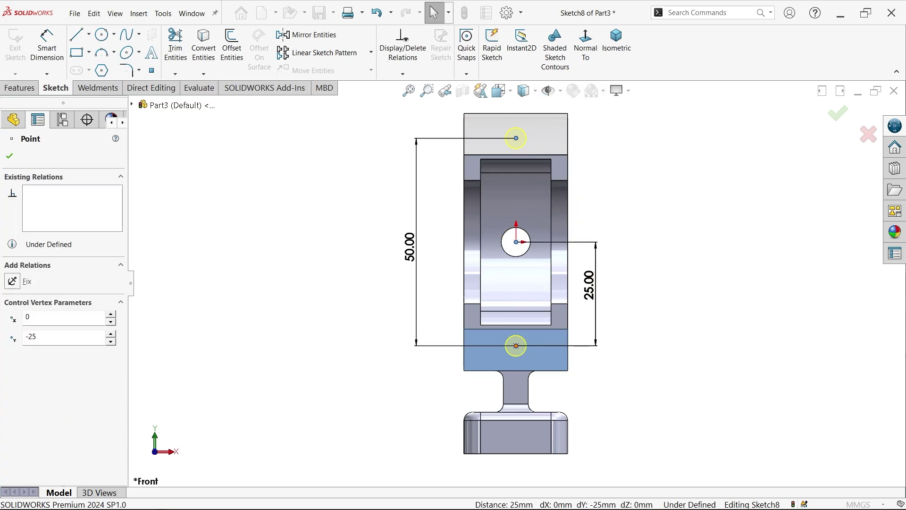
left_click(561, 303)
left_click(655, 208)
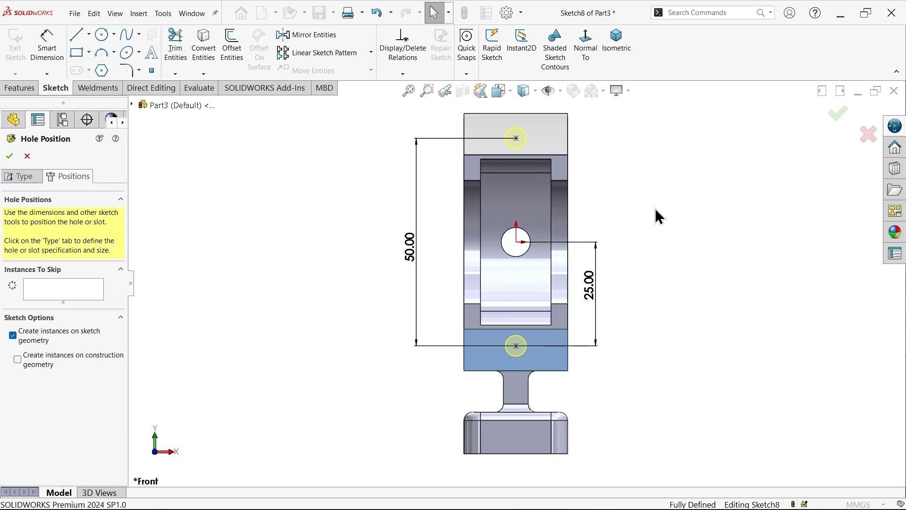
middle_click_drag(553, 230, 503, 196)
left_click(10, 157)
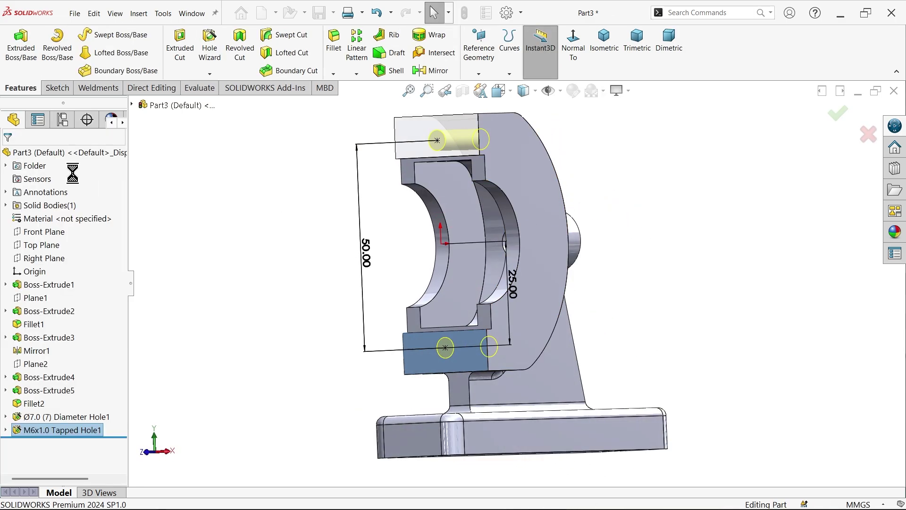
- Turn on shaded cosmetic threads in the document's detailing properties
scroll(485, 162, "up", 5)
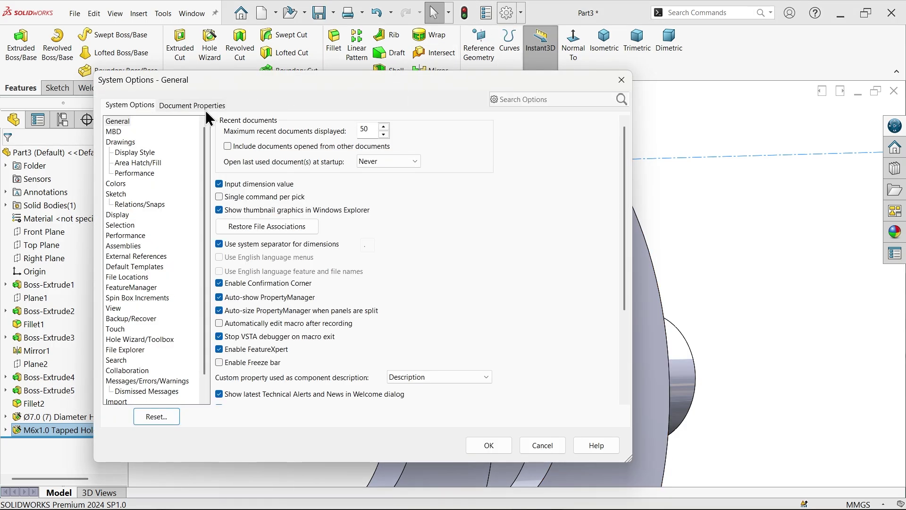
left_click(206, 111)
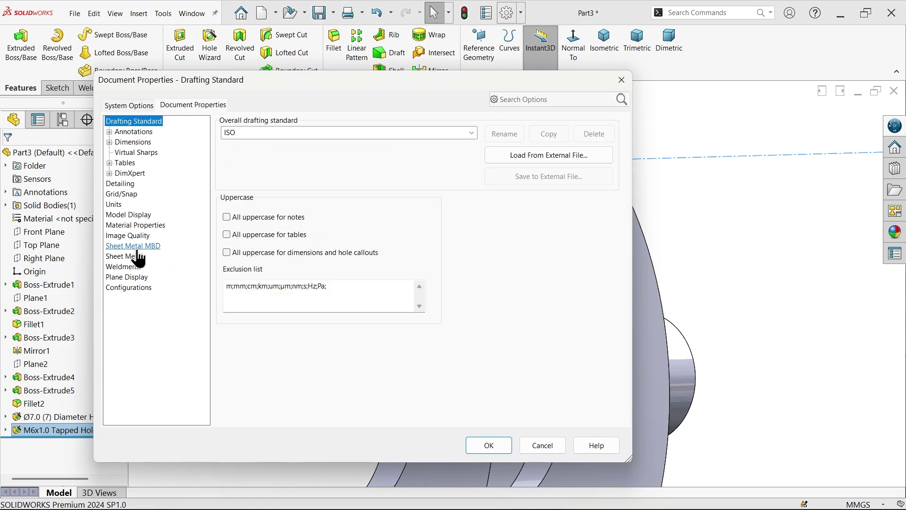
left_click(121, 184)
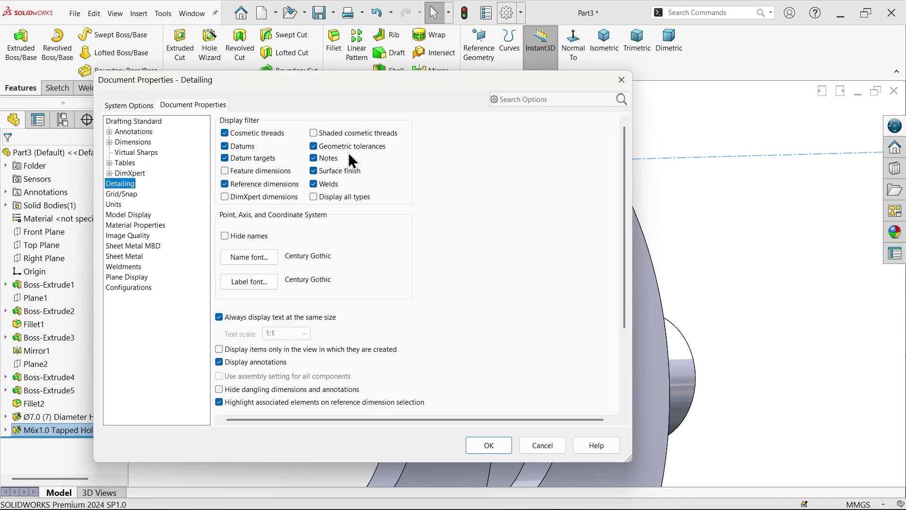
left_click(336, 136)
left_click(489, 446)
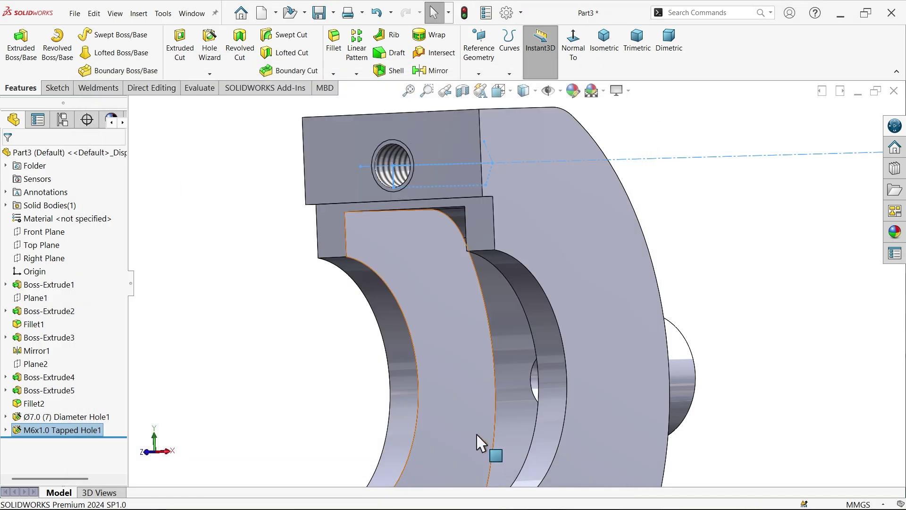
- Assign the Plain Carbon Steel material from the SOLIDWORKS Materials library to the part
middle_click_drag(479, 441, 438, 321)
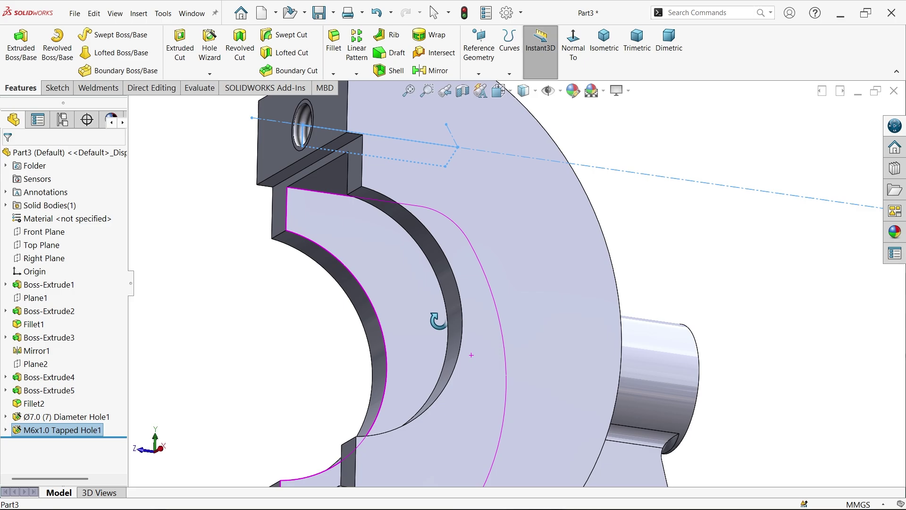
scroll(439, 300, "up", 5)
mouse_move(492, 350)
middle_mouse_down()
mouse_move(435, 415)
mouse_move(377, 413)
mouse_move(427, 411)
middle_mouse_up()
left_click(650, 111)
left_click(608, 53)
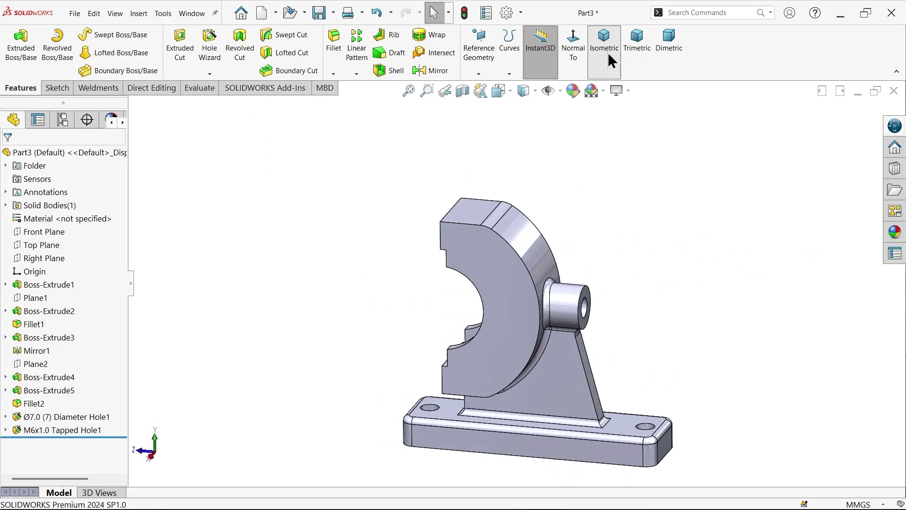
right_click(54, 220)
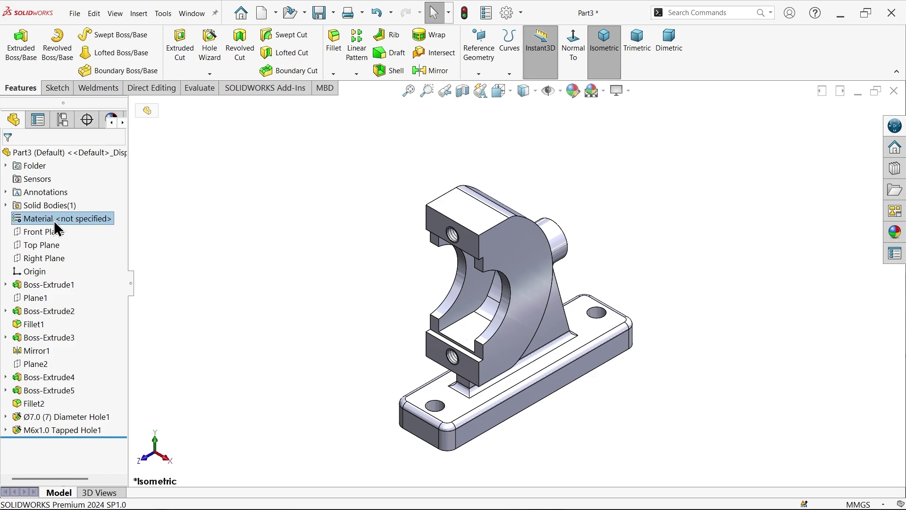
left_click(82, 229)
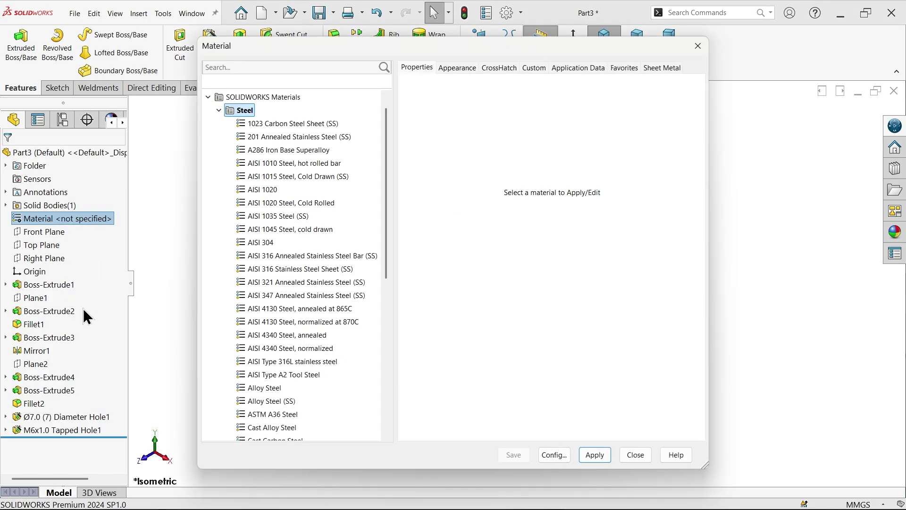
scroll(312, 313, "down", 1)
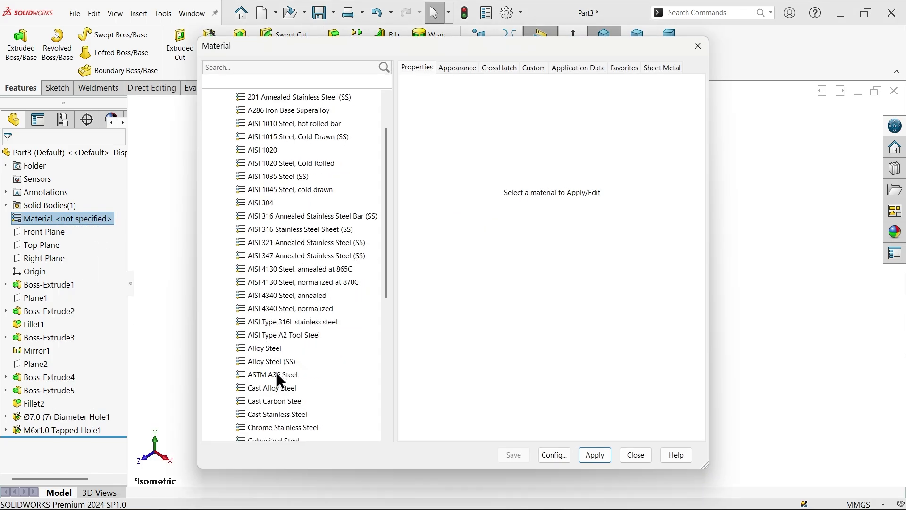
scroll(305, 391, "down", 1)
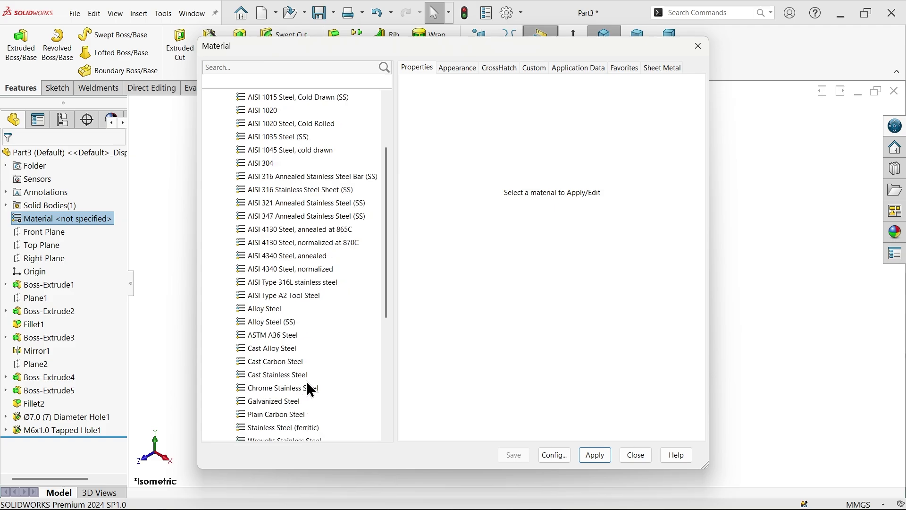
left_click(272, 416)
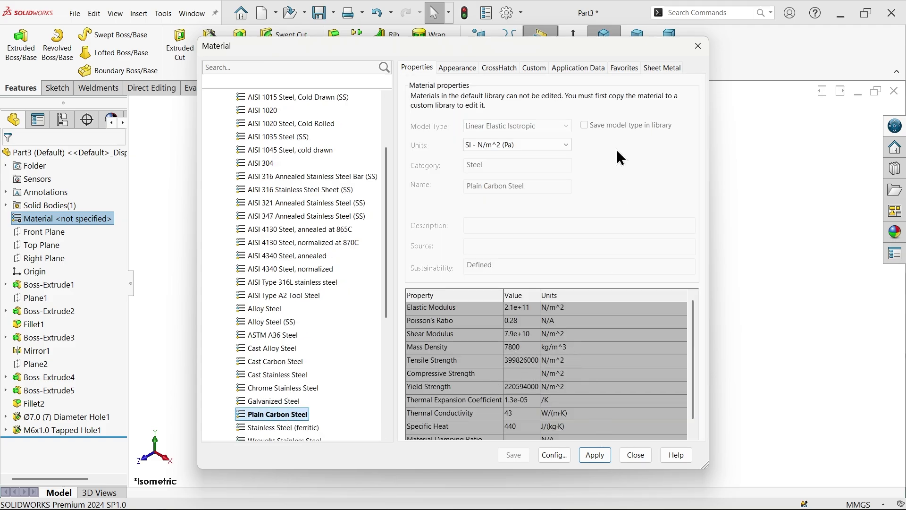
left_click_drag(632, 55, 309, 68)
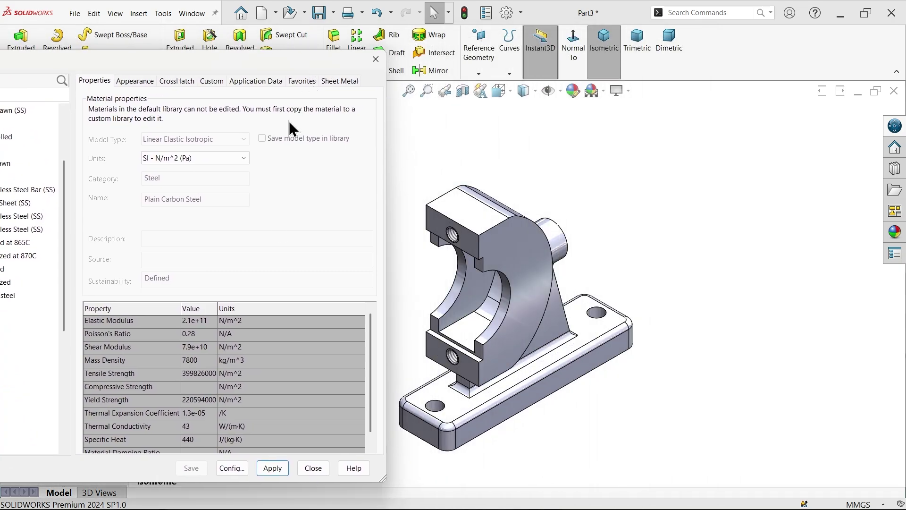
left_click(266, 470)
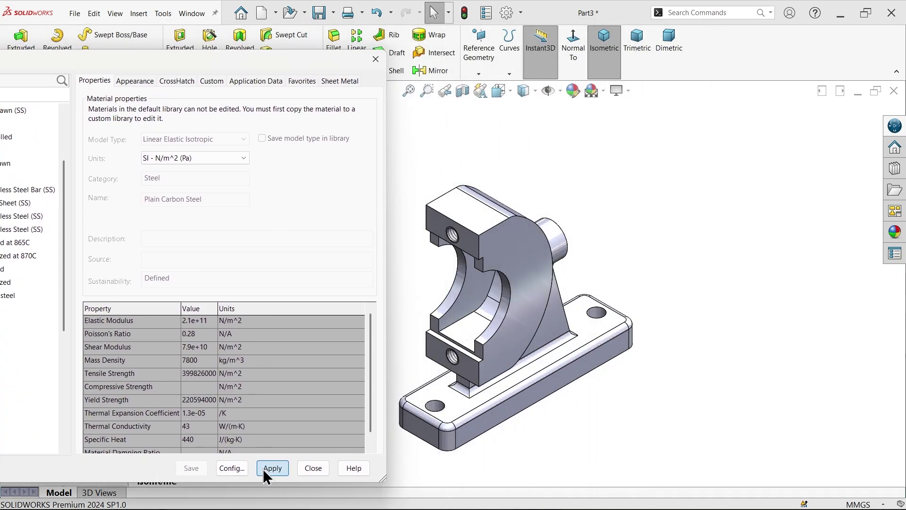
left_click(314, 468)
- Apply the high gloss "polished plastic1" appearance to the whole part
scroll(526, 289, "down", 3)
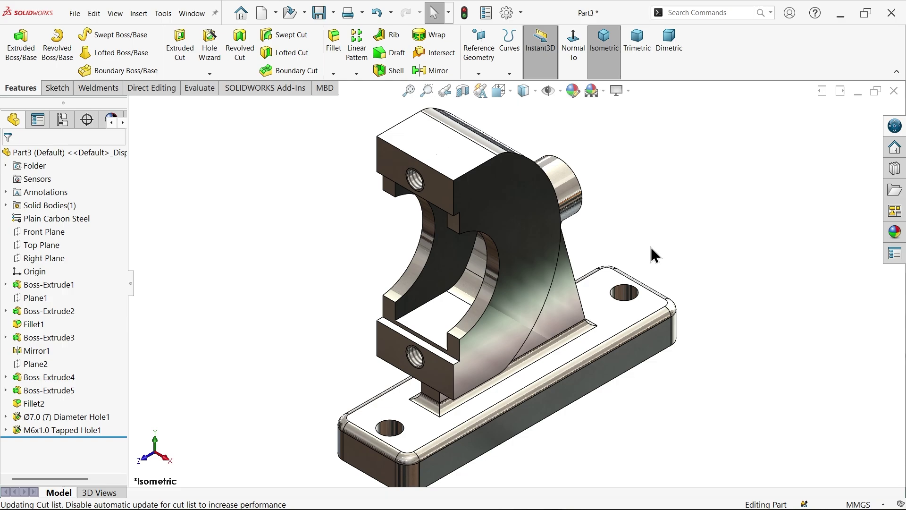
left_click(894, 231)
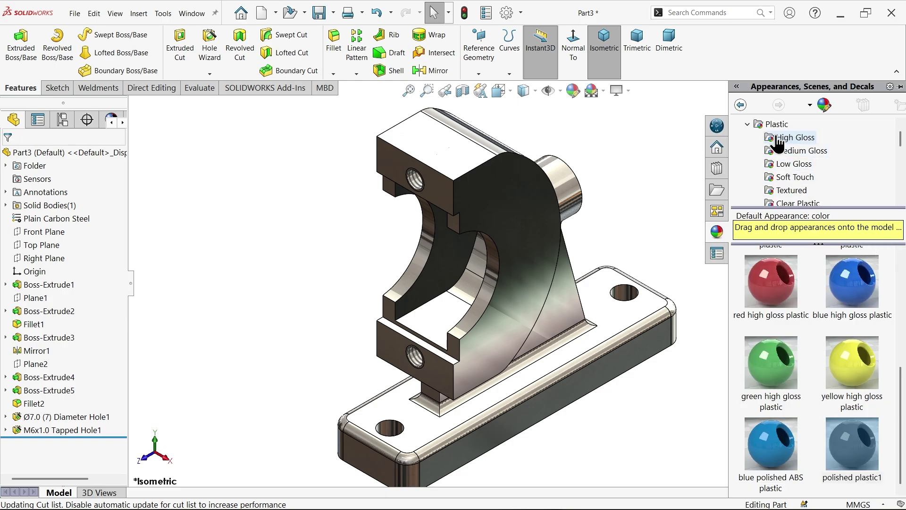
scroll(779, 134, "up", 2)
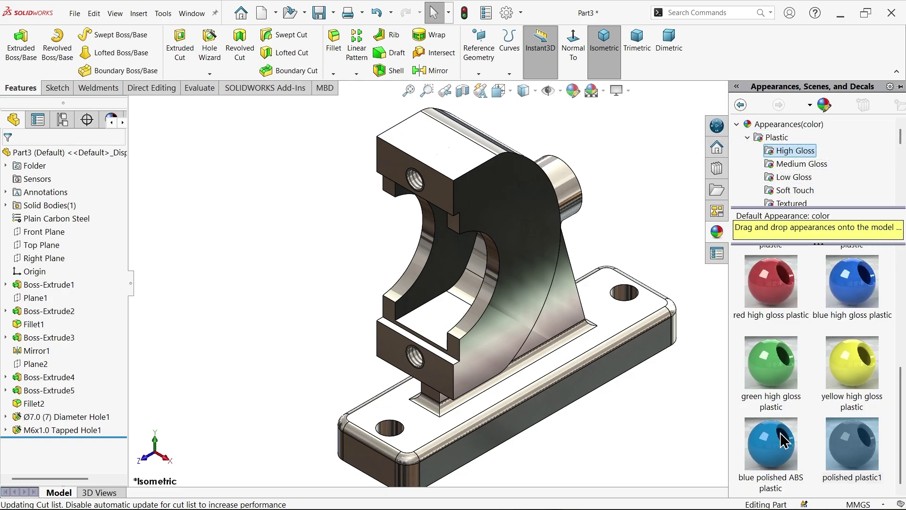
left_click_drag(838, 456, 480, 278)
middle_click_drag(479, 279, 502, 306)
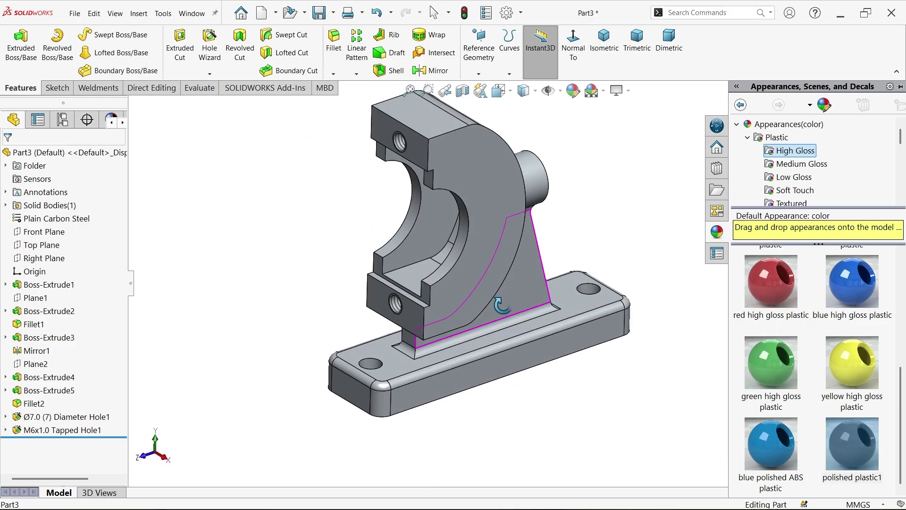
left_click(604, 41)
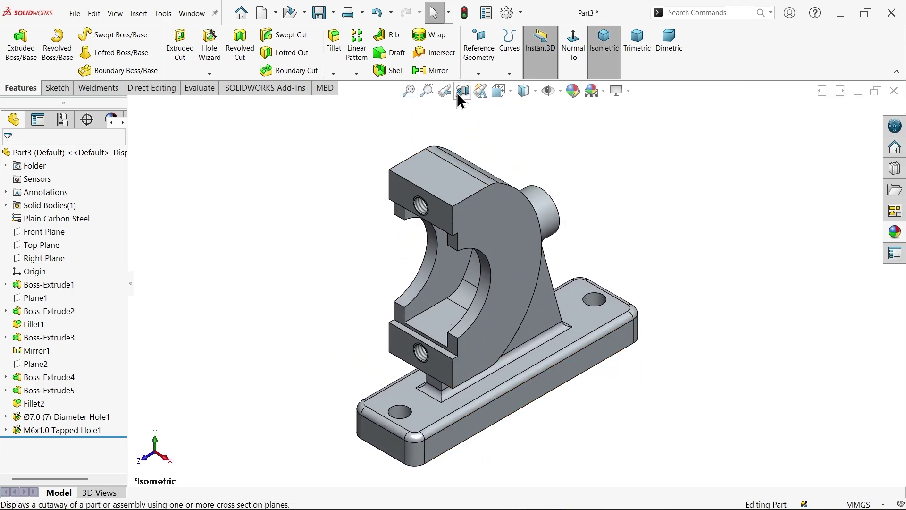
- Examine the tapped holes, boss hole and base holes in a section view through the Right Plane, and turn the section off
left_click(42, 258)
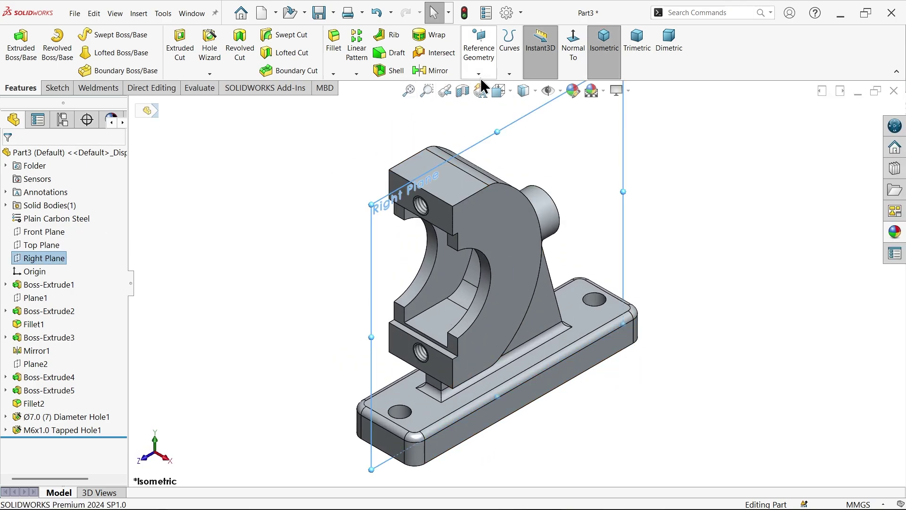
left_click(465, 94)
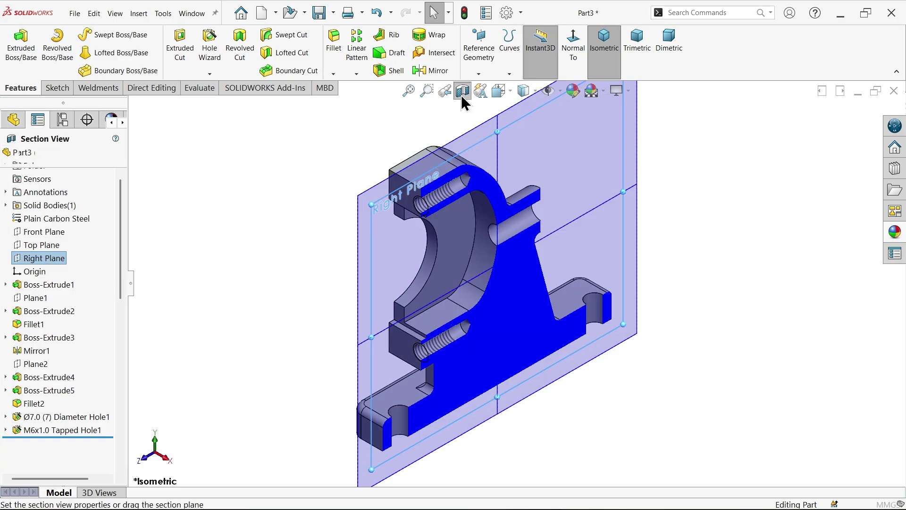
left_click(578, 48)
left_click(9, 156)
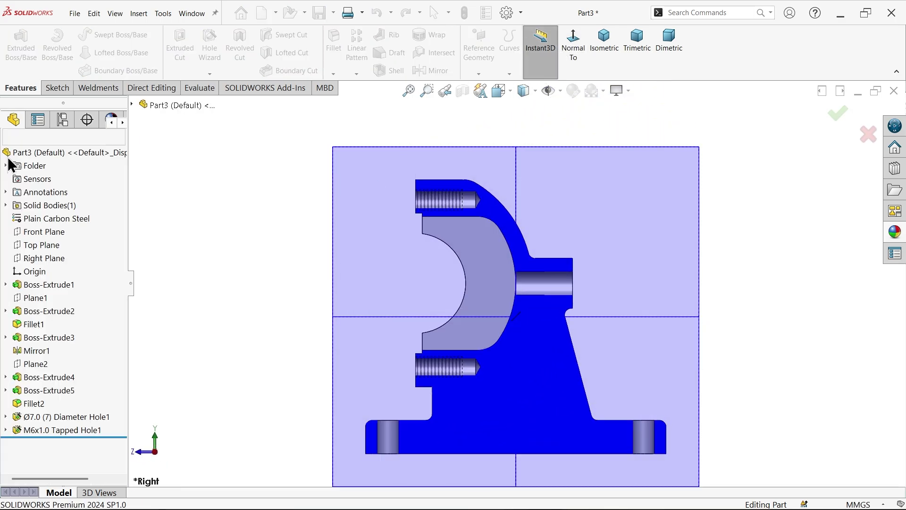
scroll(543, 334, "up", 3)
scroll(520, 314, "down", 3)
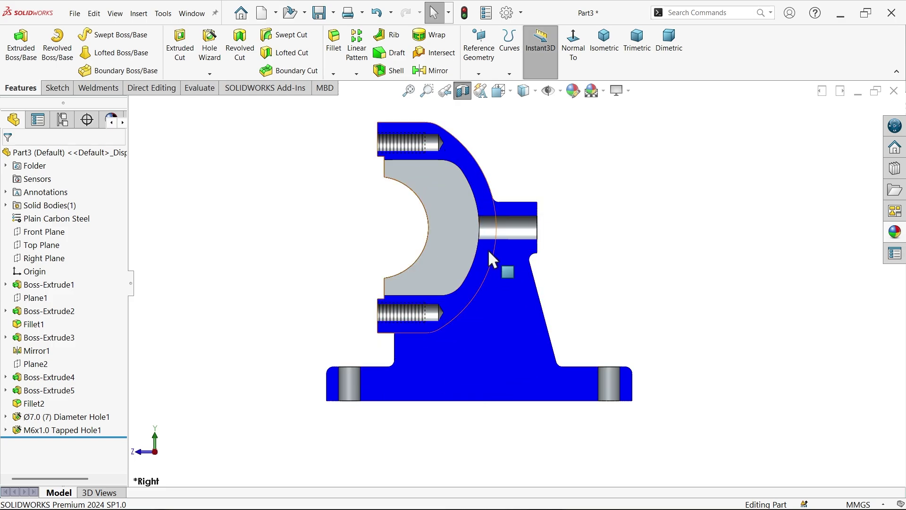
left_click(461, 91)
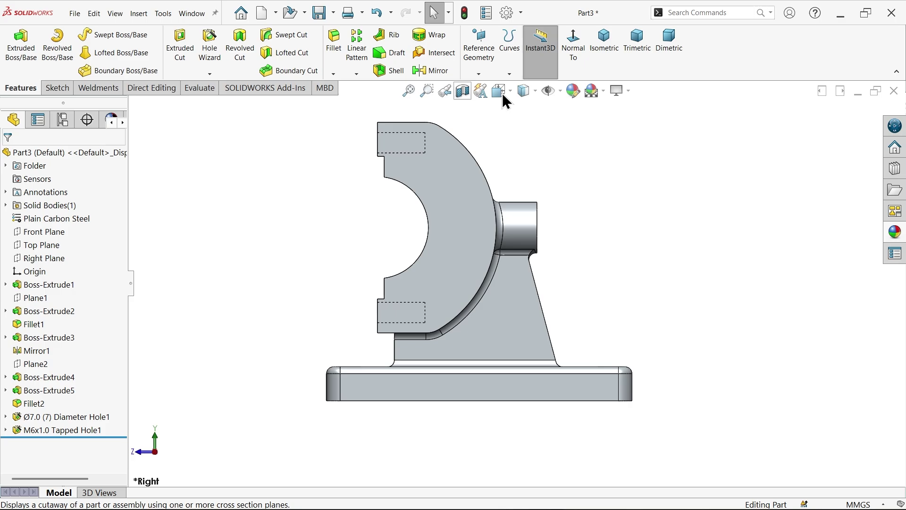
left_click(599, 48)
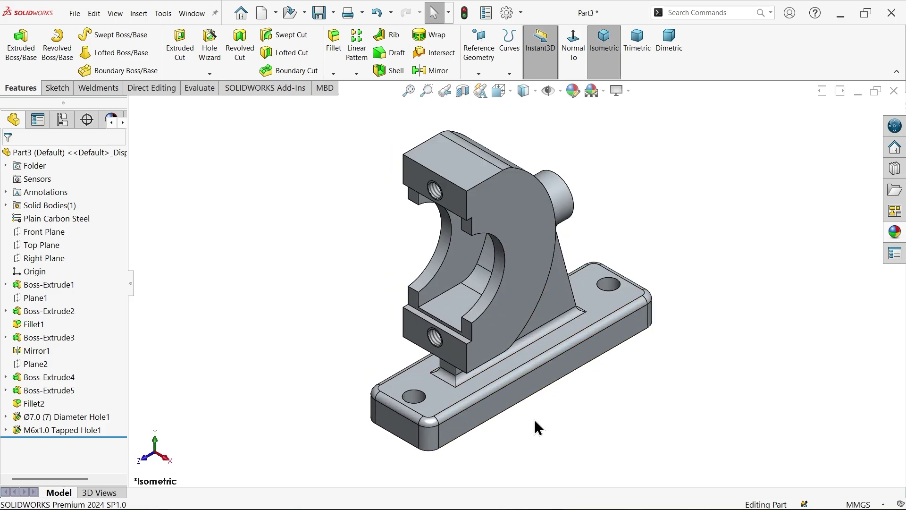